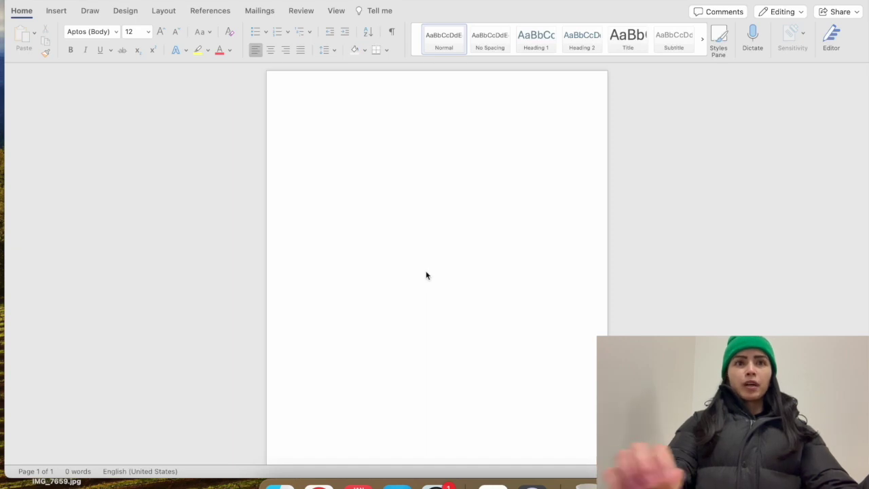
Set the blank document's first paragraph to centered alignment
left_click(337, 161)
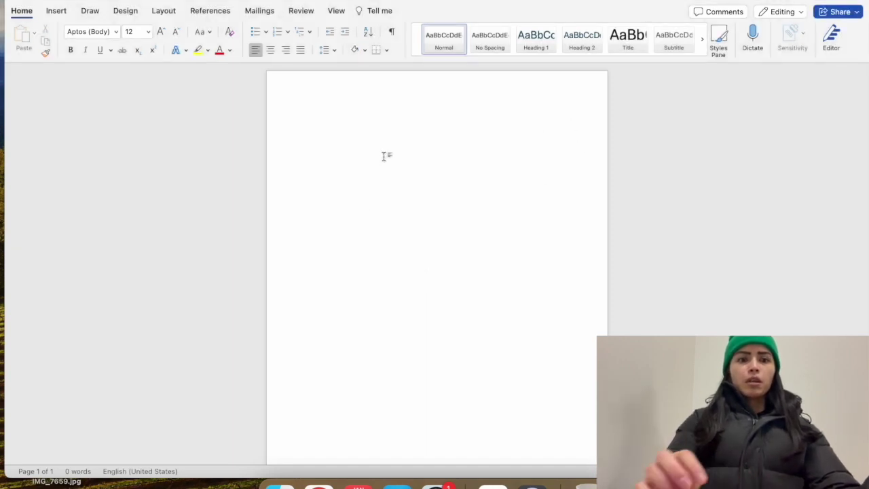
left_click(272, 51)
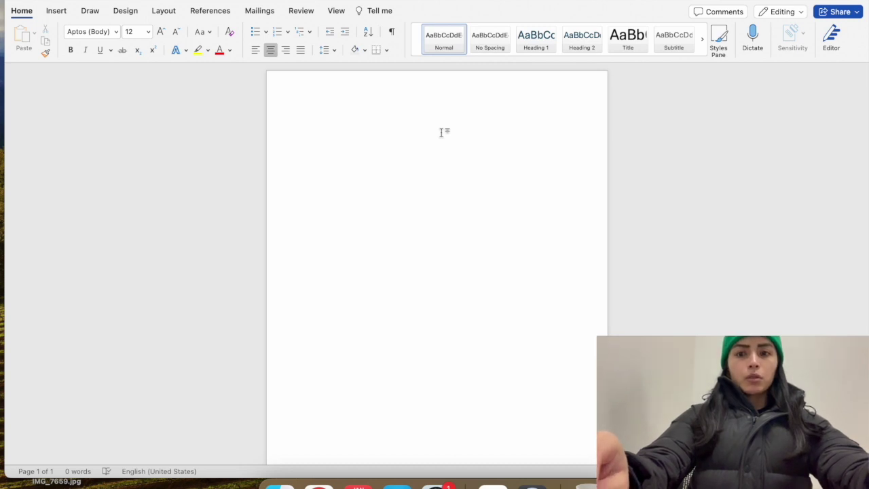
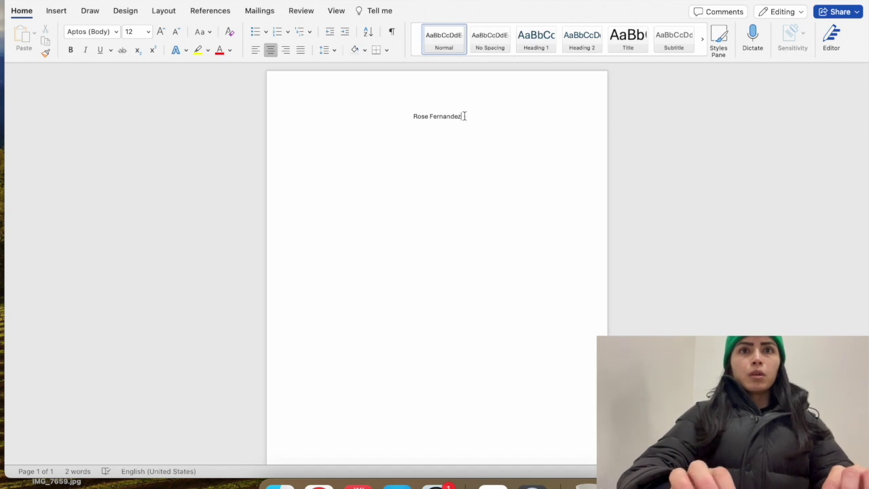
Type the person's full name and format it bold at 24 point
left_click_drag(465, 116, 399, 113)
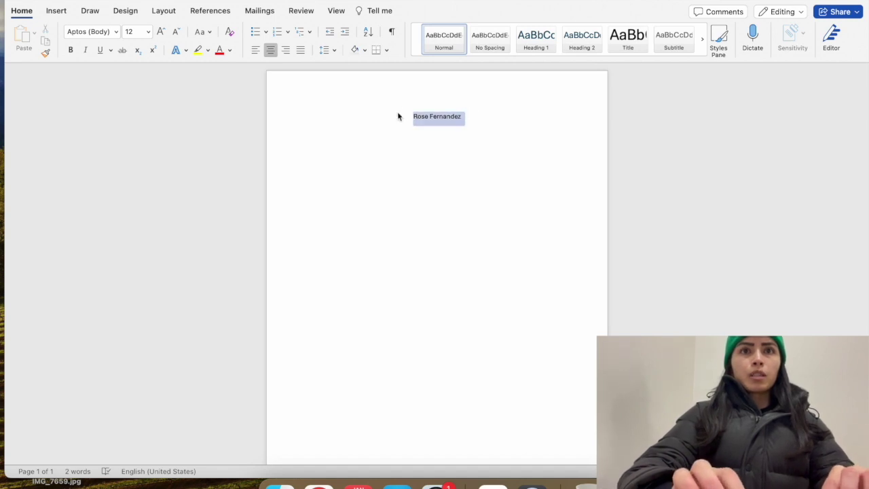
left_click(68, 51)
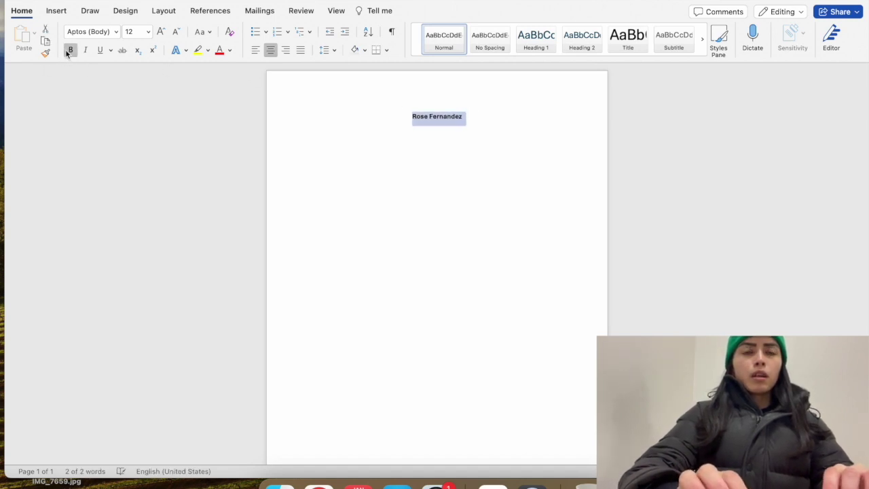
left_click(176, 32)
left_click(176, 32)
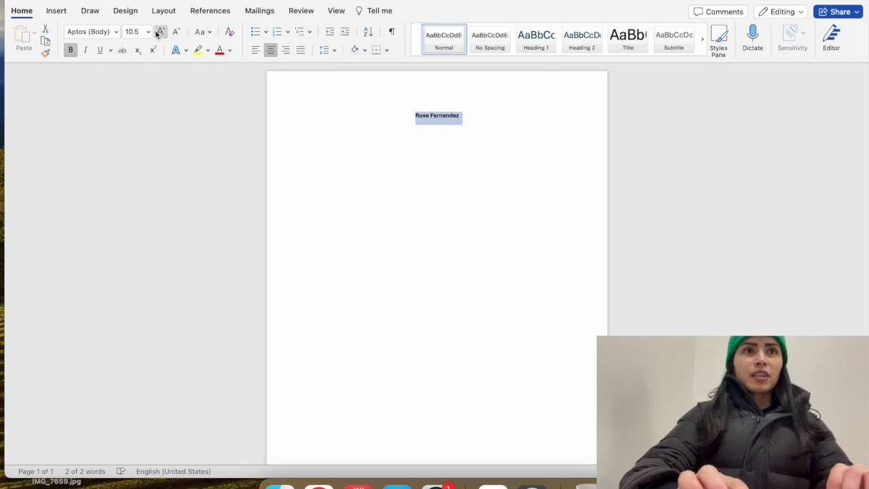
left_click(160, 33)
left_click(159, 33)
left_click(160, 33)
left_click(159, 33)
left_click(160, 33)
left_click(159, 33)
left_click(159, 33)
left_click(159, 33)
left_click(160, 32)
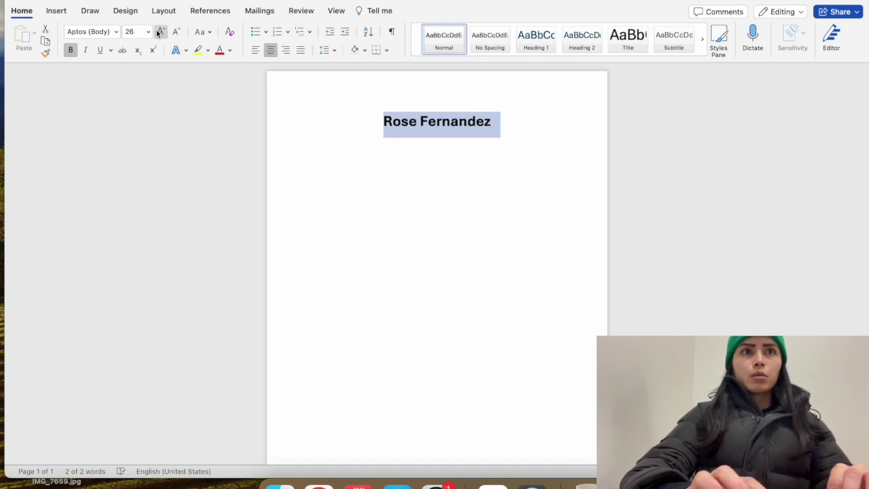
left_click(176, 33)
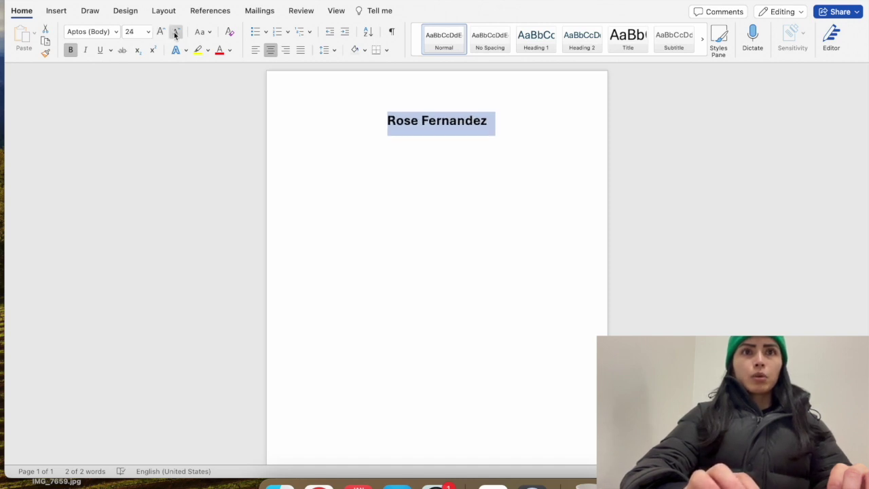
Start a new left-aligned line below the name
left_click(503, 123)
key("Return")
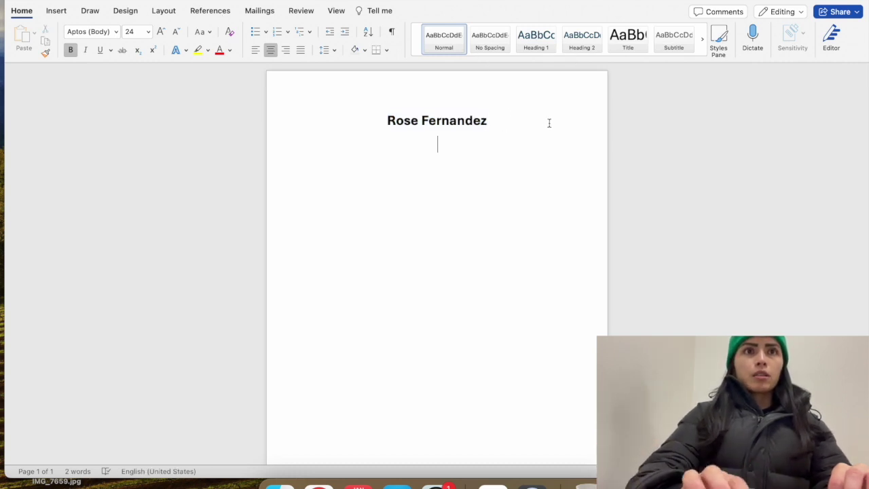
left_click(256, 52)
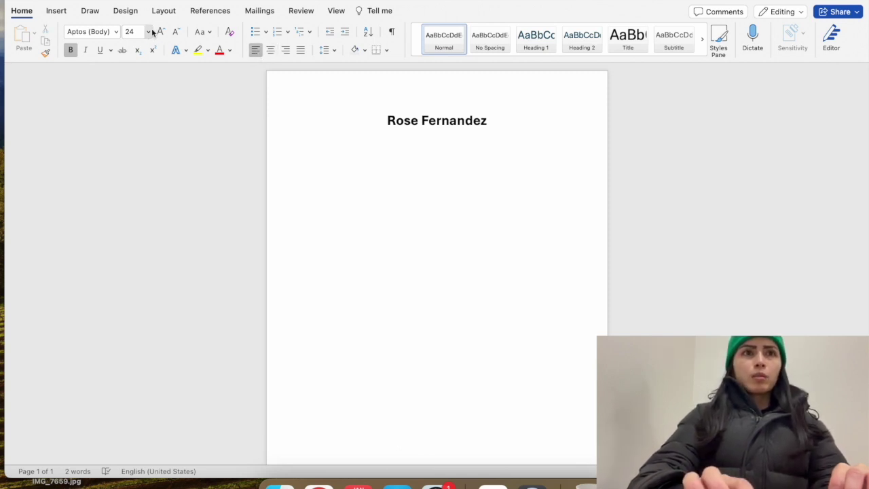
Type the location 'Toronto, ON' in 11-point text, correcting its spacing and removing the trailing hyphen
left_click(175, 33)
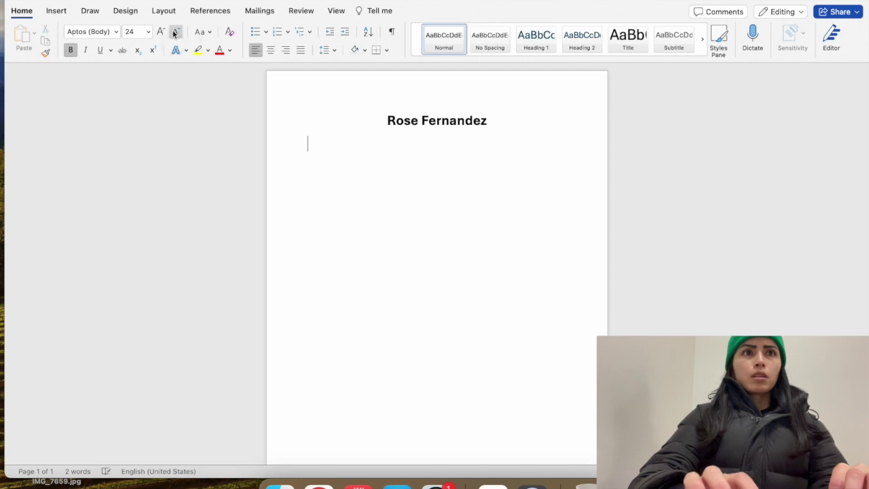
left_click(175, 32)
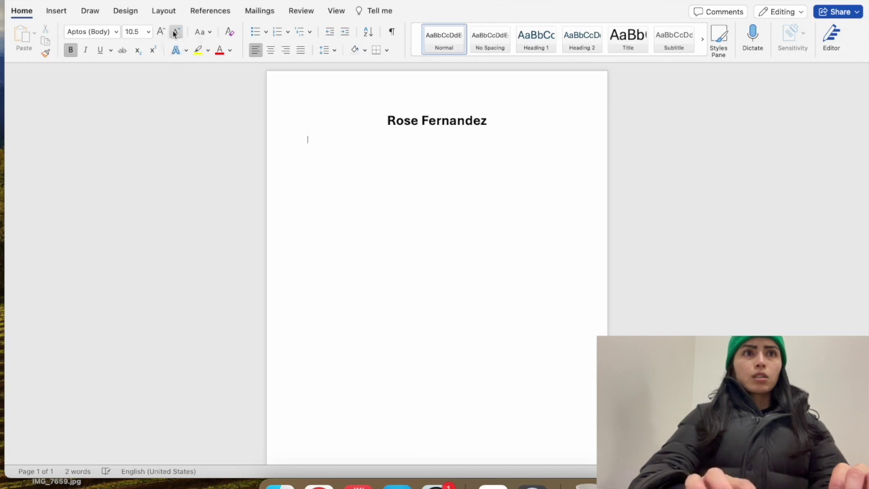
left_click(162, 32)
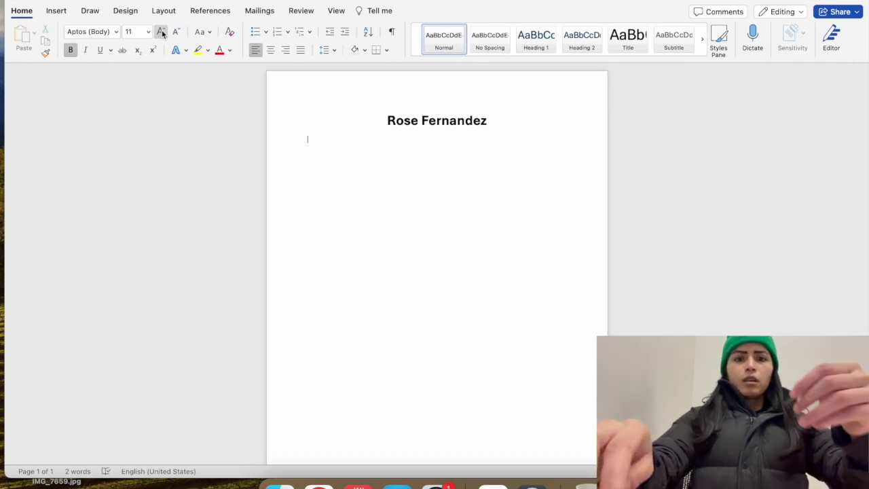
type("Toronto,ON")
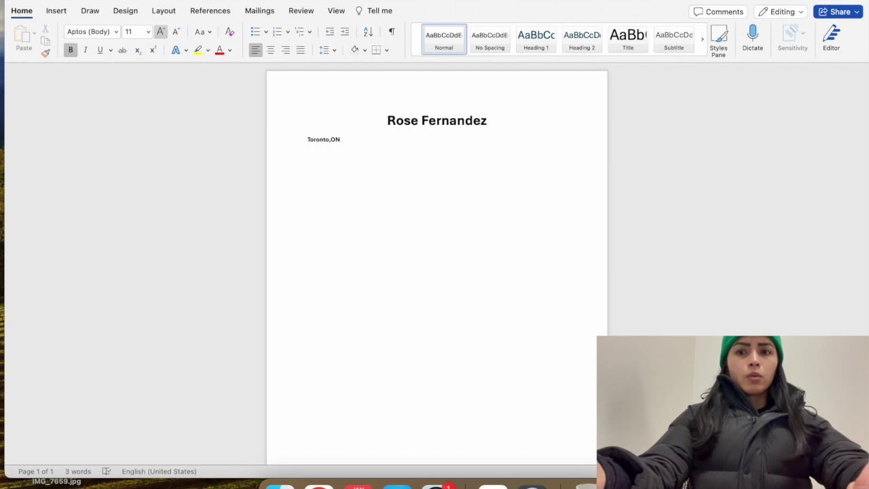
type("-")
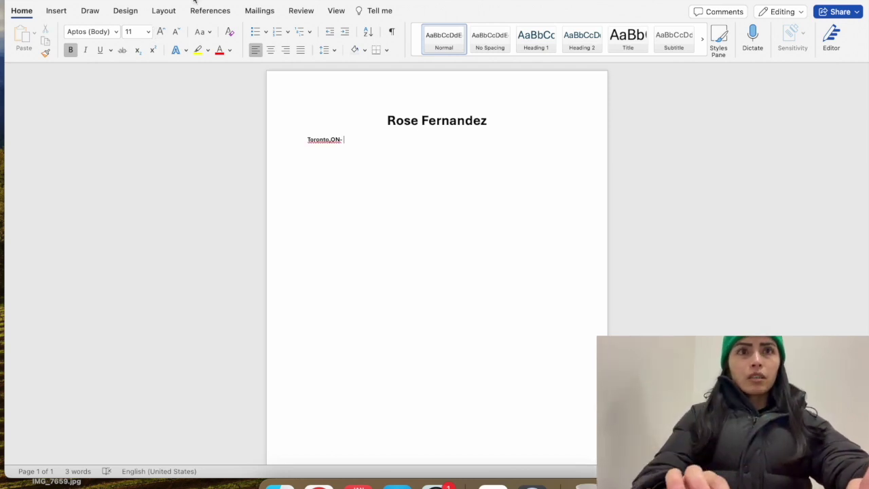
right_click(333, 139)
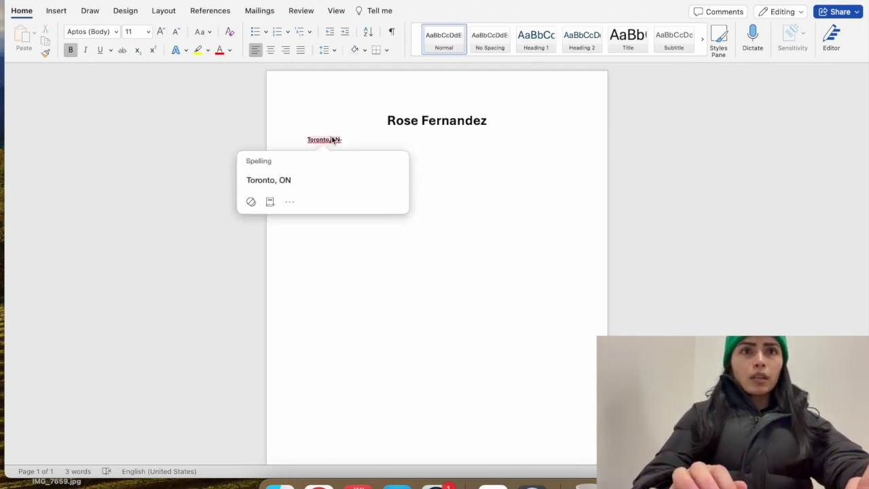
left_click(269, 180)
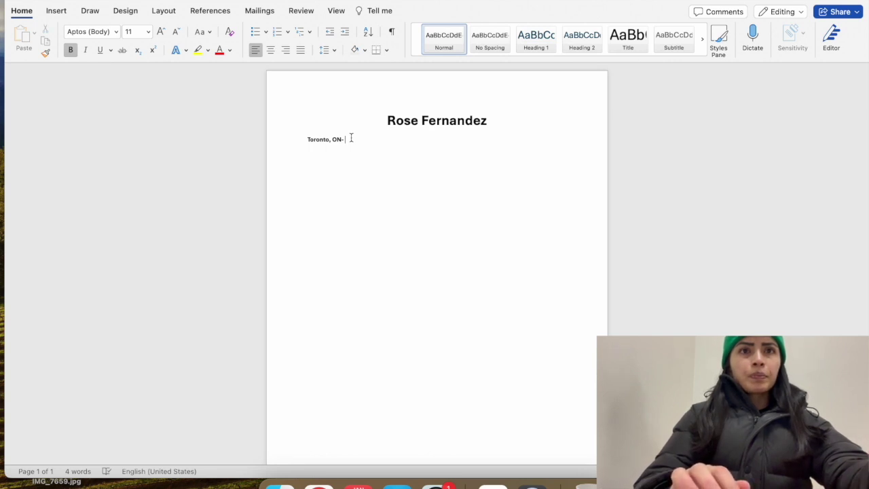
key("BackSpace")
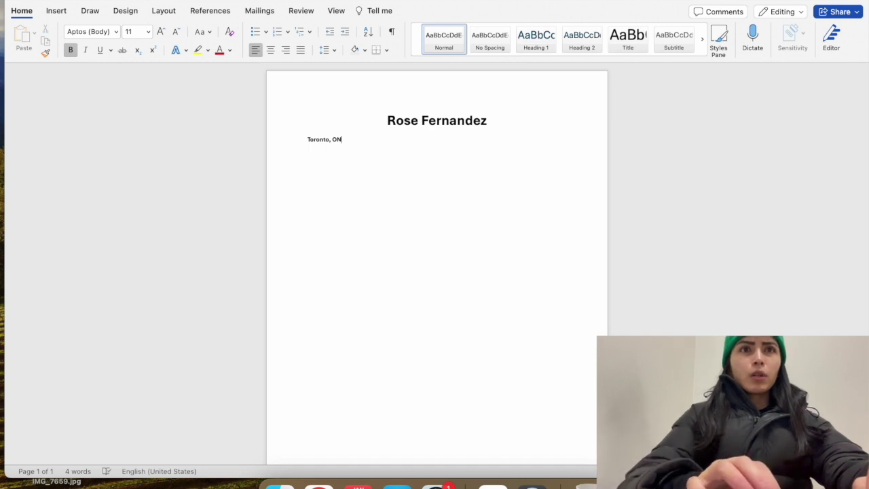
Copy a bullet symbol from the web page and return to the end of the location
key("super+Tab")
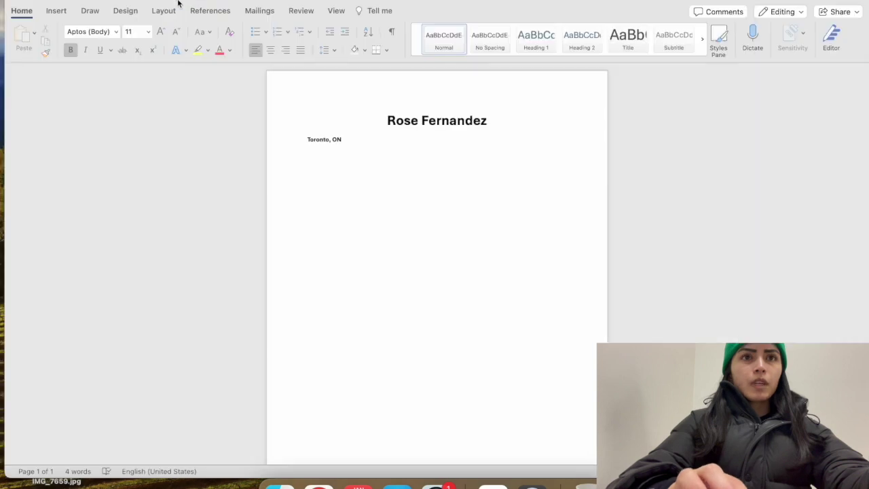
key("super+Tab")
left_click(355, 138)
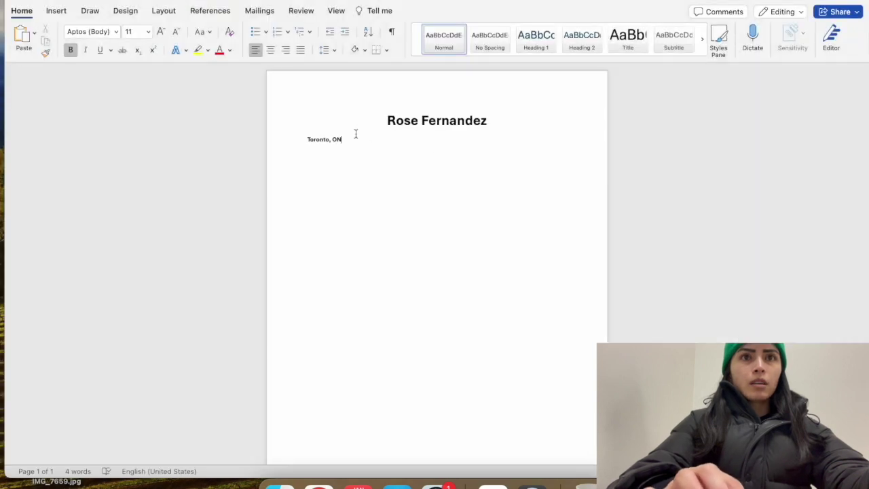
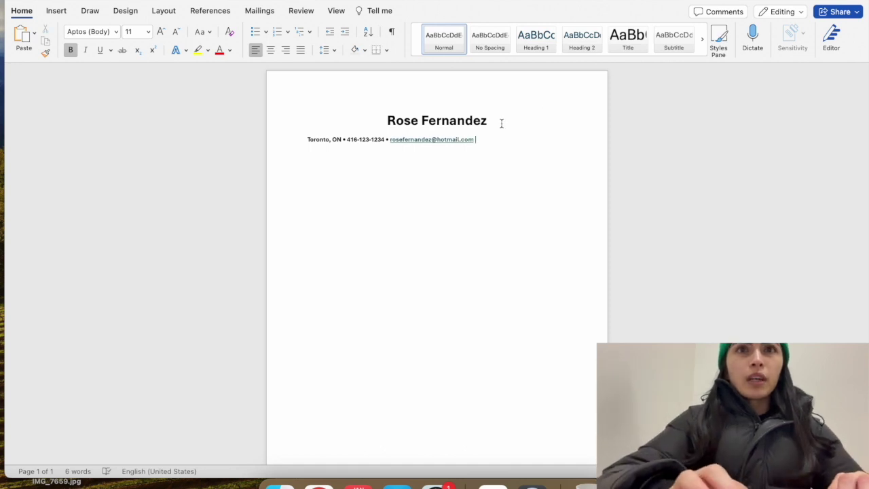
Select the whole contact line and remove its bold formatting
left_click_drag(478, 140, 309, 135)
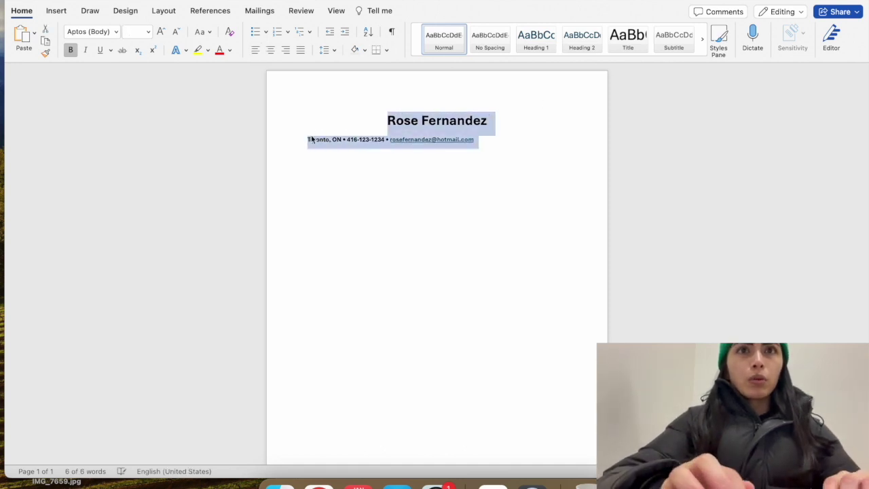
left_click(466, 122)
left_click_drag(477, 139, 308, 140)
left_click(70, 51)
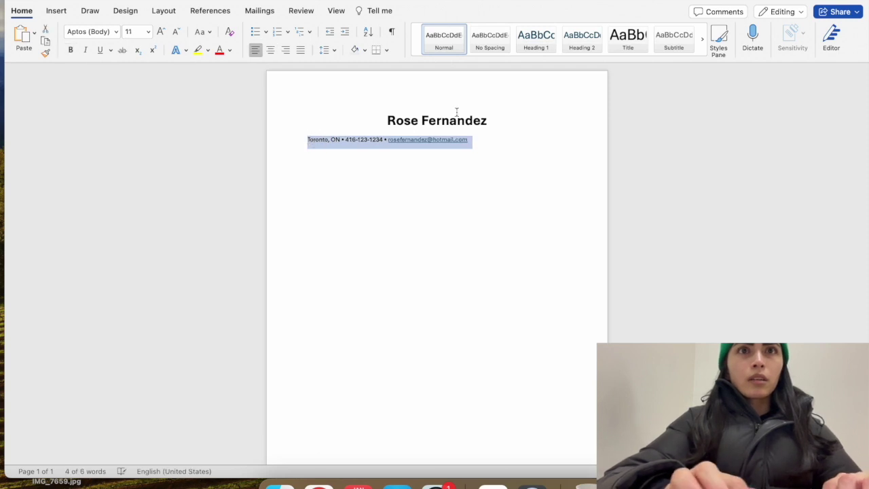
Append '• LinkedIn-' with the profile name to the contact line and start a new line
left_click(478, 144)
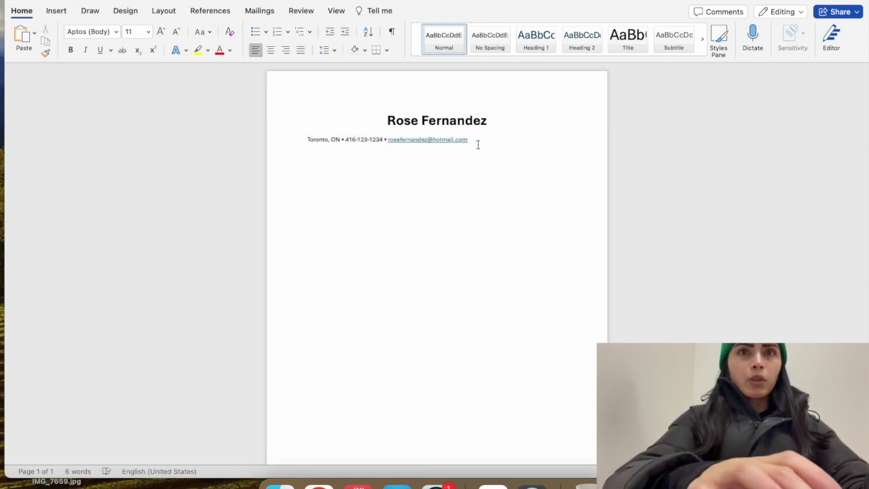
type("•")
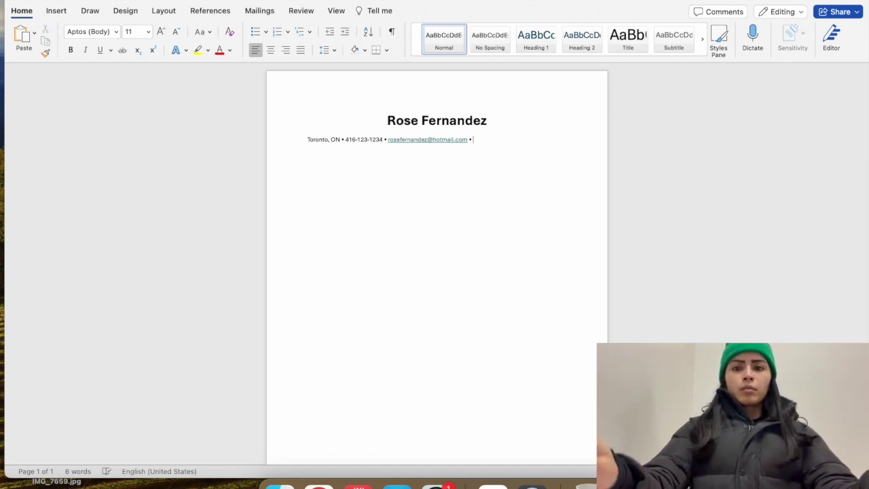
type(" Linked")
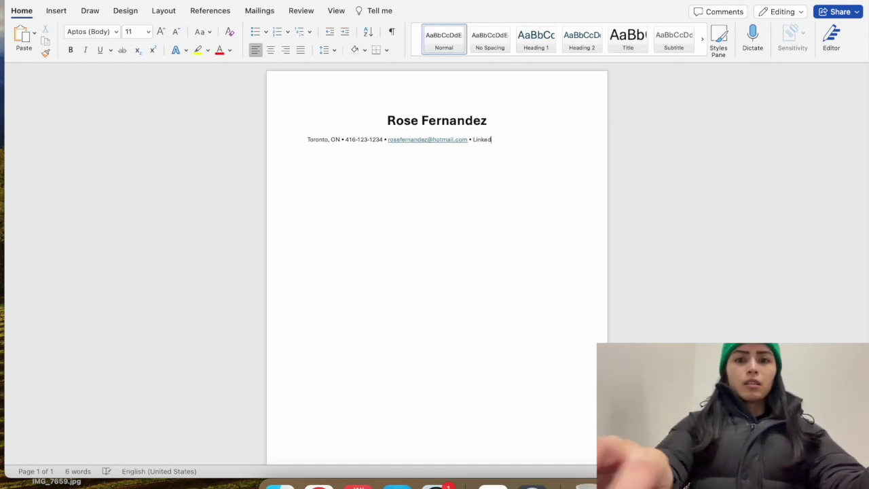
type("In:")
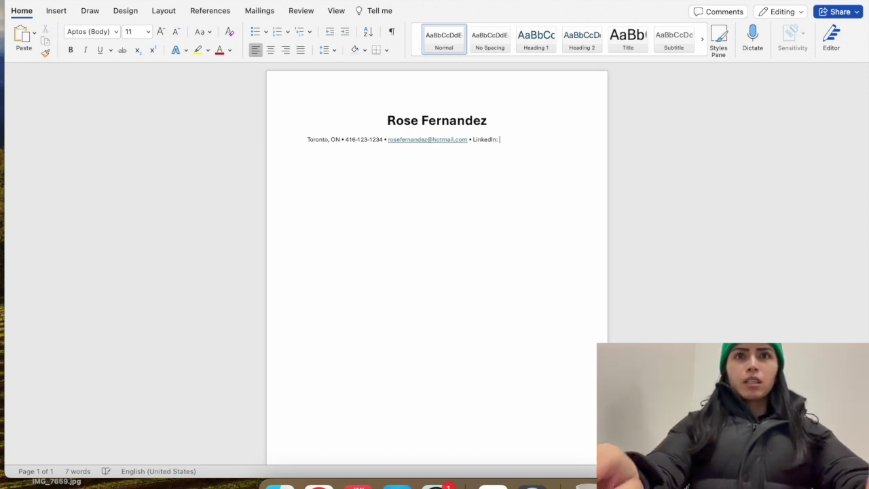
key("BackSpace")
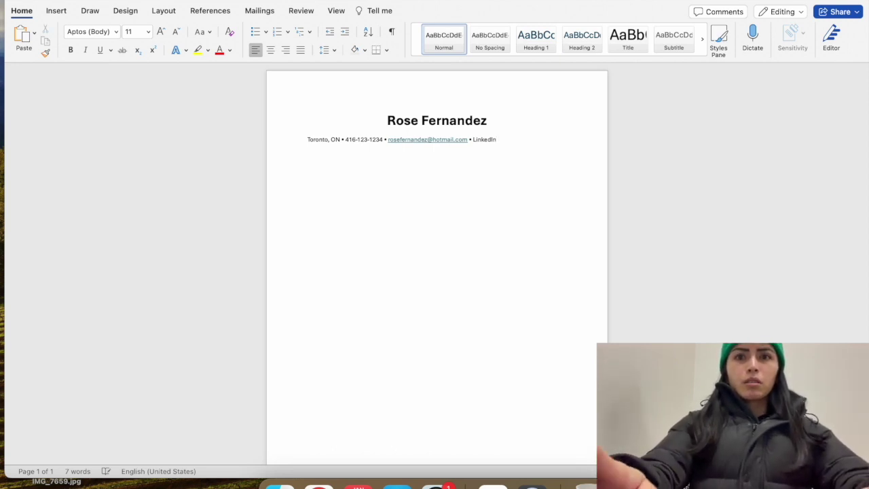
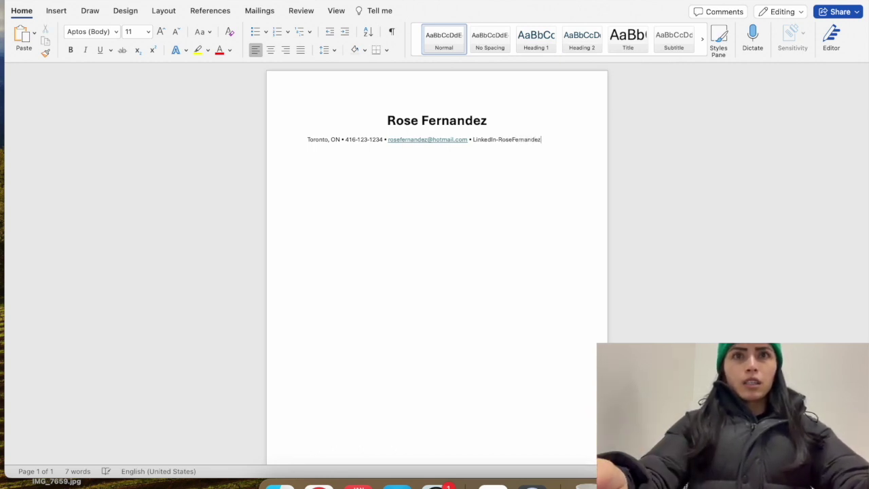
key("Return")
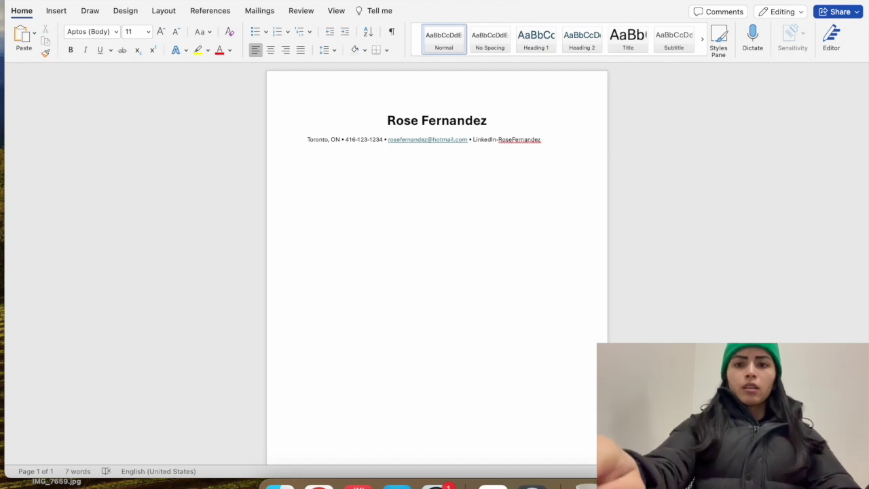
Add a plain hyphen divider under the contact line, undoing Word's automatic border
type("------------")
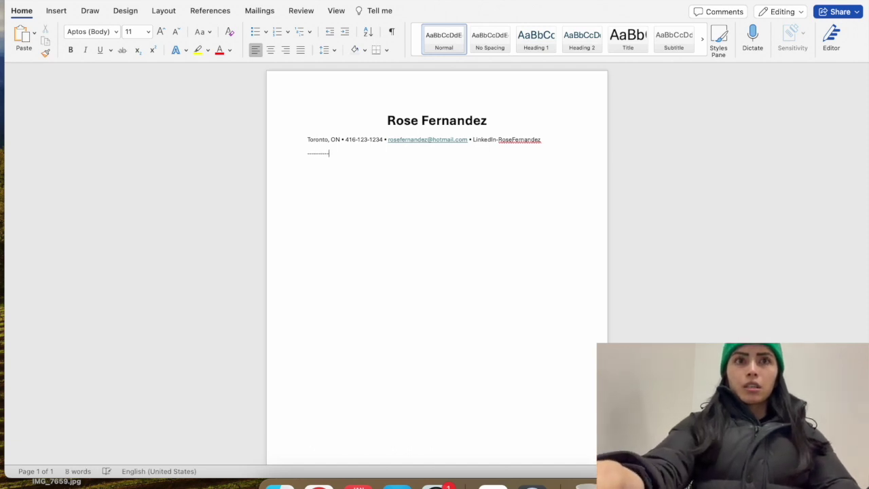
type("------------------------")
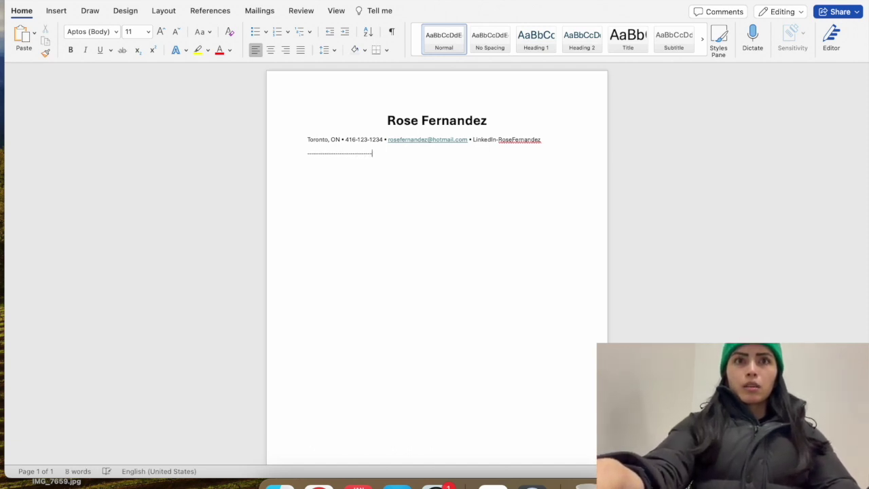
type("-----------------------------")
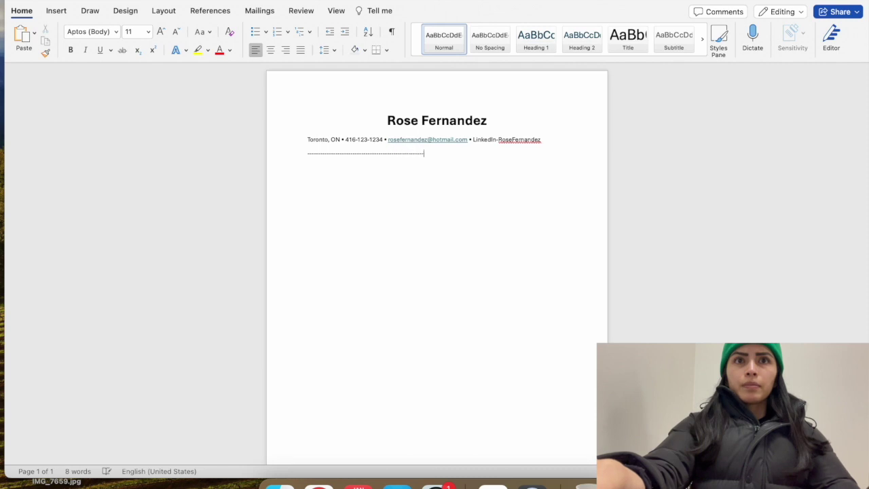
type("------------------------------------------")
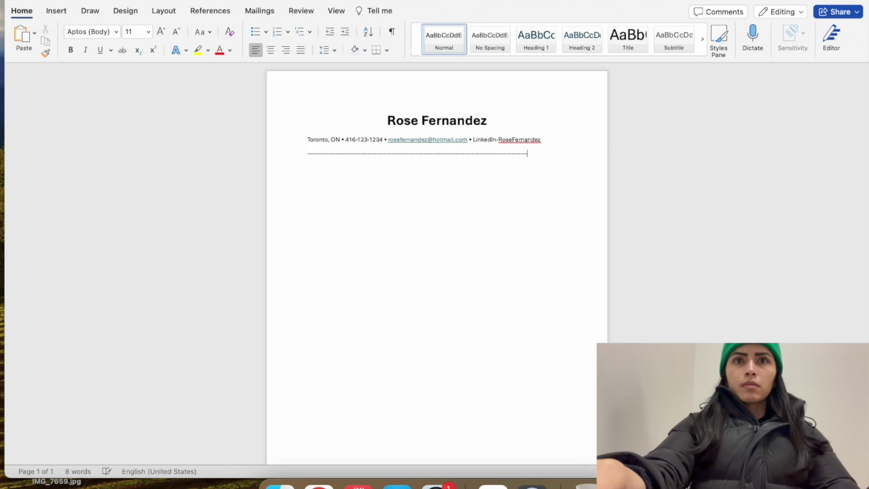
type("--------------")
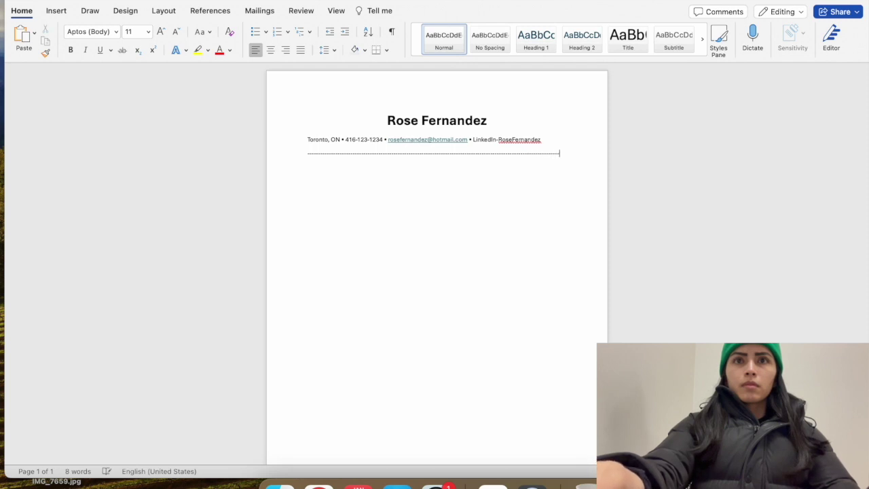
type("--")
key("Return")
key("BackSpace")
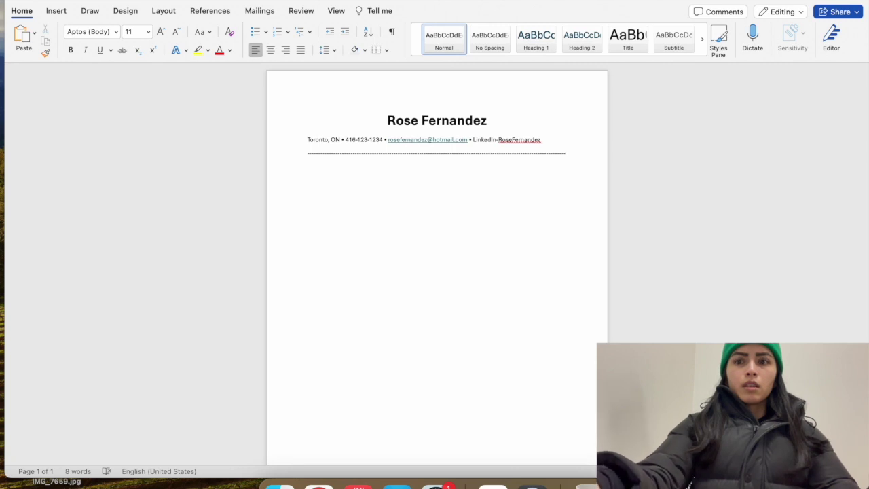
key("Return")
key("super+z")
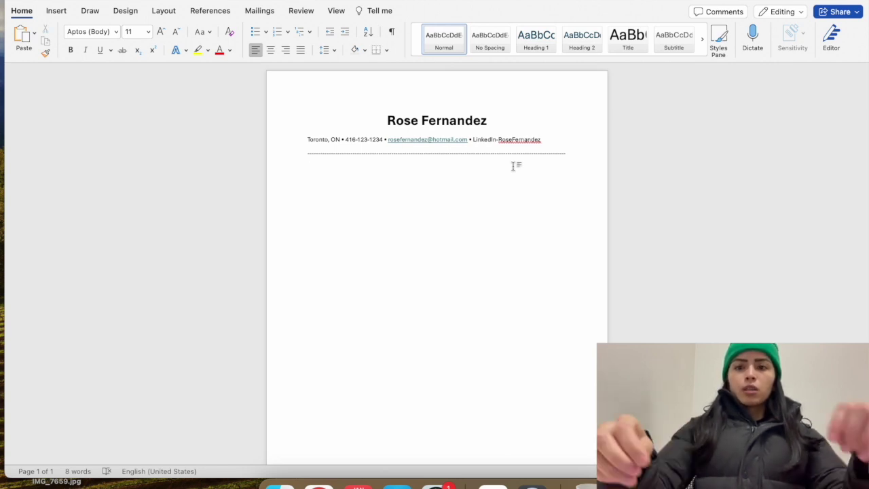
left_click(72, 52)
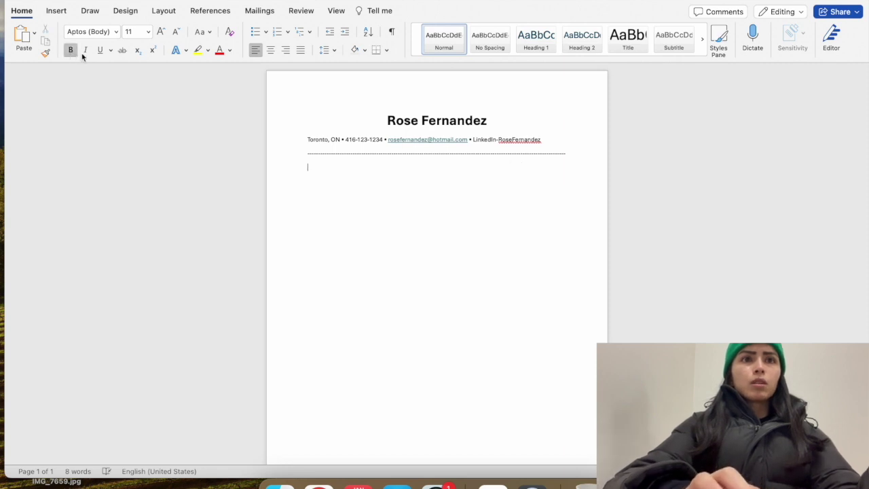
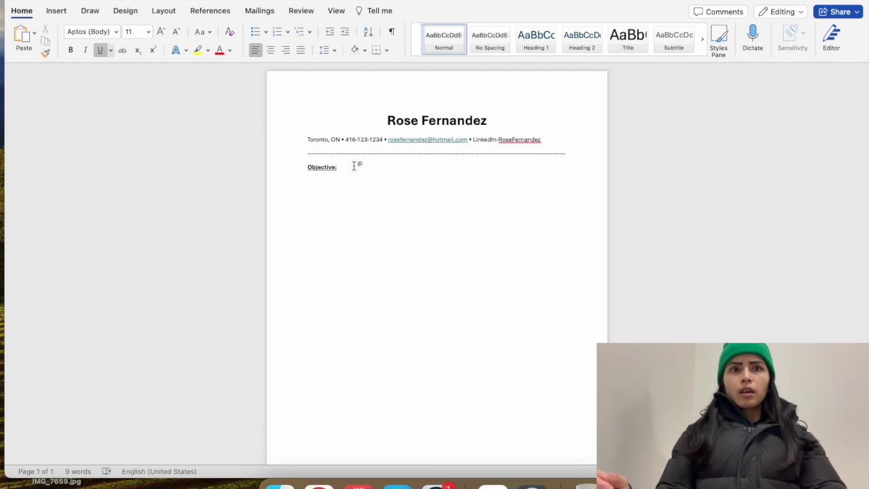
Type 'To obtain' after Objective: and remove its underlining
type("To obtain")
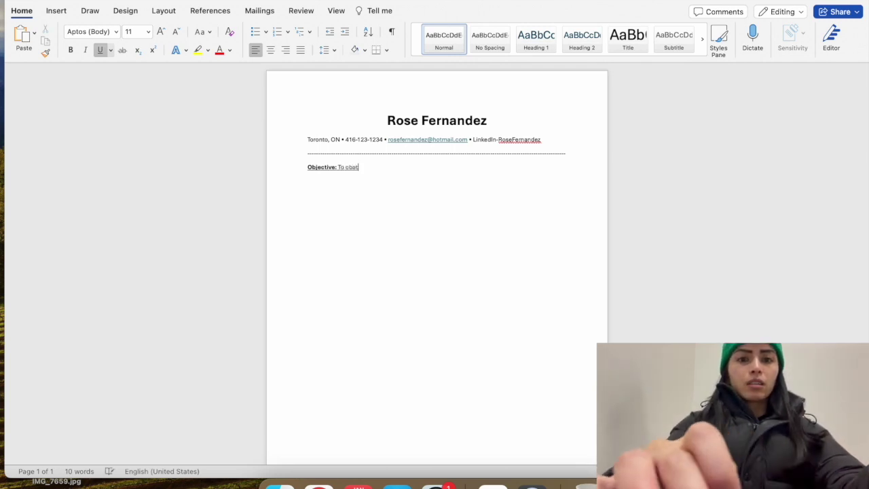
left_click_drag(368, 167, 338, 166)
left_click(100, 50)
left_click(372, 166)
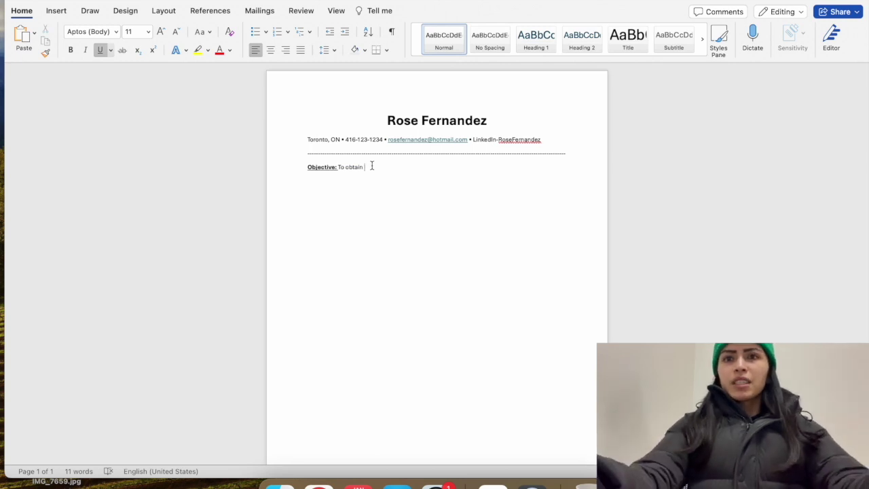
type("a")
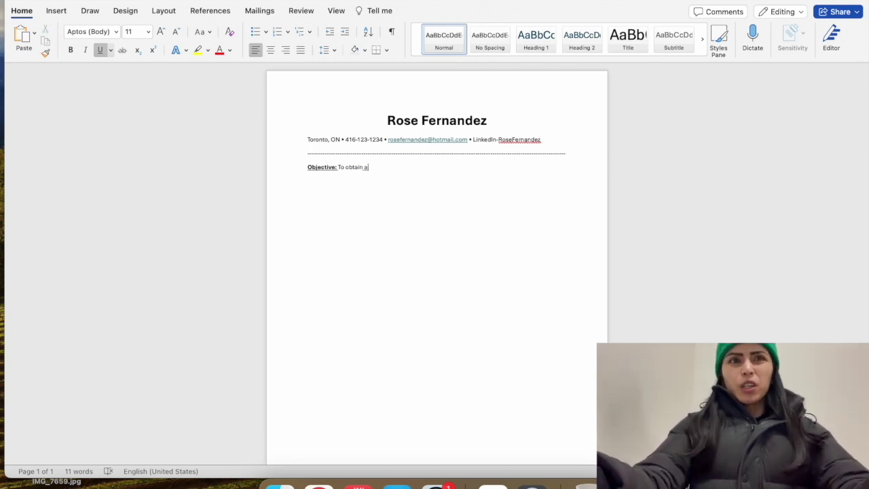
key("BackSpace")
key("BackSpace")
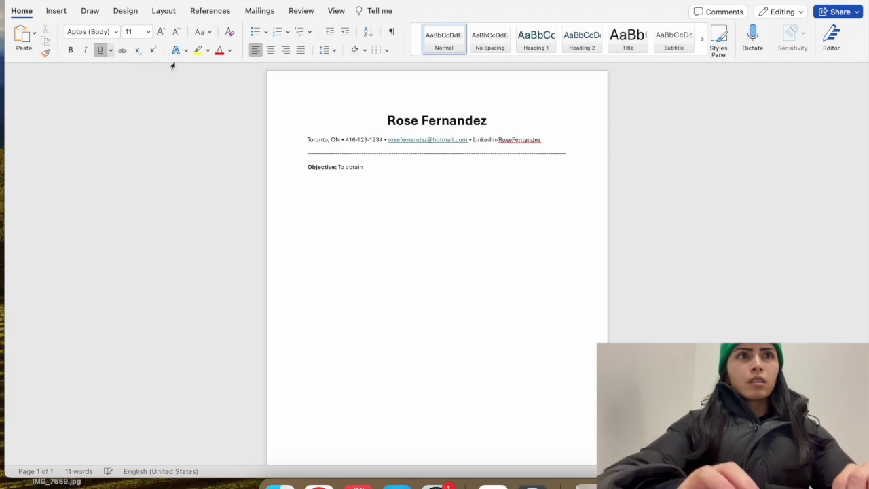
Continue the Objective with 'part-time position at NoFrills' in non-underlined text
type("p")
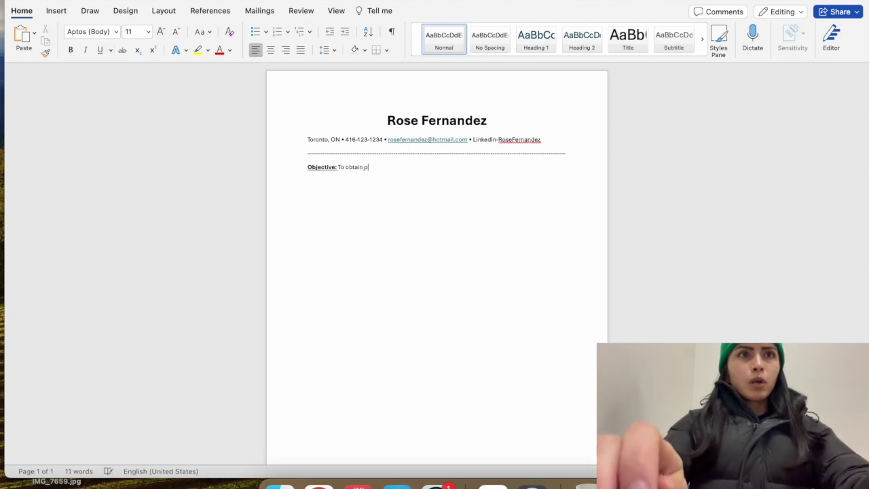
type("art")
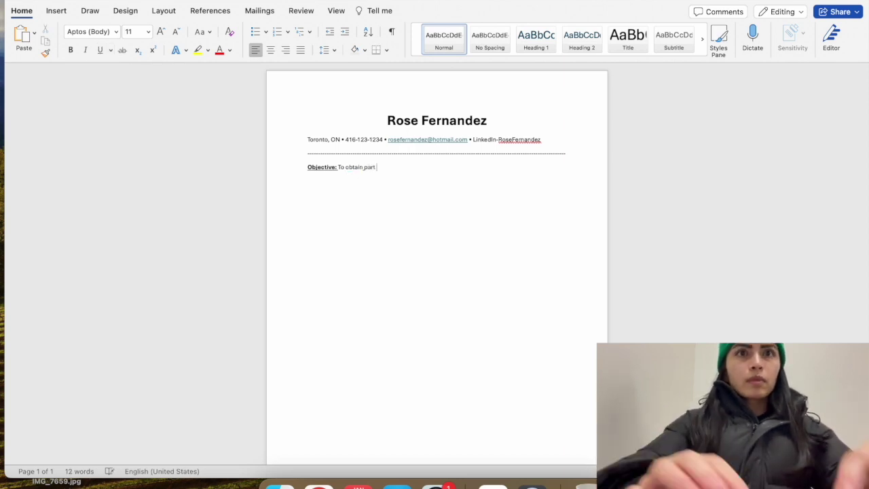
left_click_drag(384, 165, 346, 168)
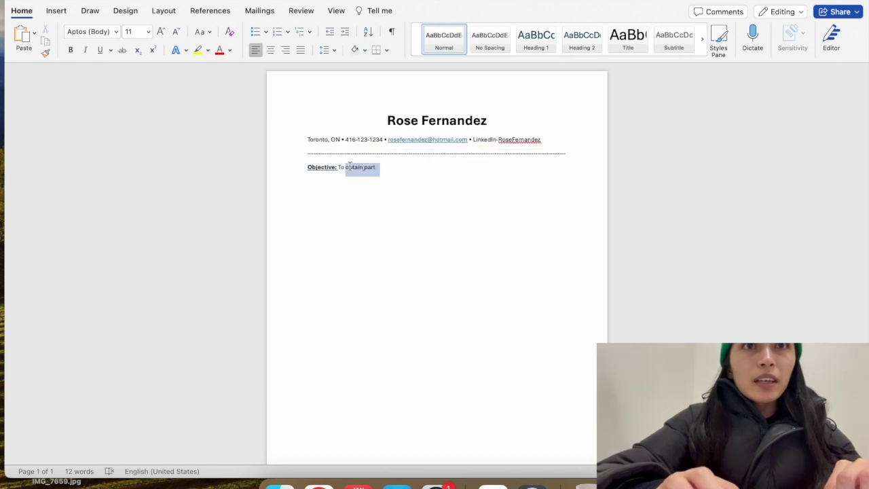
left_click(375, 162)
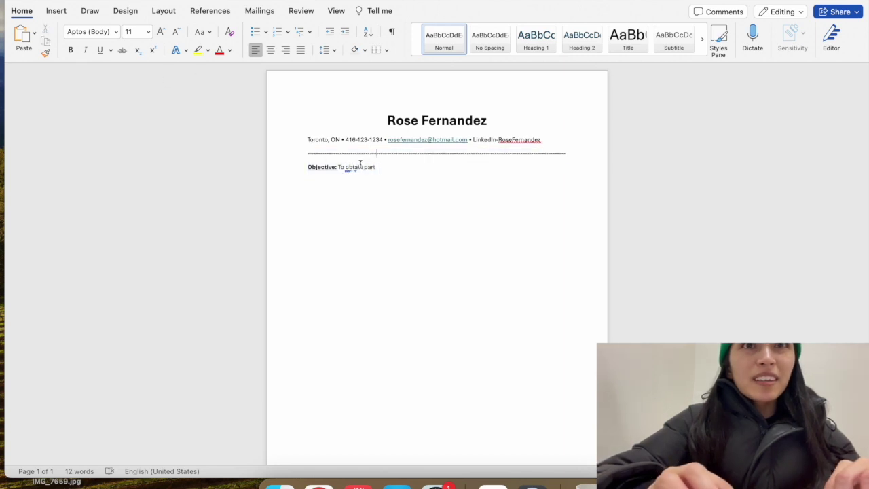
key("super+u")
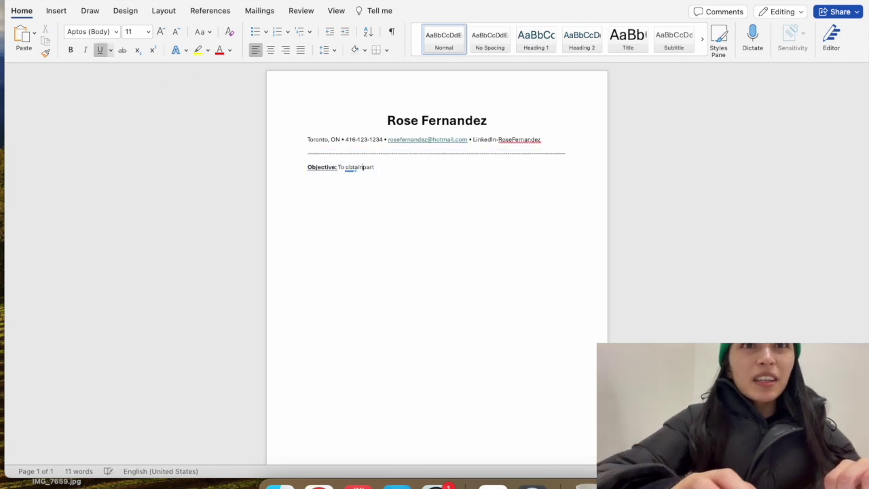
left_click(363, 167)
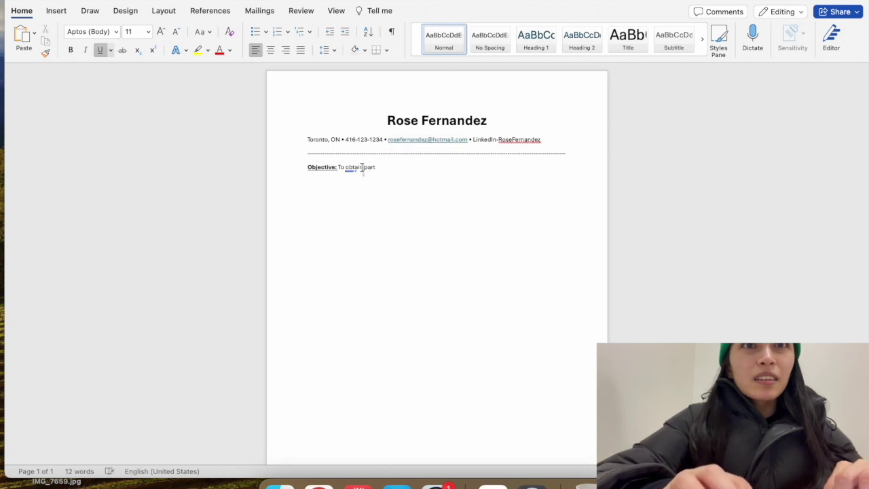
left_click(100, 50)
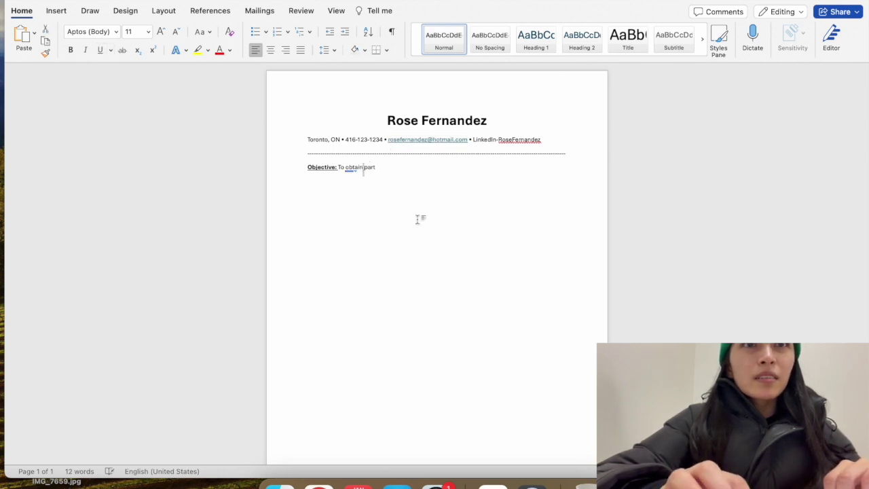
left_click(390, 166)
type("-ti")
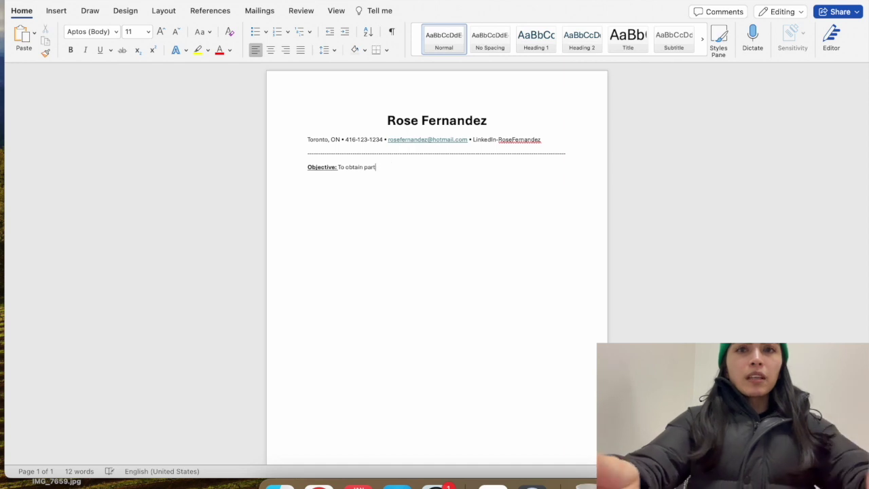
type("me posi")
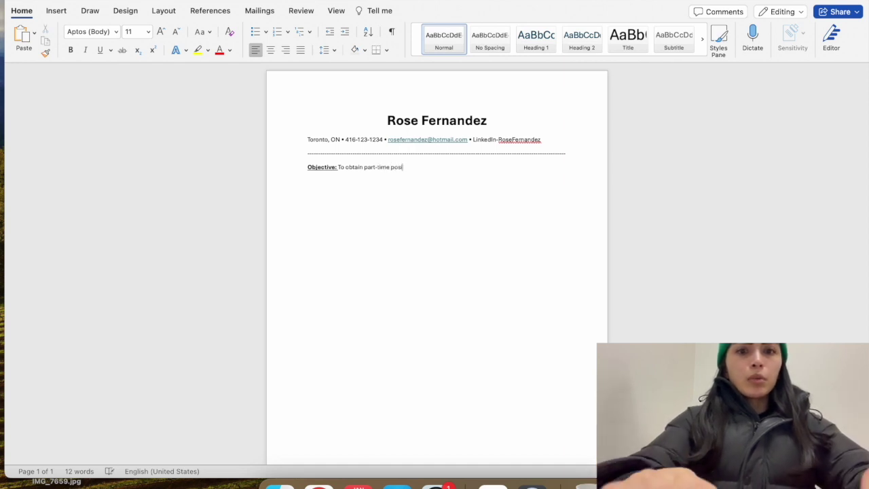
type("tion at")
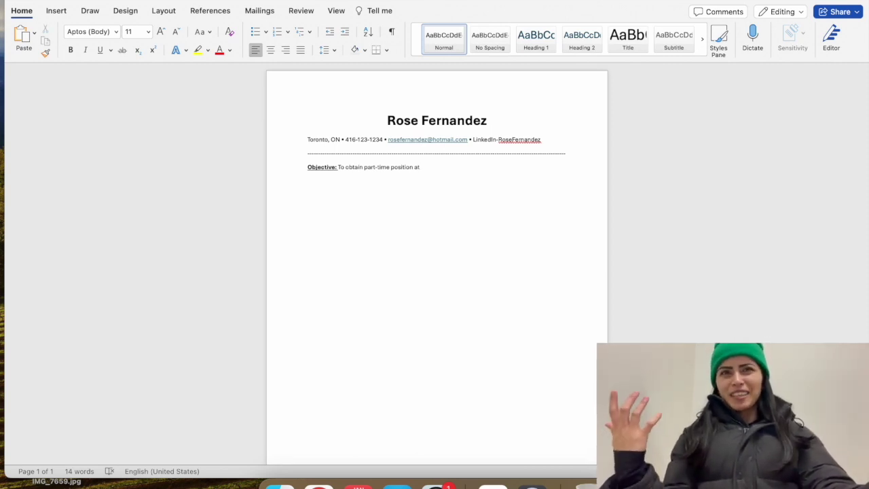
type("NoFrills")
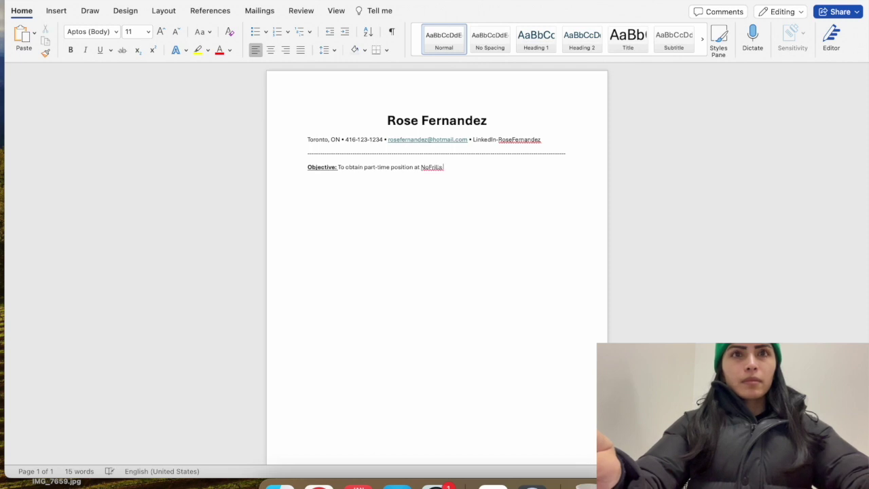
Check the spelling of NoFrills and add 'as a Cashier' after 'position'
right_click(421, 165)
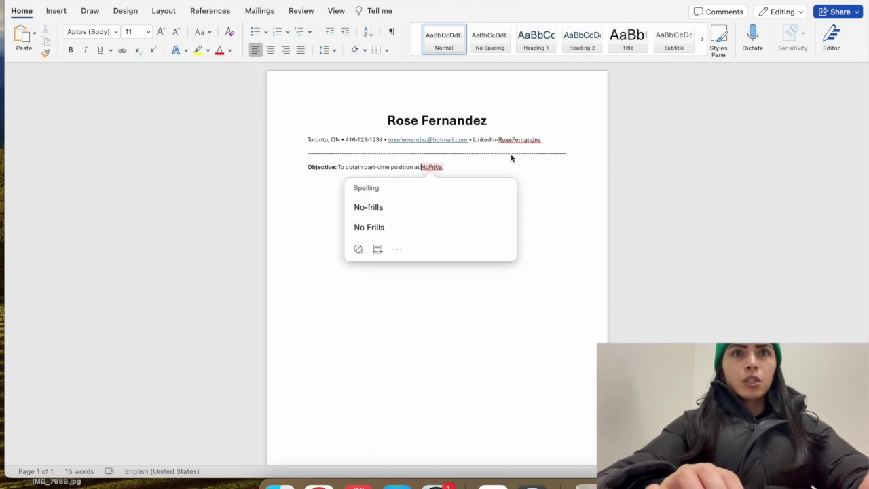
key("Escape")
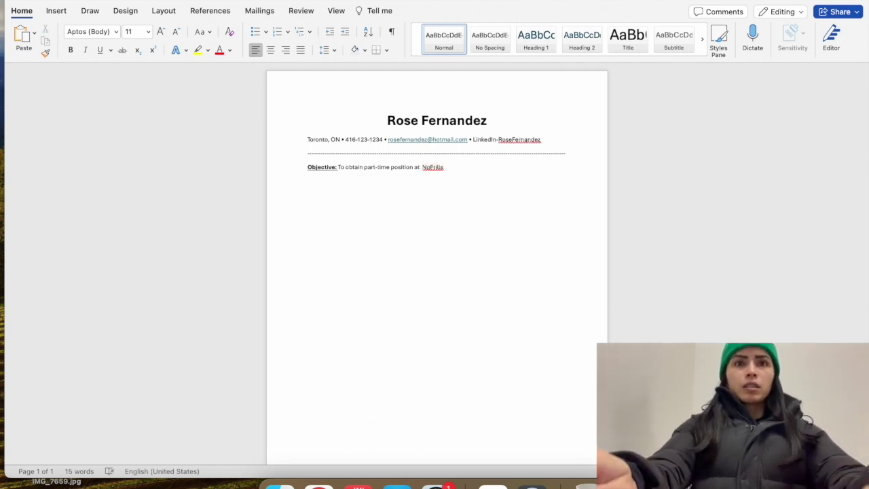
type("Cashier")
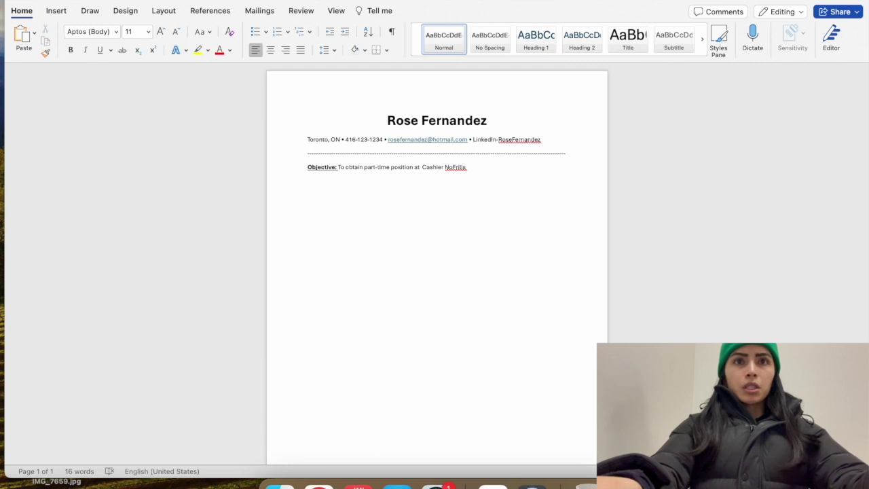
left_click(421, 167)
key("BackSpace")
key("BackSpace")
key("BackSpace")
type("s a")
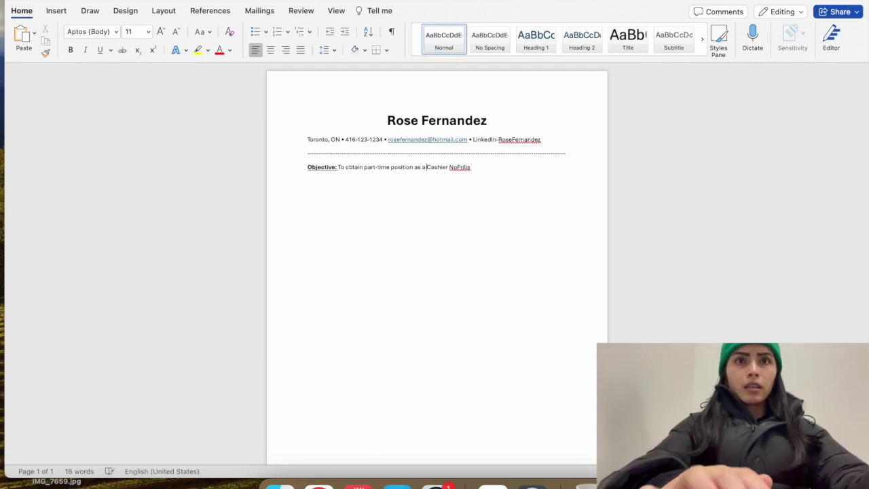
Put 'at' before NoFrills to finish the Objective and start a new line
left_click(477, 168)
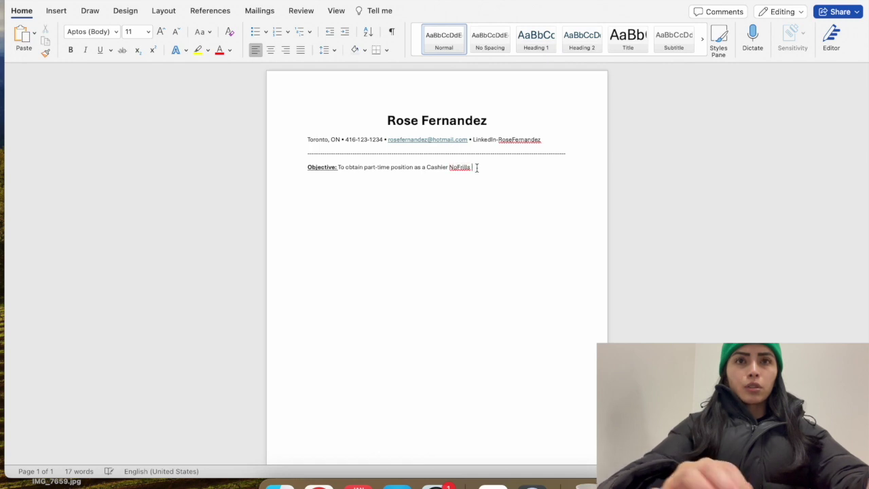
key("alt+Left")
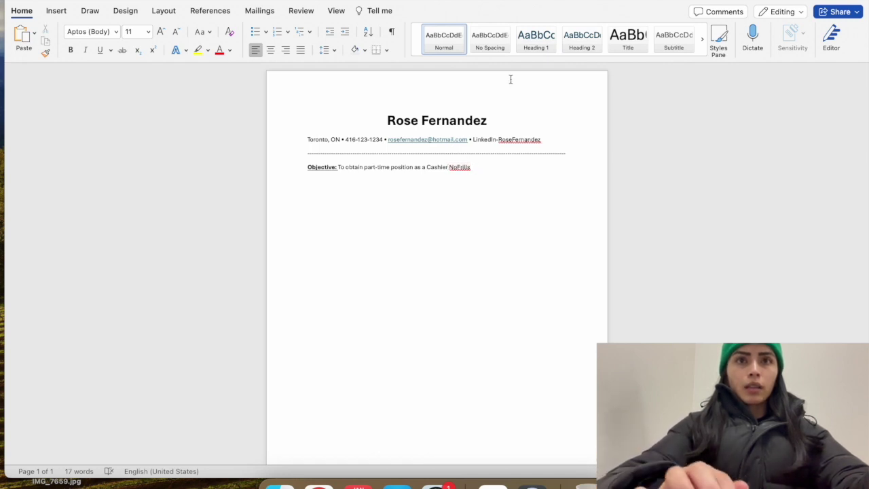
type("at")
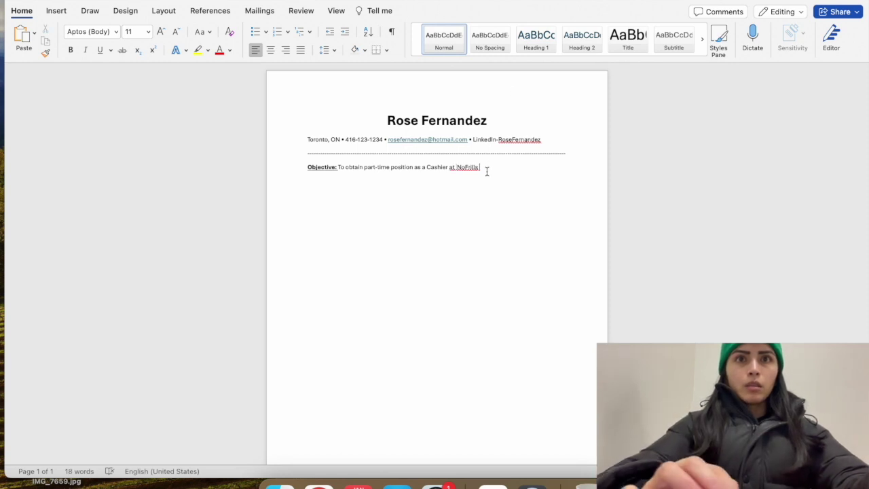
key("alt+Right")
key("Return")
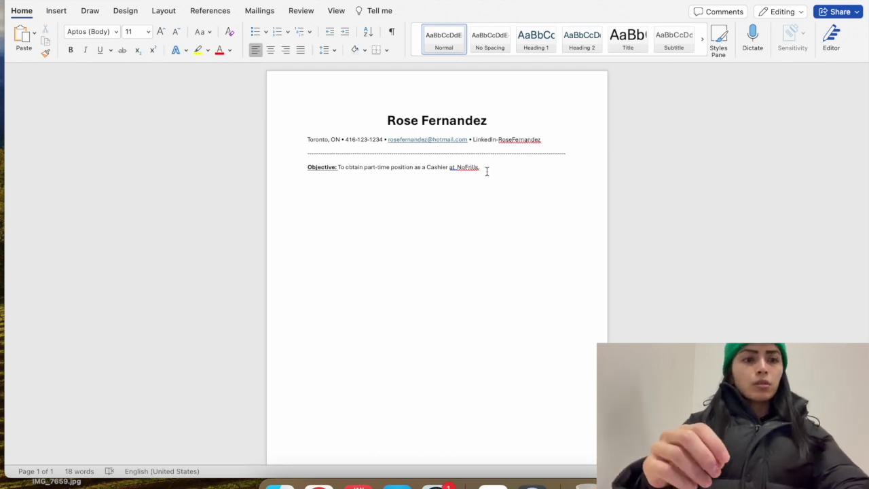
Type a • bullet at the start of the empty line below the Objective
type("•")
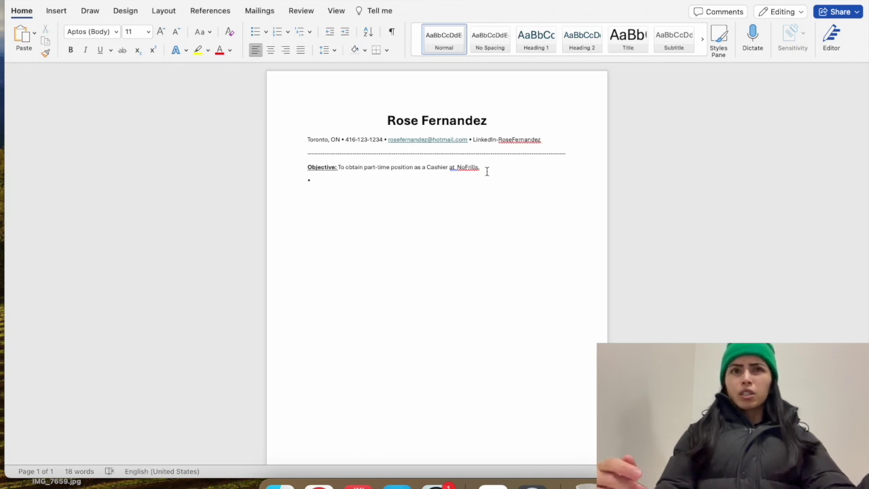
scroll(487, 171, "down", 3)
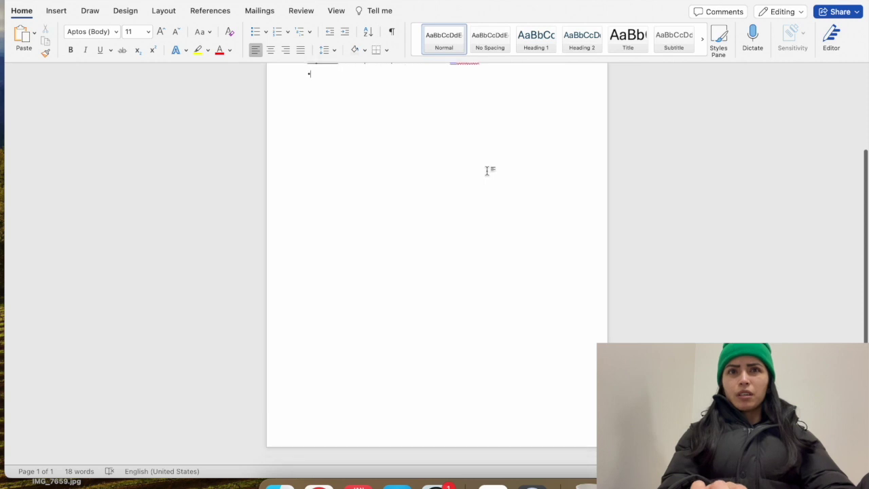
scroll(487, 171, "up", 3)
scroll(487, 171, "down", 3)
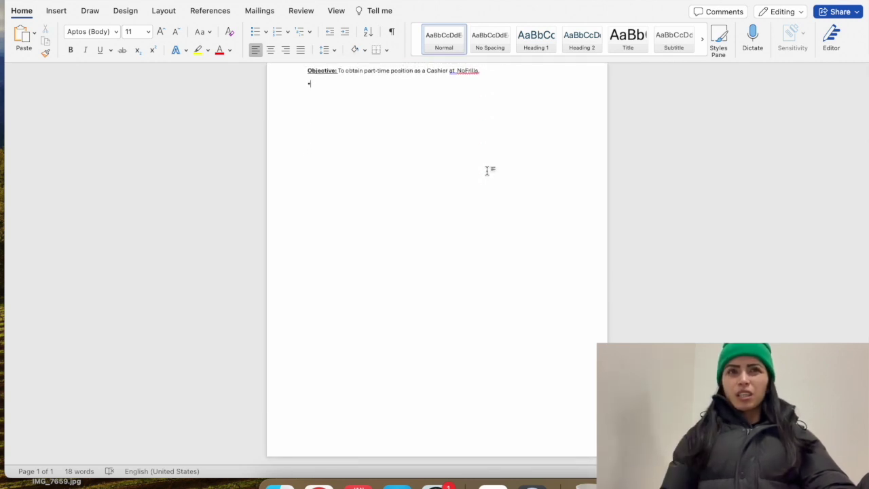
scroll(487, 171, "up", 2)
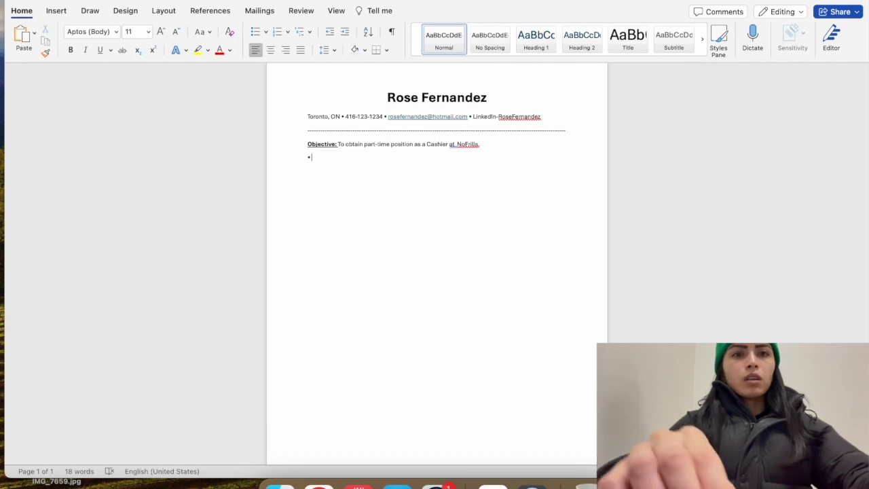
Write the first bullet 'Very Organized, Can work in a fast-paced environment' and start a new line
type("Very Org")
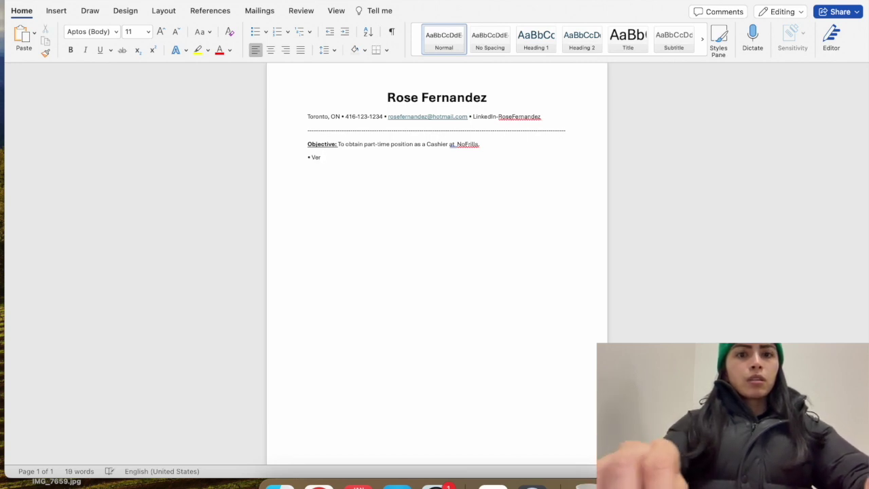
type("anized,")
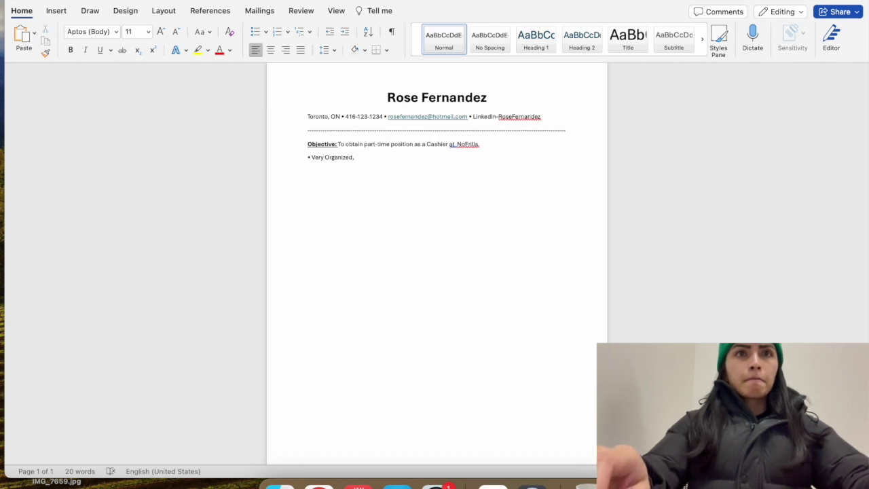
type("Can work")
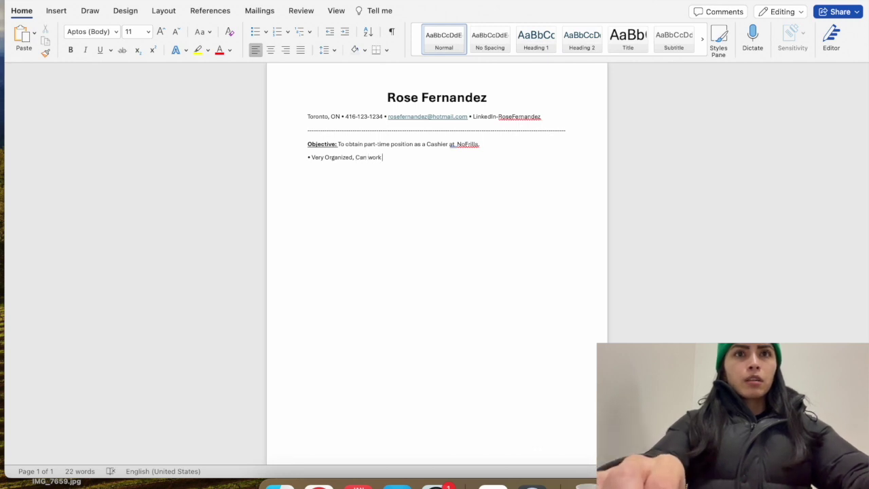
type(" i")
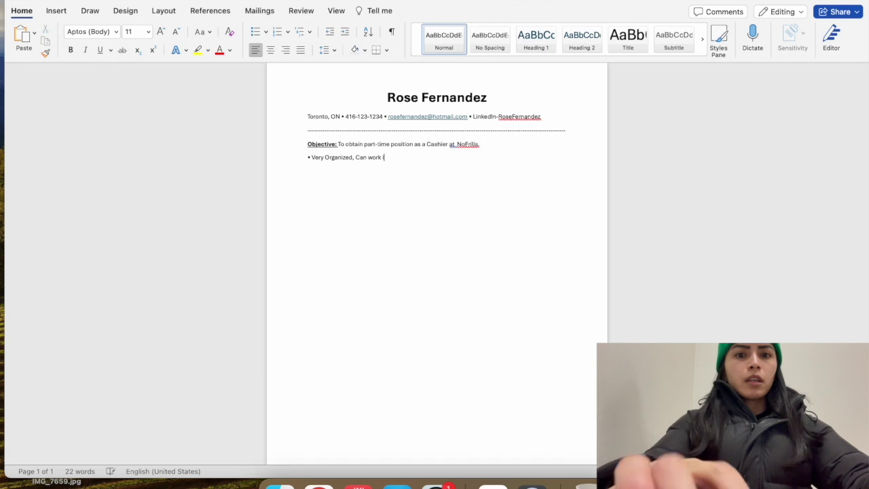
type("n a fast-paced environment")
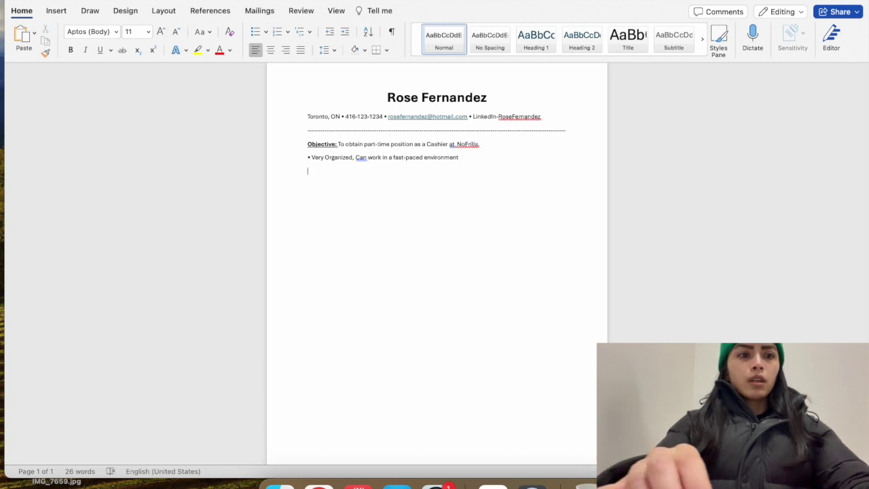
key("Return")
Add a • bullet on the new line and accept the grammar fix lowercasing 'Can'
type("v")
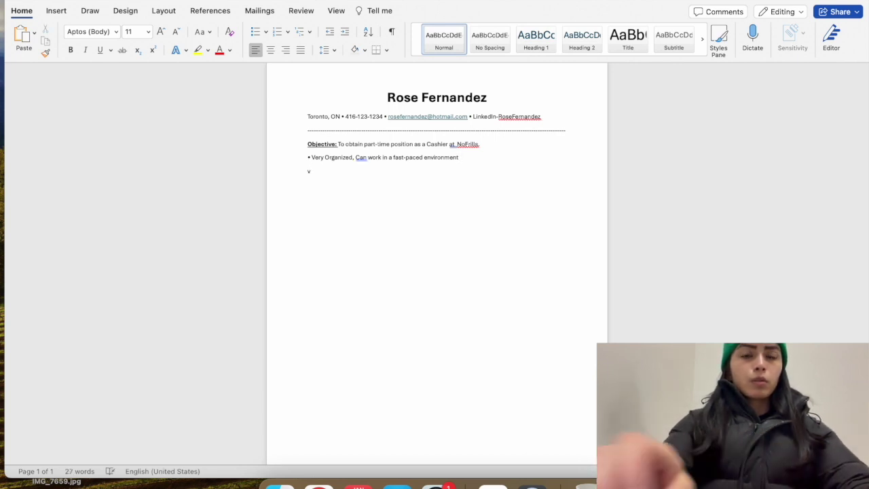
key("BackSpace")
type("•")
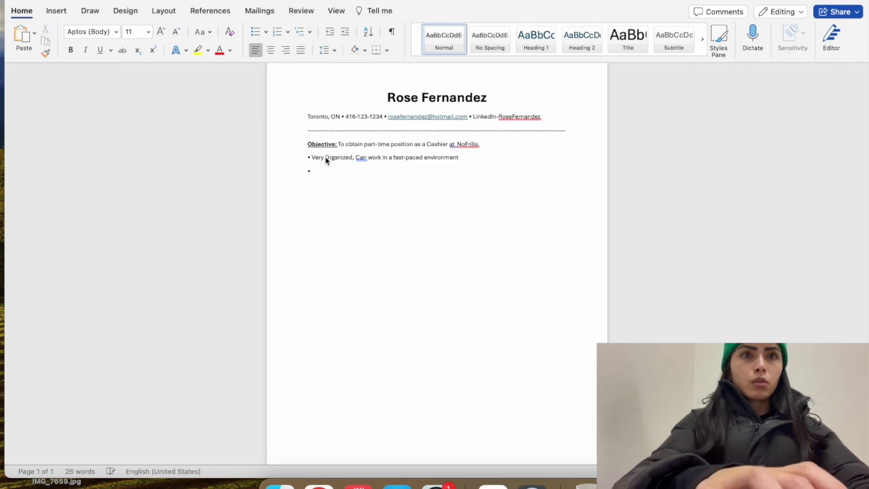
left_click(360, 157)
left_click(338, 204)
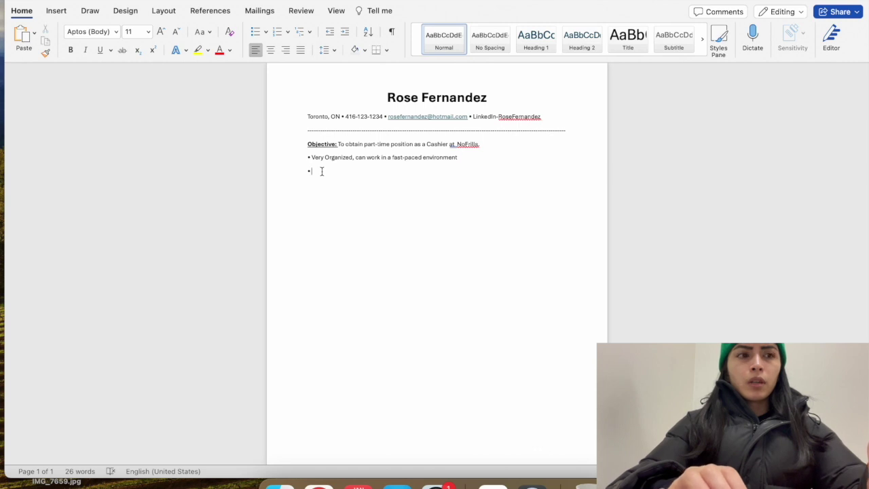
Type the second bullet 'Excellent customer service skills and oral communication'
type("Excell")
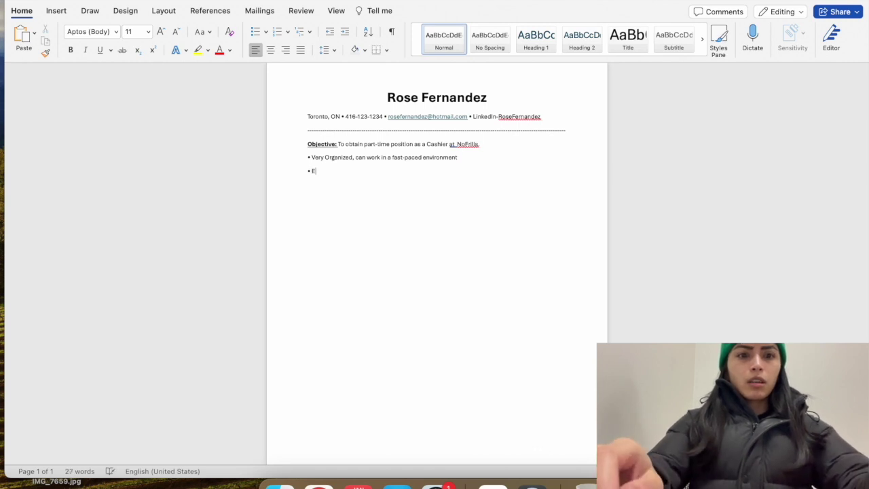
type("ent cus")
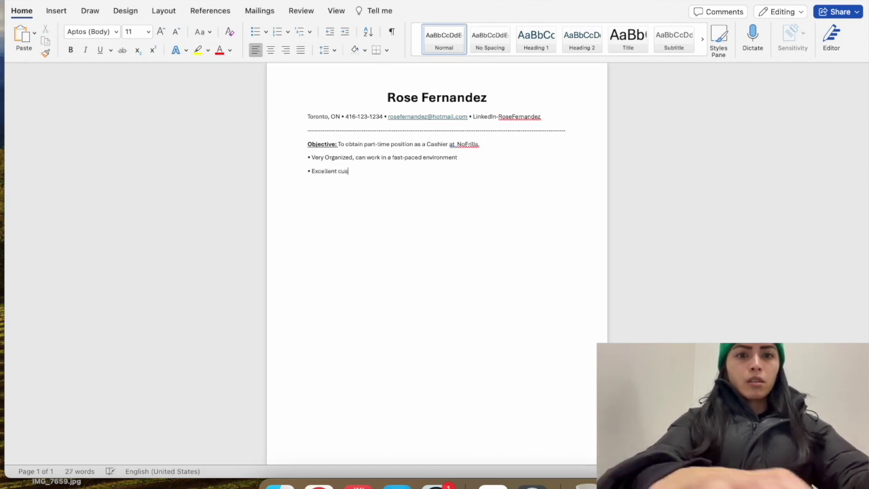
type("tomer servic")
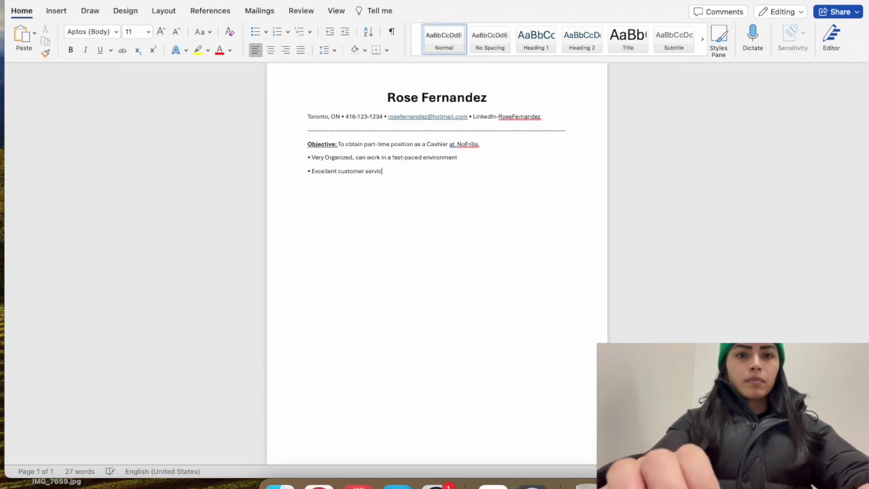
type("e skills,")
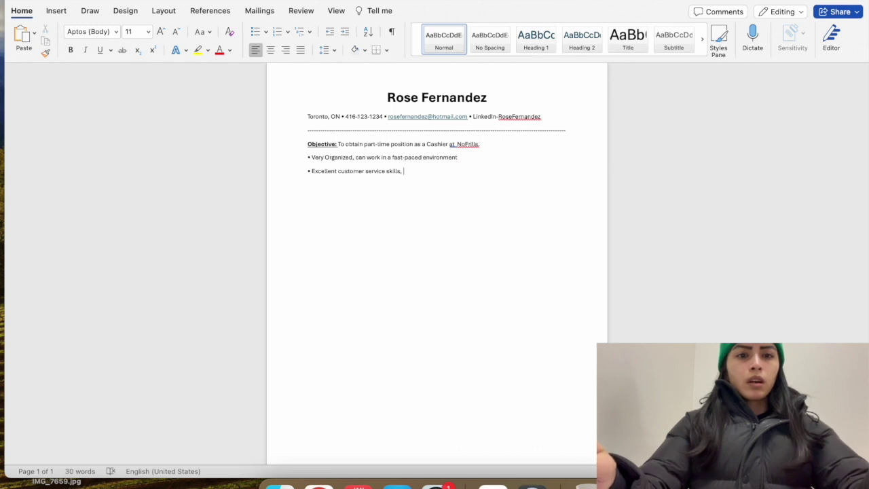
type("pr")
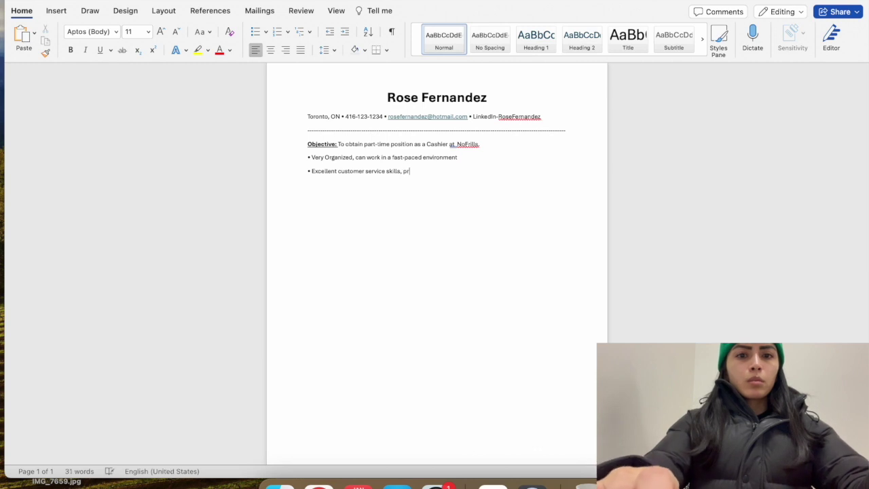
key("BackSpace")
key("BackSpace")
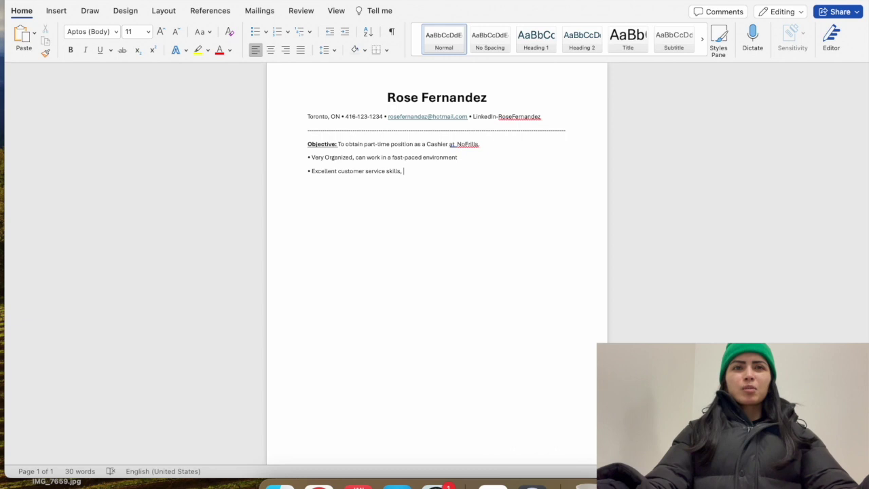
key("BackSpace")
type("a")
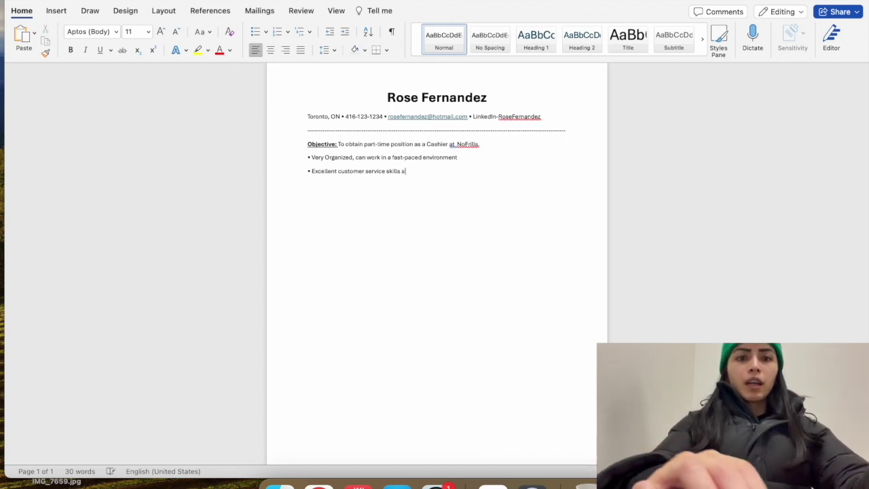
type("nd oral comm")
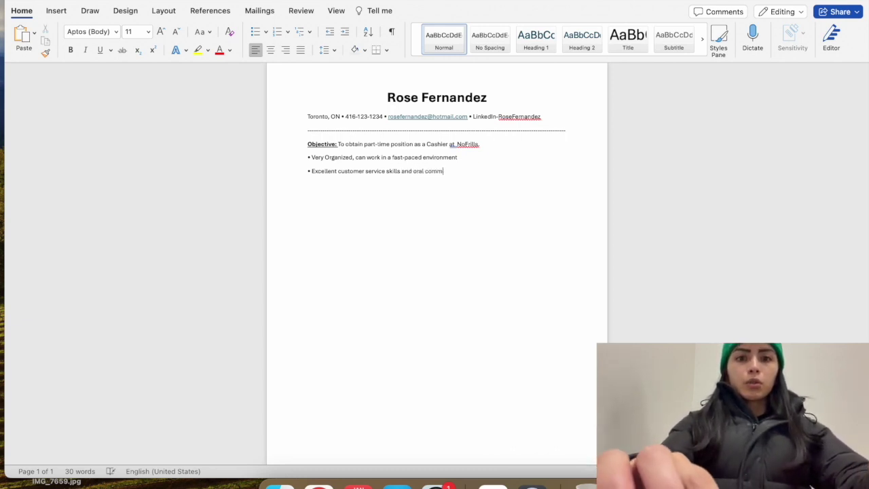
type("unication")
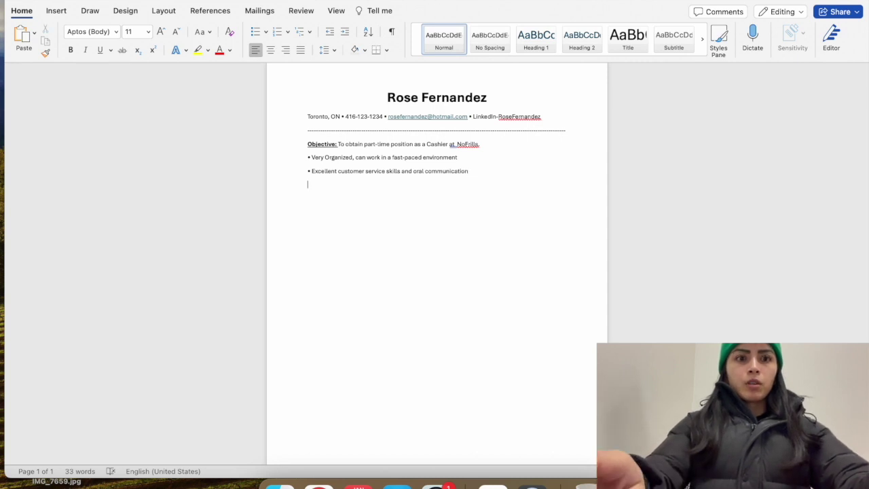
key("ctrl+super+space")
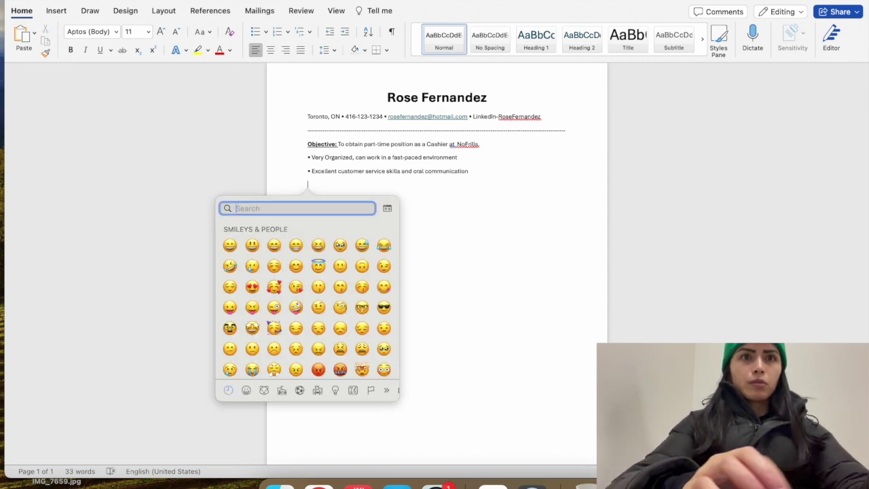
Dismiss the emoji picker and remove the gap above the Objective line
left_click(453, 209)
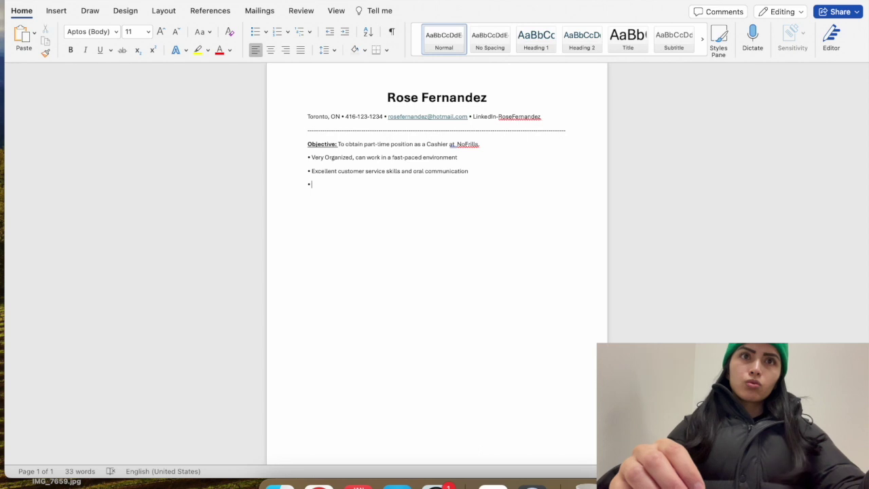
left_click(305, 144)
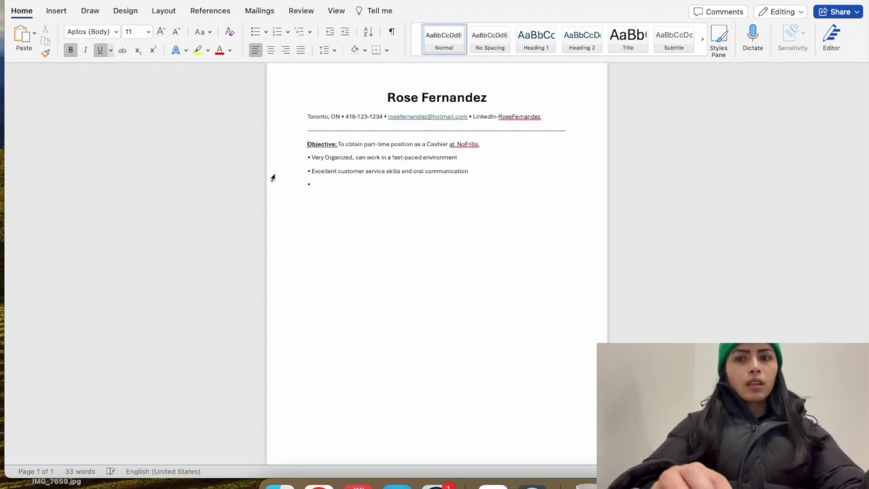
key("BackSpace")
key("Down")
key("Down")
key("Down")
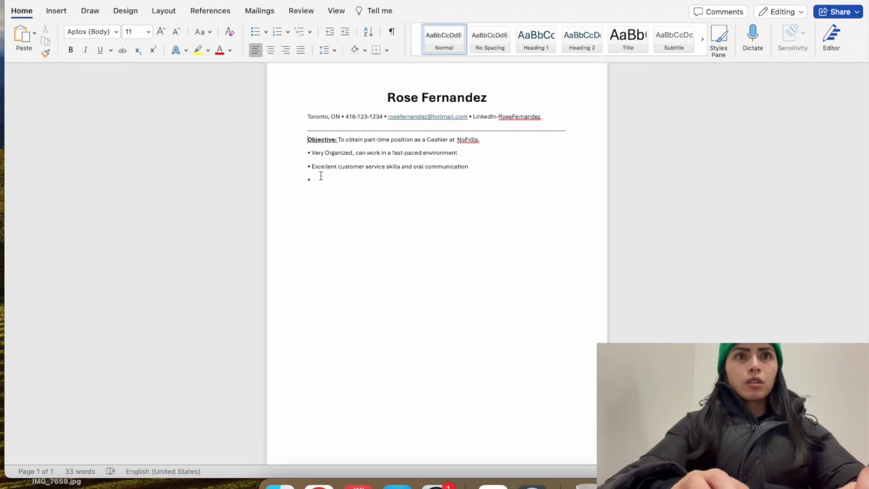
Start an empty third bullet beneath the customer service bullet
left_click(307, 168)
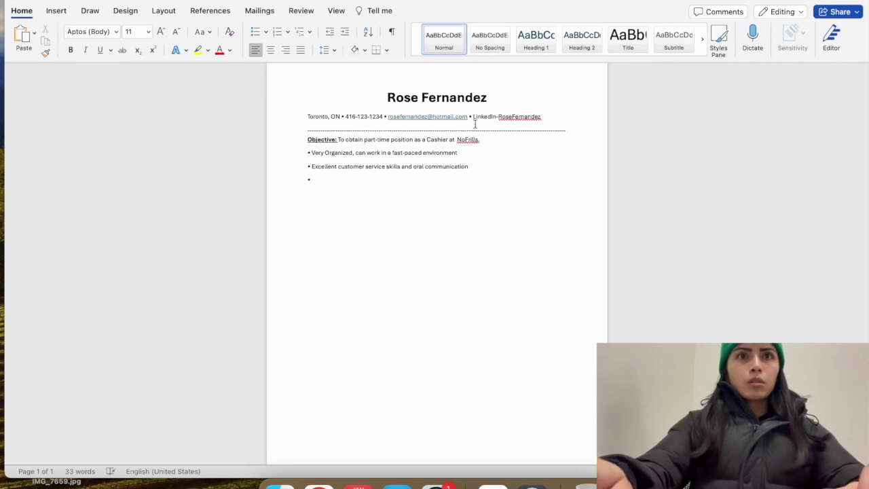
key("BackSpace")
key("Return")
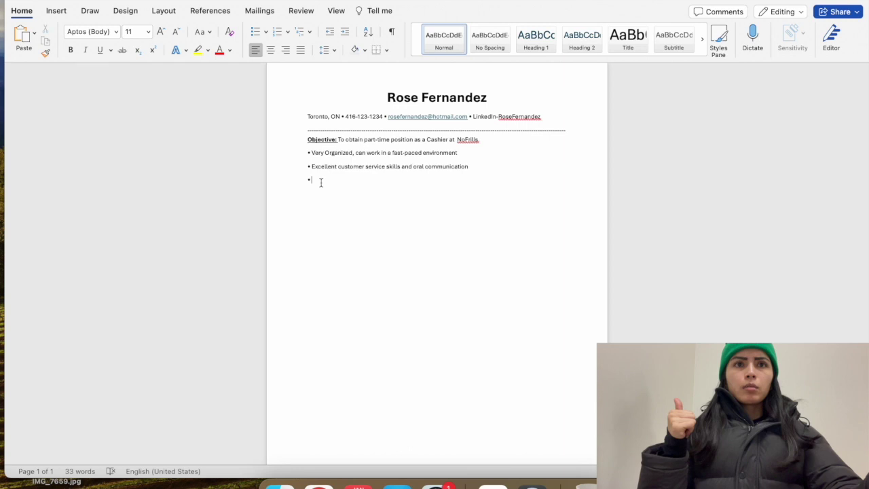
Write the third bullet 'Great at multi-tasking and friendly attitude.' and start a new line
type("G")
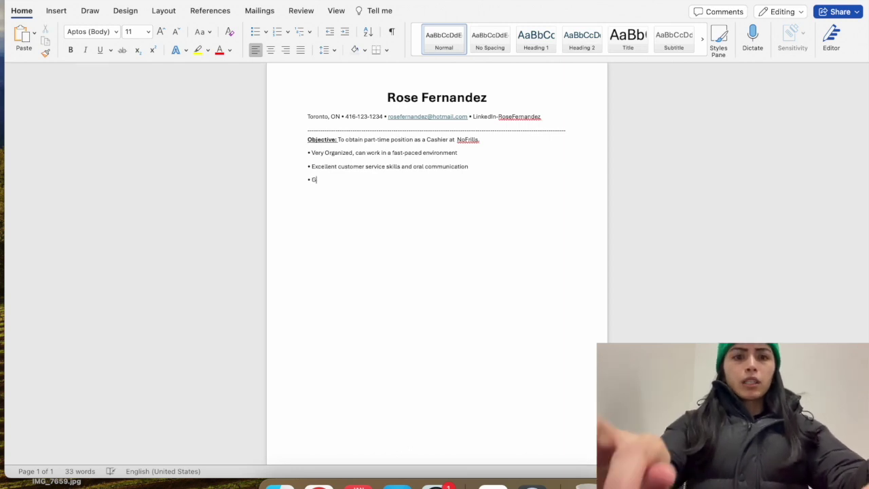
type("reat at mu")
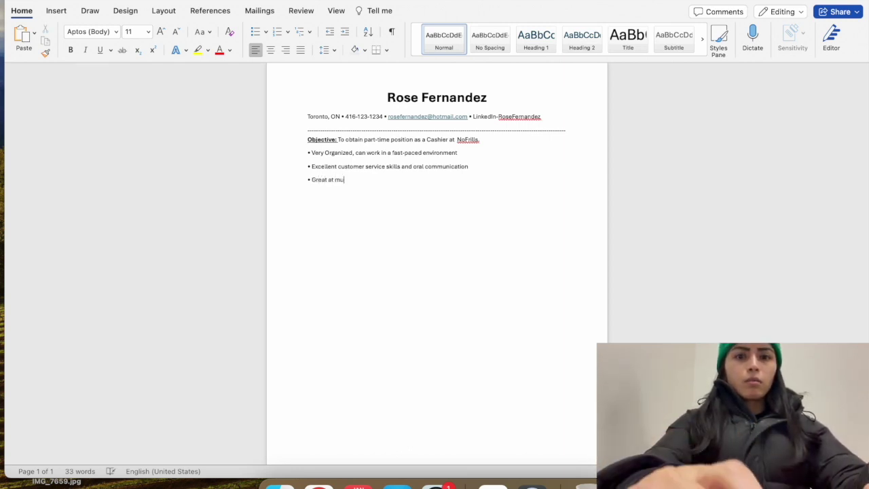
type("lti-ta")
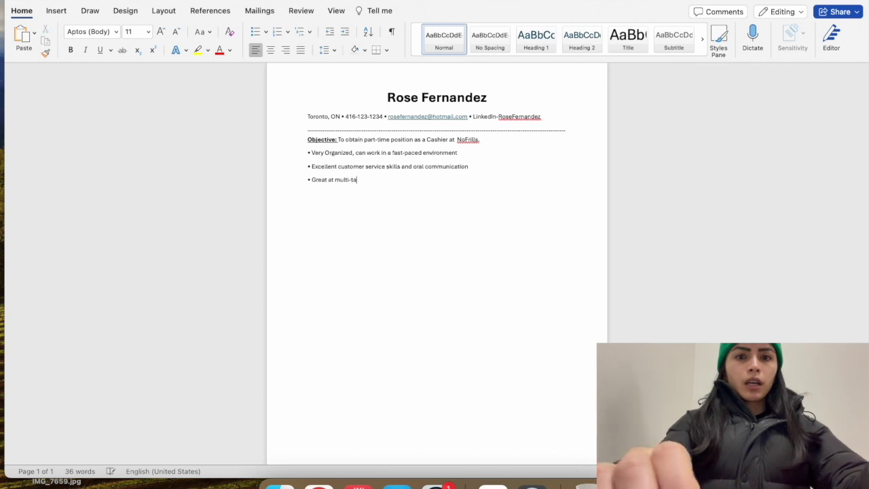
type("sking and")
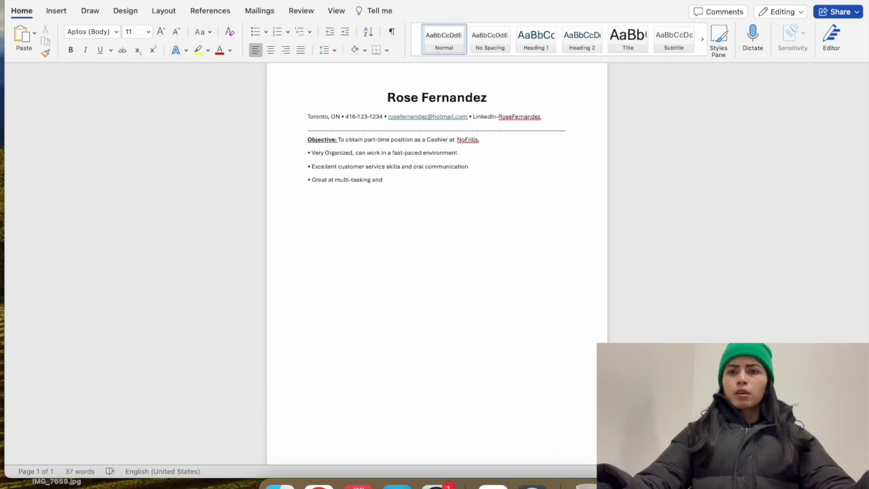
type("friend")
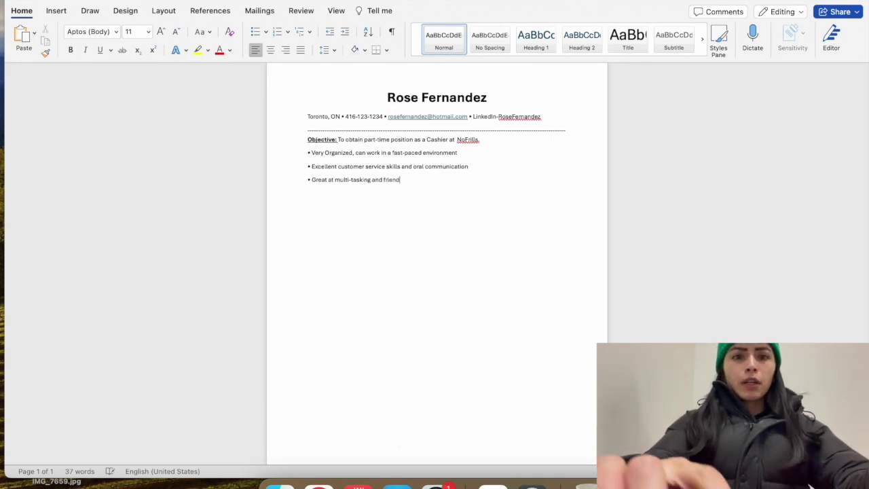
type("ly attitu")
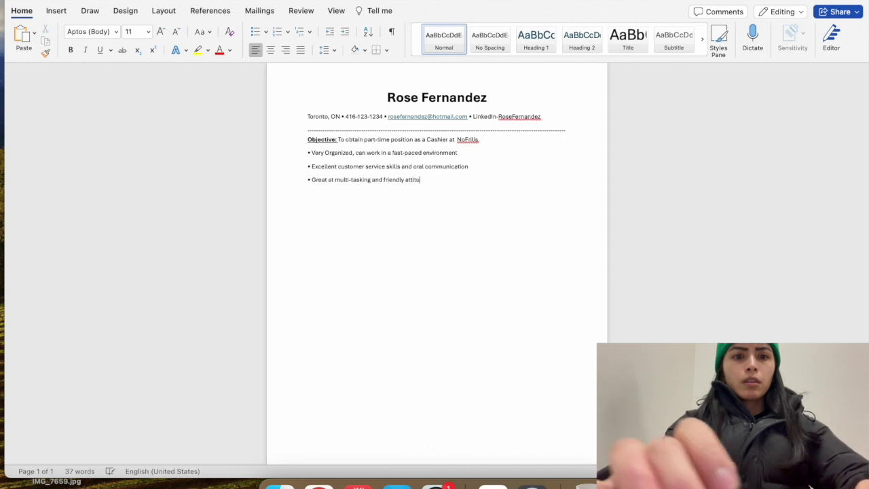
type("de.")
key("Return")
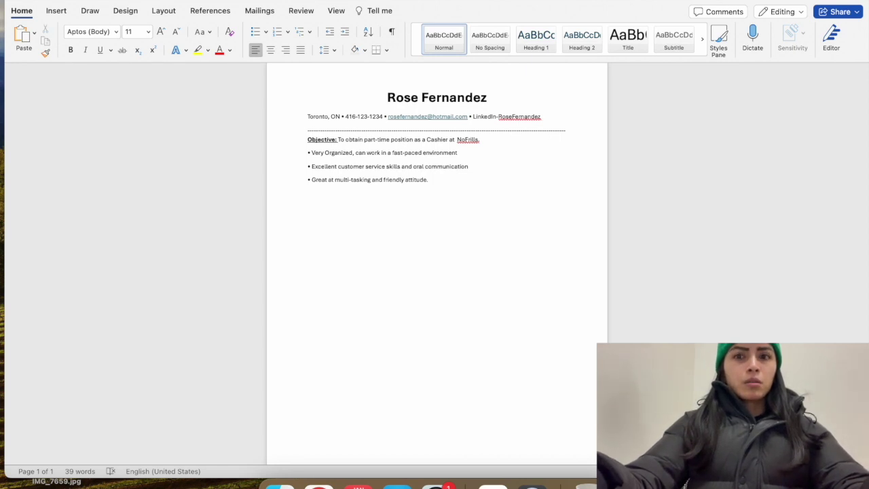
Type a row of hyphens under the last bullet, then delete it to leave an empty line
type("-----------")
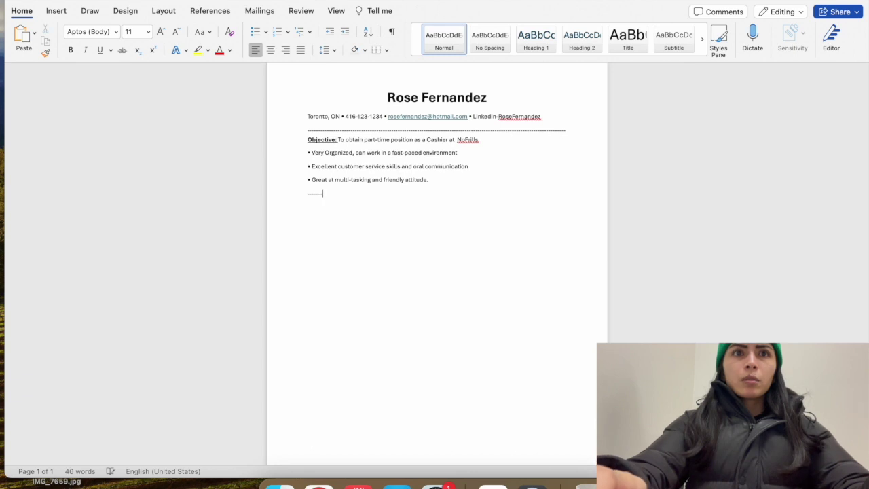
type("----------")
key("BackSpace")
key("BackSpace")
key("BackSpace")
key("BackSpace")
key("BackSpace")
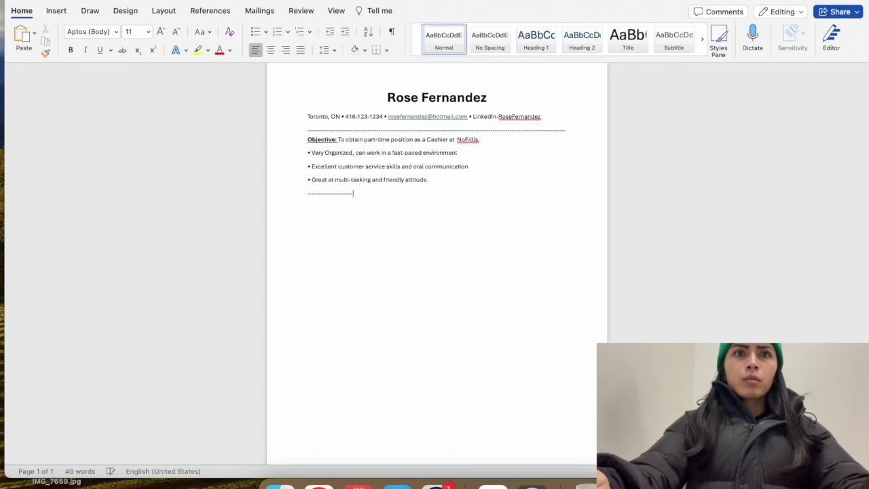
key("BackSpace")
key("BackSpace")
key("BackSpace")
key("BackSpace")
key("BackSpace")
key("BackSpace")
key("BackSpace")
key("BackSpace")
key("BackSpace")
key("BackSpace")
key("BackSpace")
key("BackSpace")
key("BackSpace")
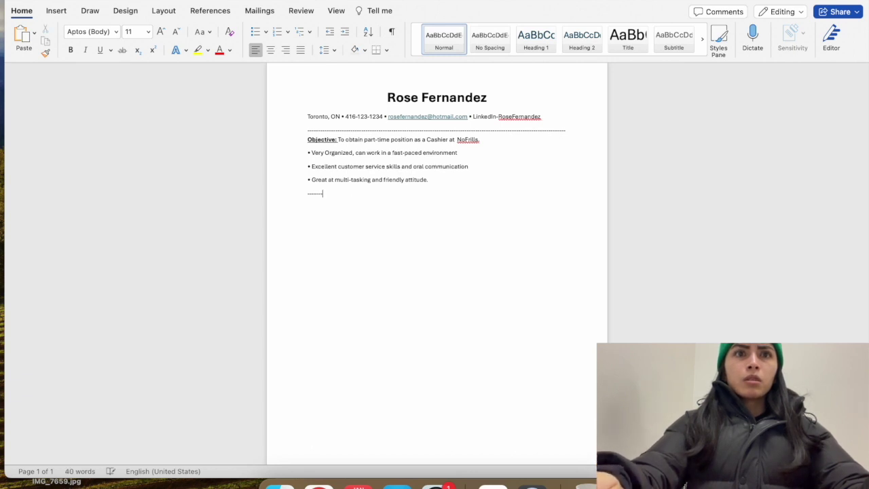
key("BackSpace")
key("BackSpace")
key("BackSpace")
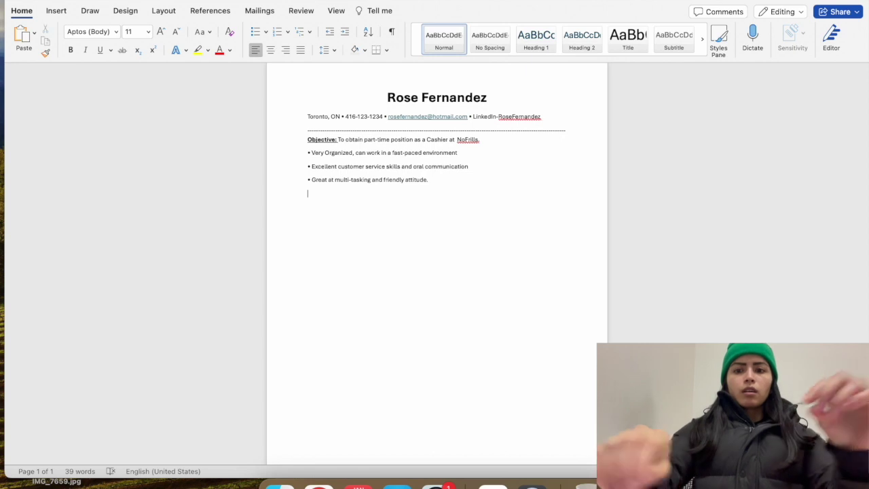
Add an 'Education:' heading below the bullets with an empty line beneath
type("Ed")
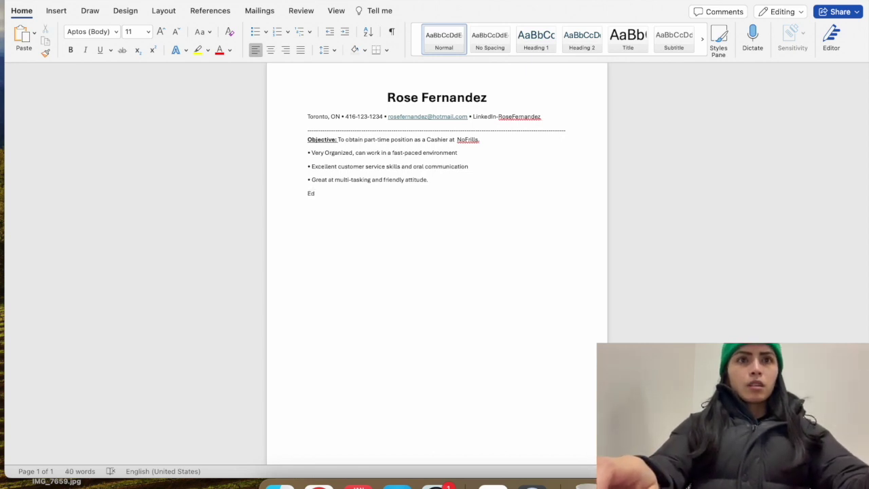
type("ucation:")
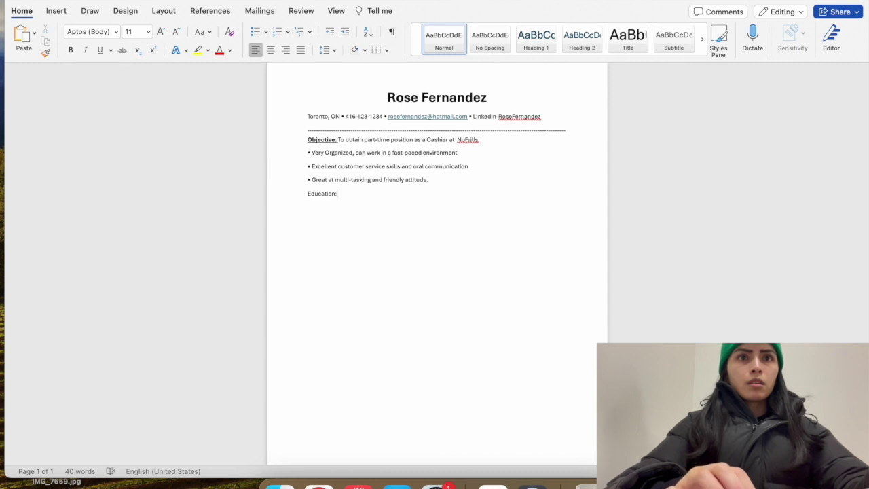
key("Return")
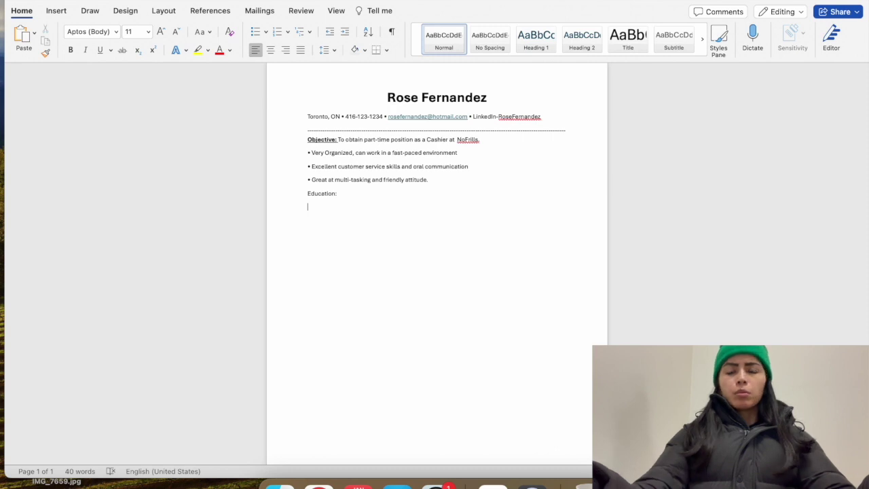
Enter 'Computer Programming Diploma- Seneca College-2021-2023' under Education:, removing the stray colon
type("Comp")
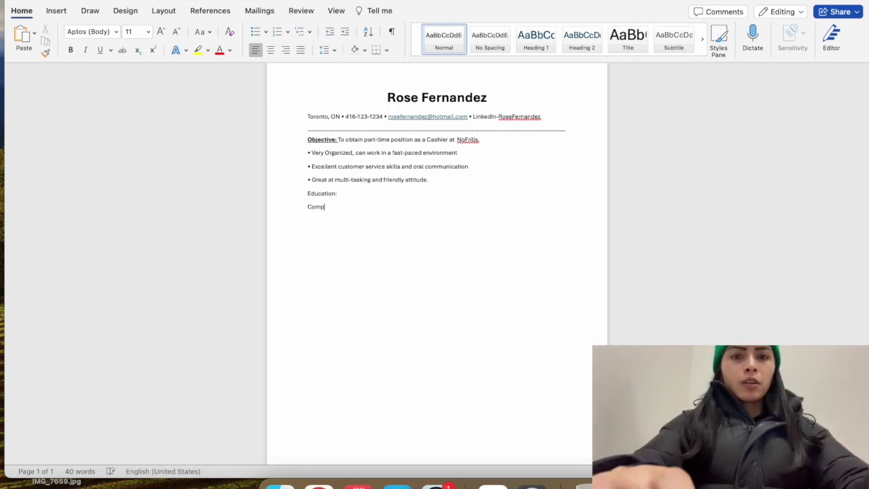
type("uter Programming")
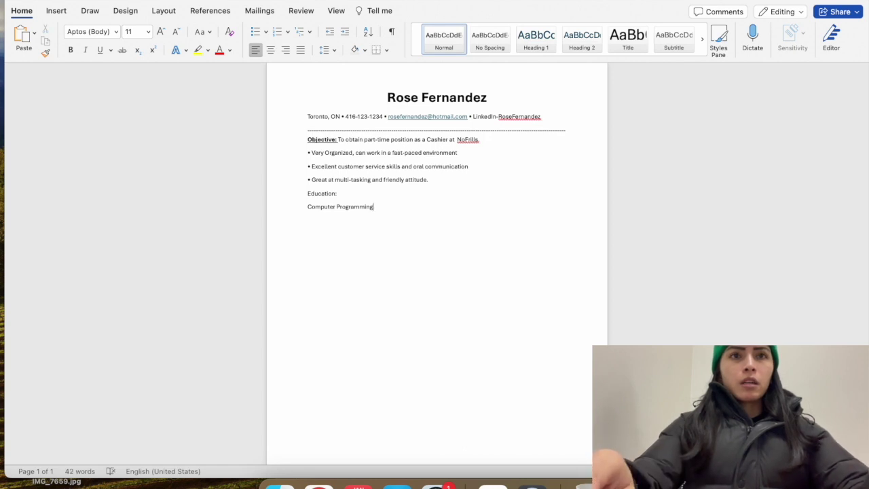
type(" Diploma")
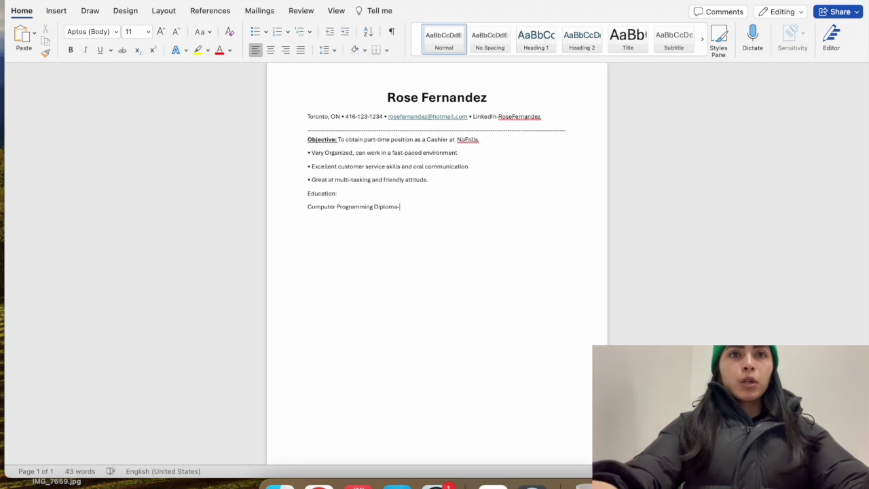
type("- Sen")
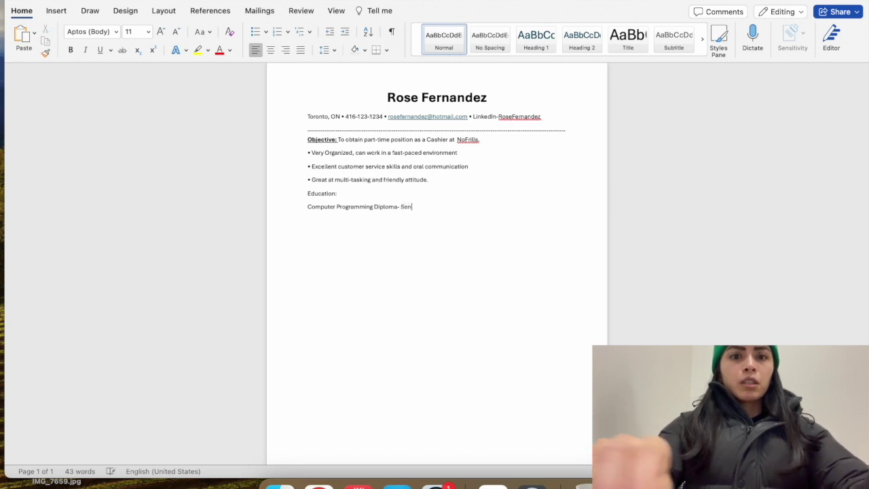
type("eca College ")
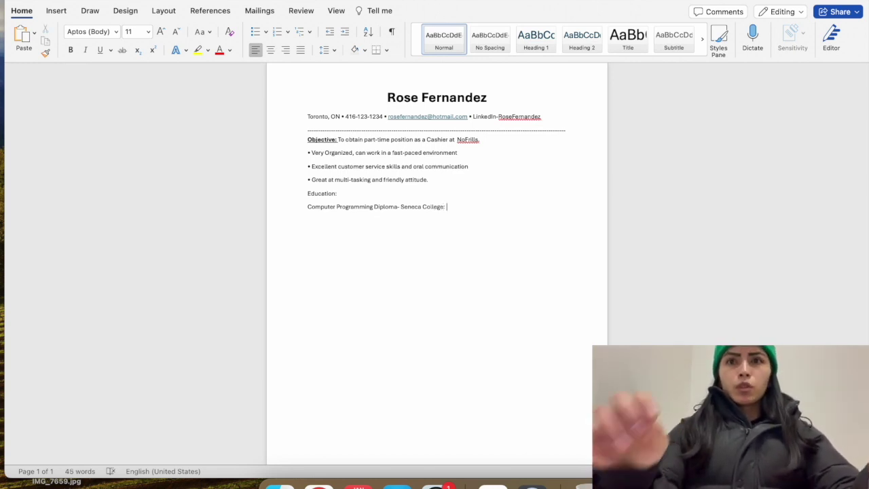
type(":")
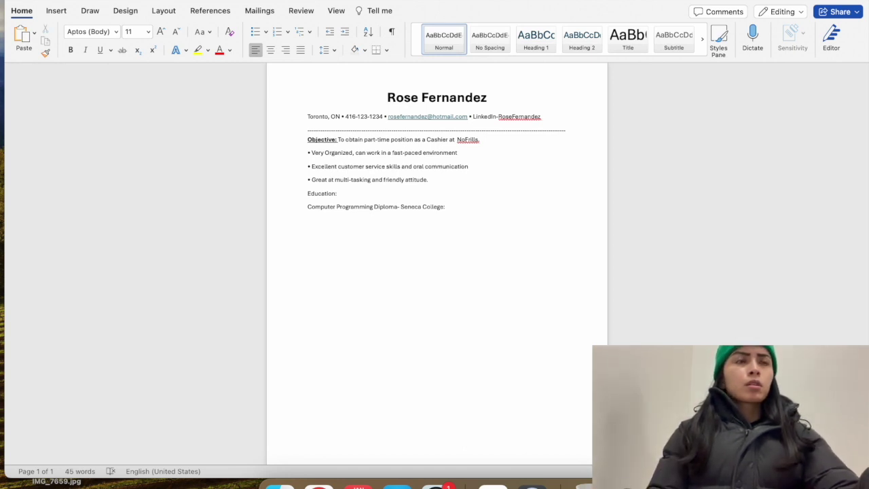
key("BackSpace")
key("BackSpace")
type("e-")
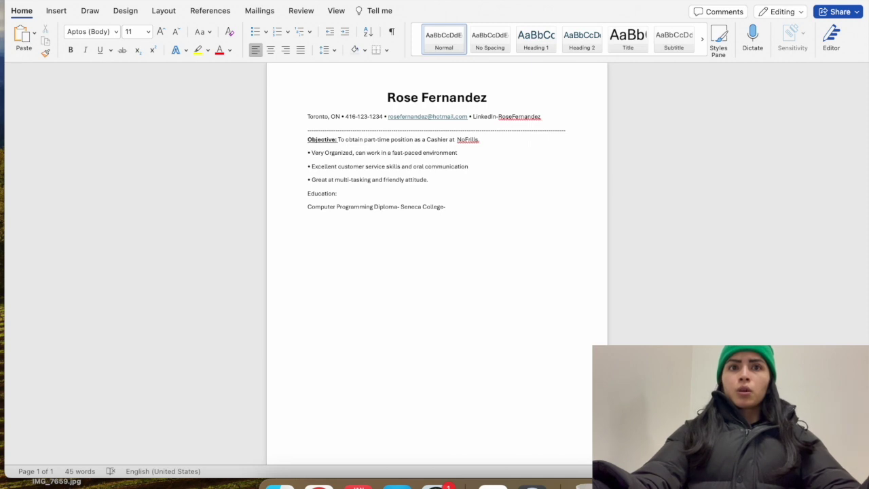
type("20")
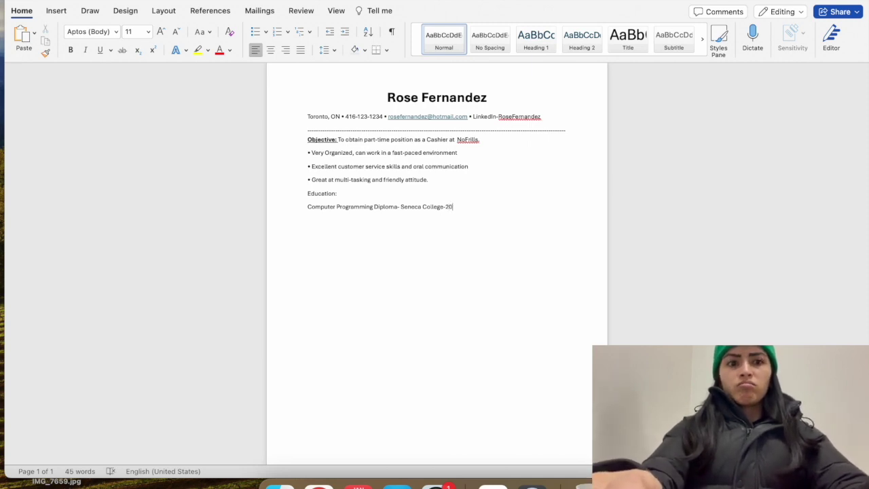
type("21")
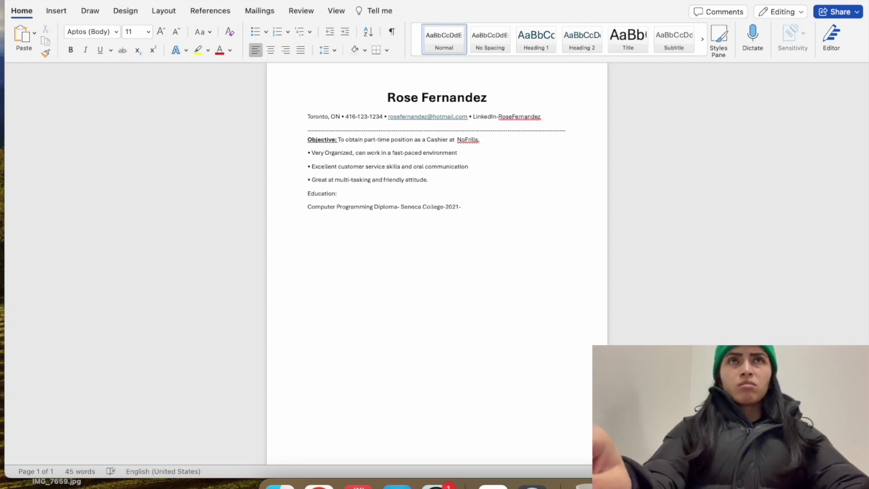
type("-202")
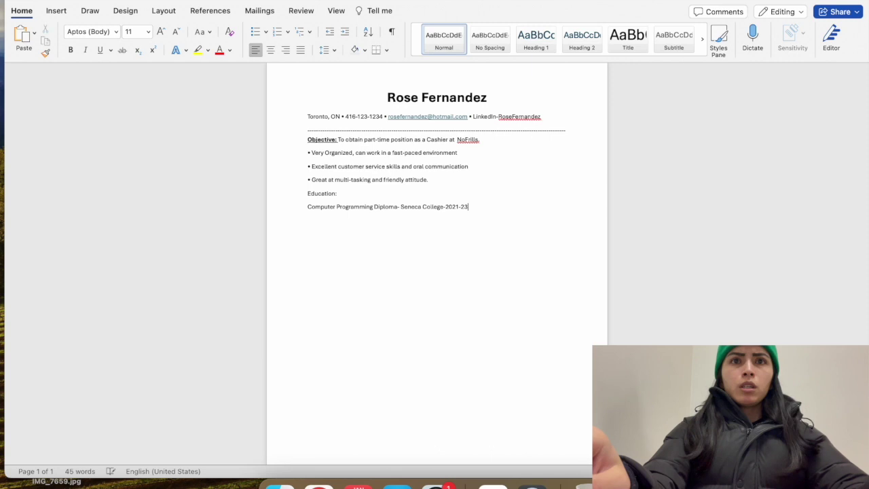
type("3")
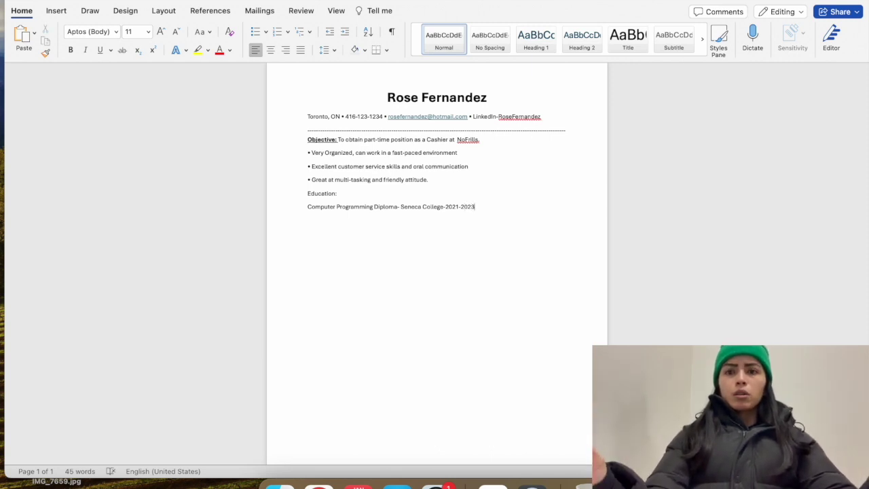
Change the Seneca College entry's dates to read Sept 2021-April 2023
key("BackSpace")
key("BackSpace")
key("BackSpace")
key("BackSpace")
type("present")
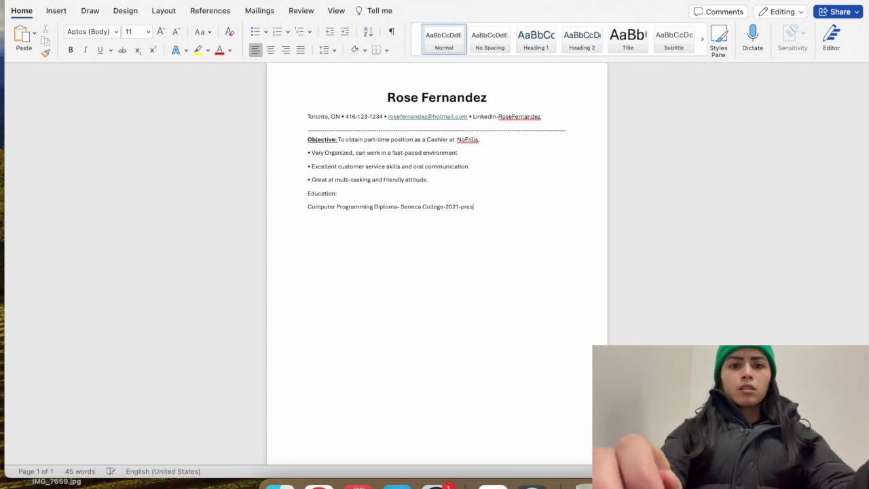
key("Return")
key("BackSpace")
key("BackSpace")
key("BackSpace")
key("BackSpace")
key("BackSpace")
key("BackSpace")
key("BackSpace")
key("BackSpace")
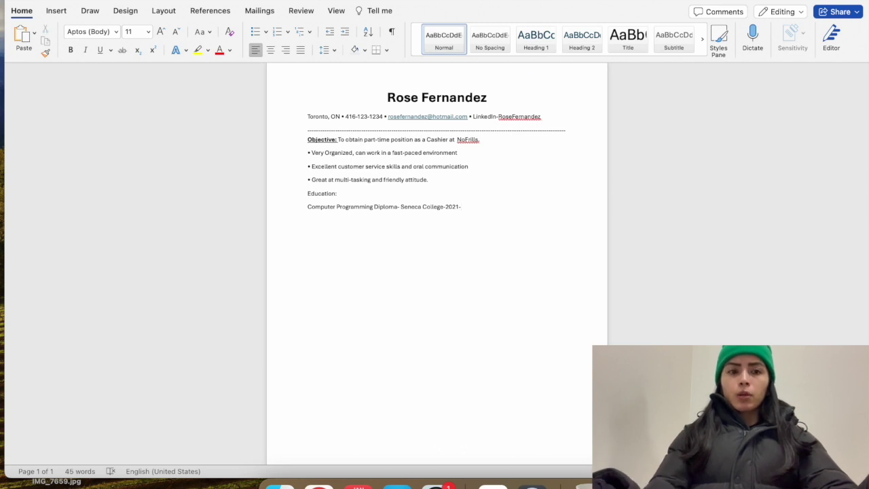
type("April")
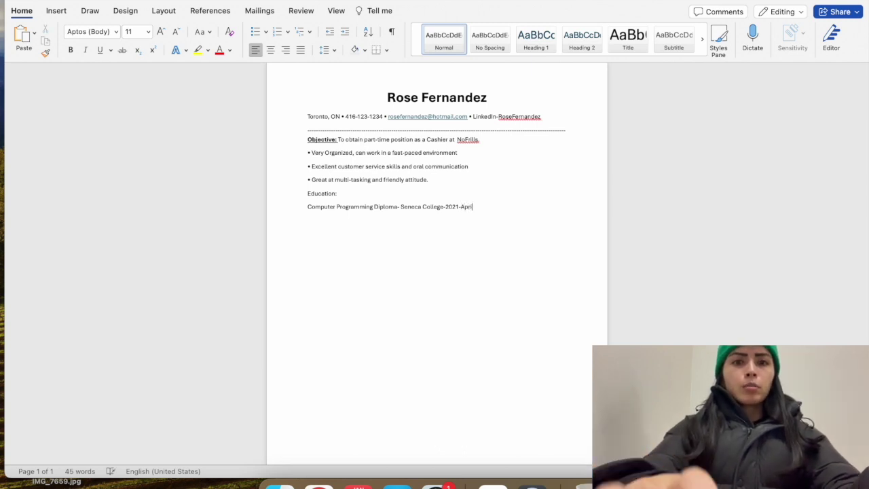
type(" 2023")
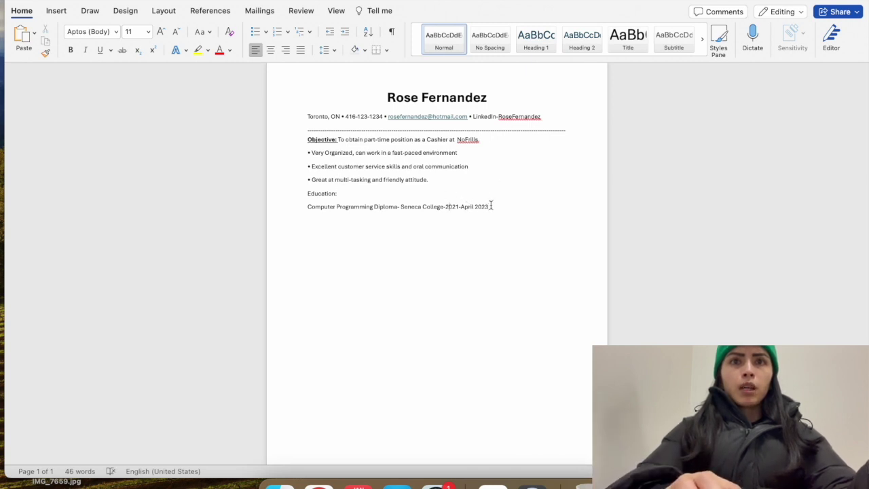
left_click(447, 200)
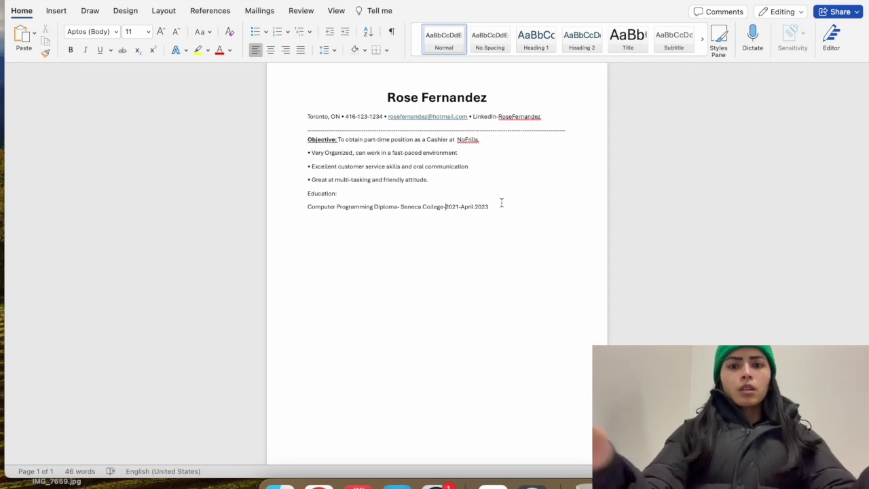
type("Sept")
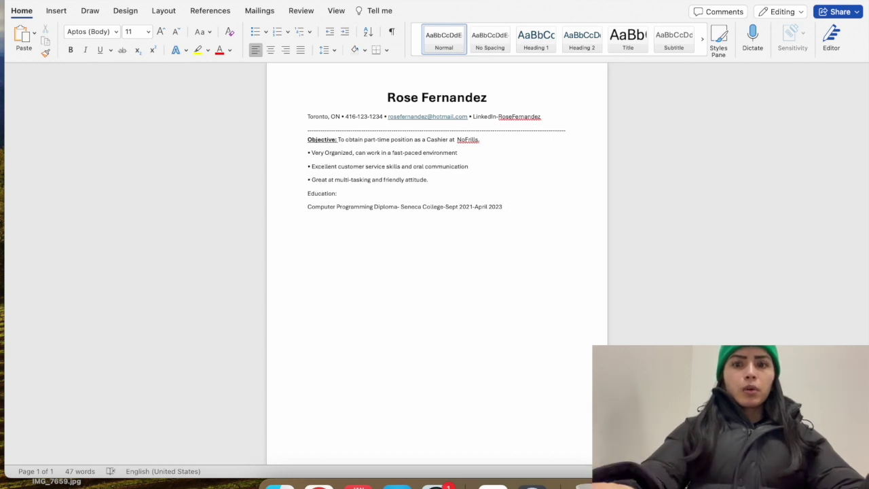
type("-")
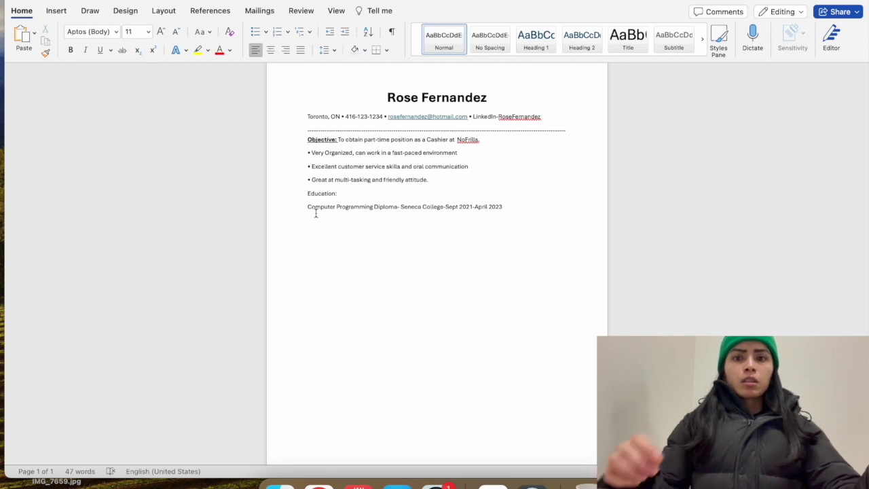
Add the line '-Learning Microsoft Excel' below the education entry, fixing the 'Microsoft' typo
type("-")
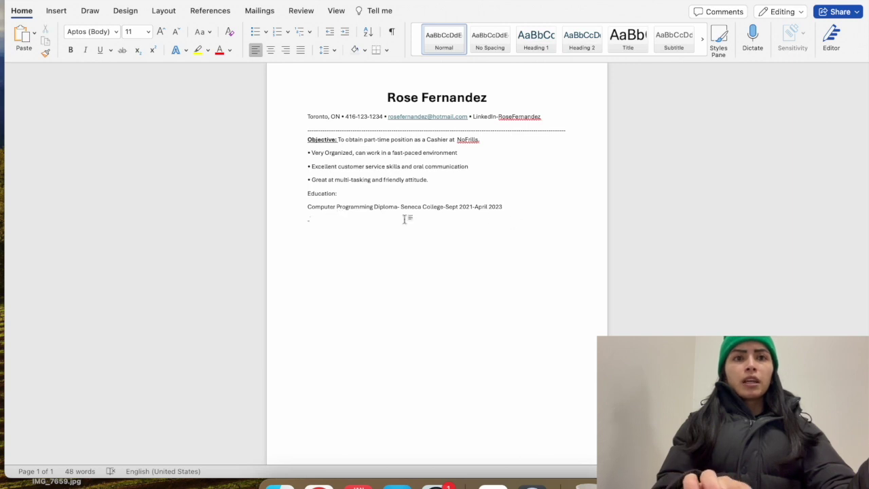
type("Learning")
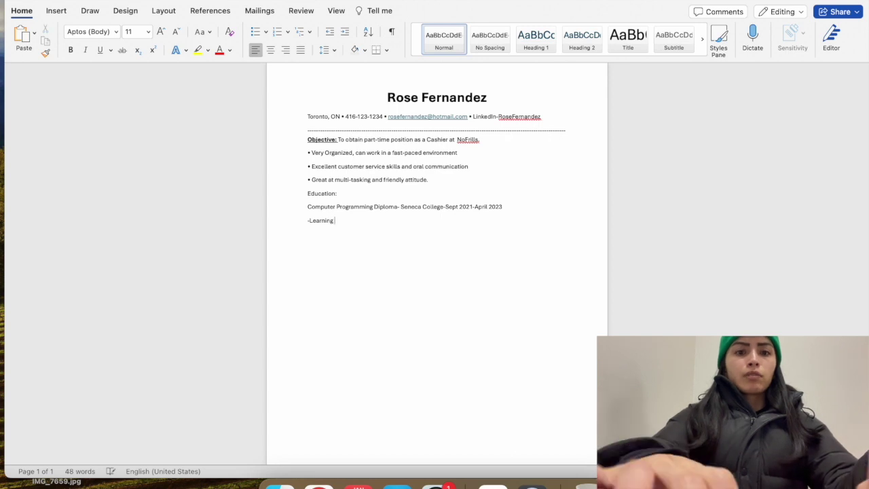
type(" Microsfot")
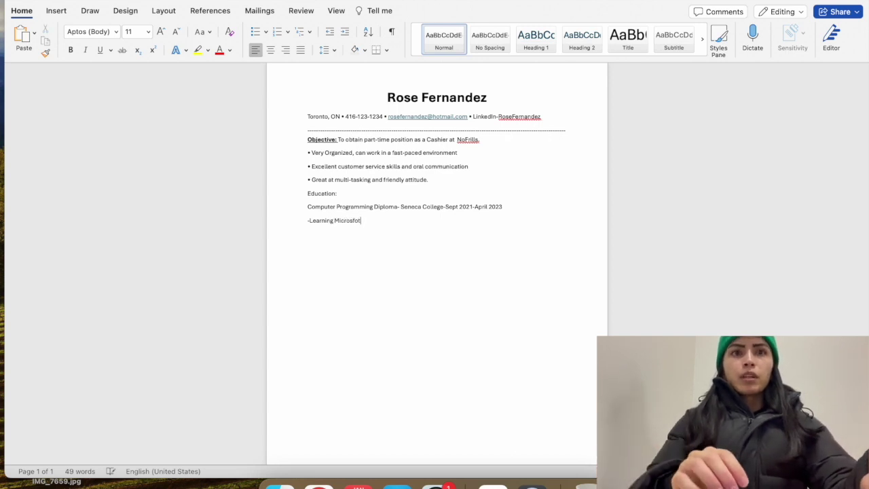
key("BackSpace")
key("BackSpace")
key("BackSpace")
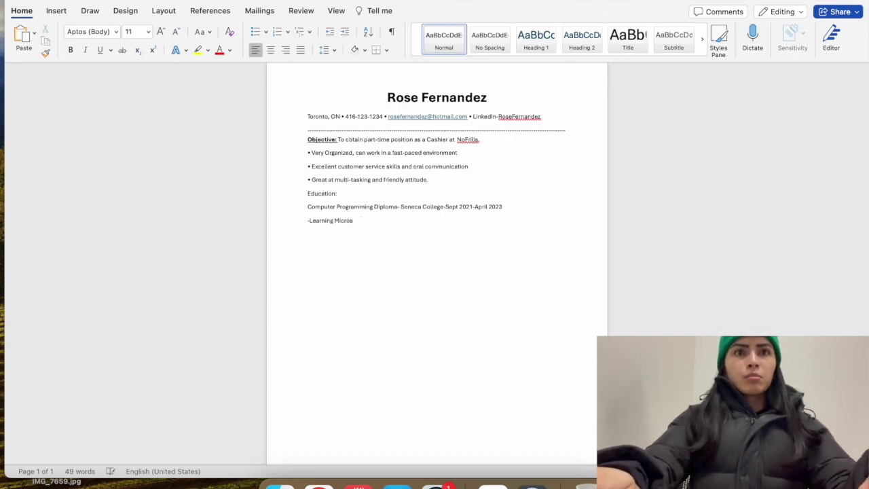
type("o")
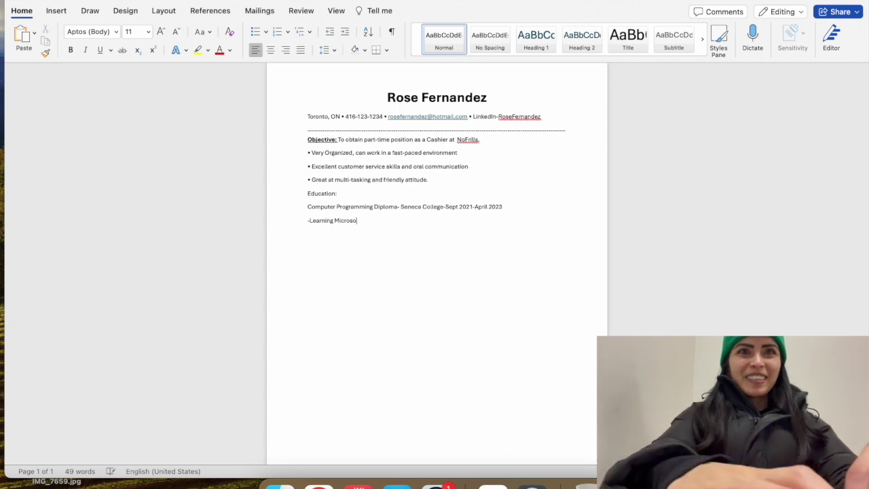
type("ft Excel")
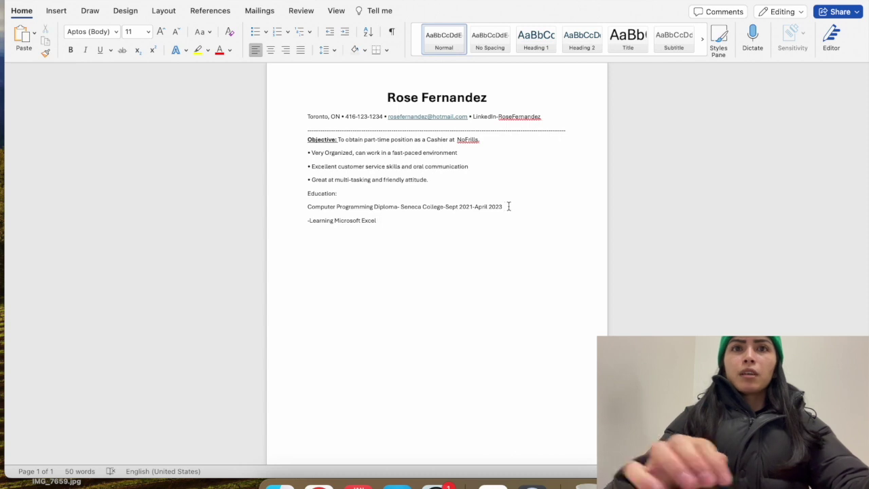
Change the end date from April 2023 to 2022 and 'Learning' to 'Learned'
key("BackSpace")
key("BackSpace")
key("BackSpace")
key("BackSpace")
key("BackSpace")
key("BackSpace")
key("BackSpace")
key("BackSpace")
key("BackSpace")
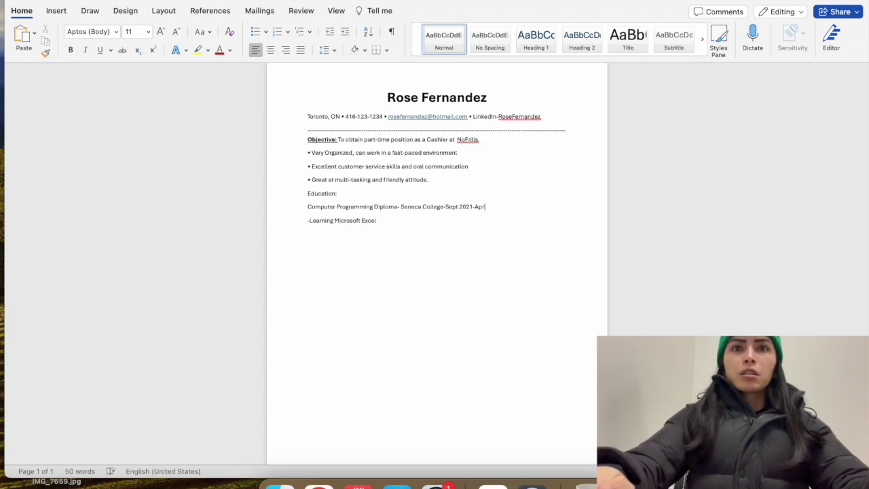
key("BackSpace")
type("2022")
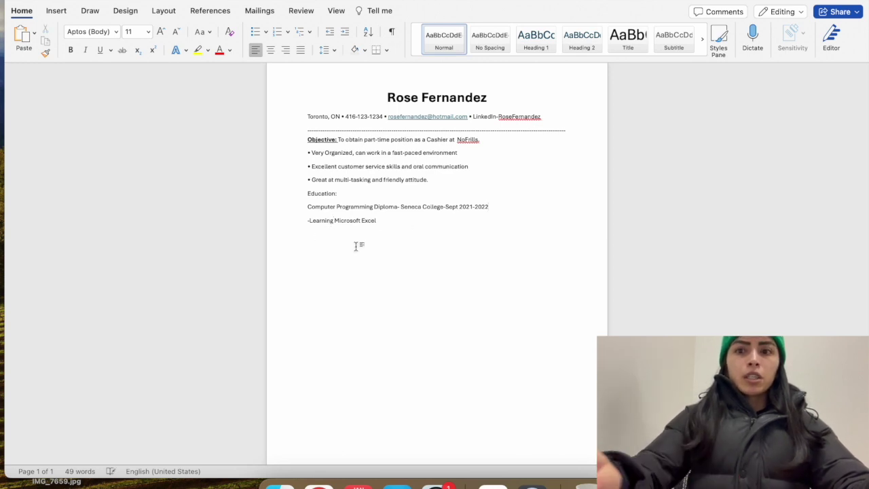
key("BackSpace")
key("BackSpace")
key("BackSpace")
type("ed")
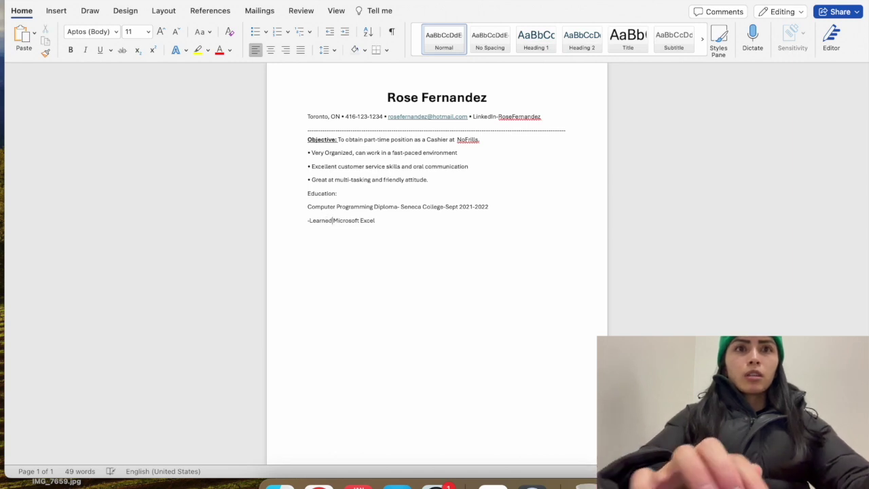
Add the point '-Learned how to make online presentations using Microsoft Teams and Powerpoint'
left_click(379, 225)
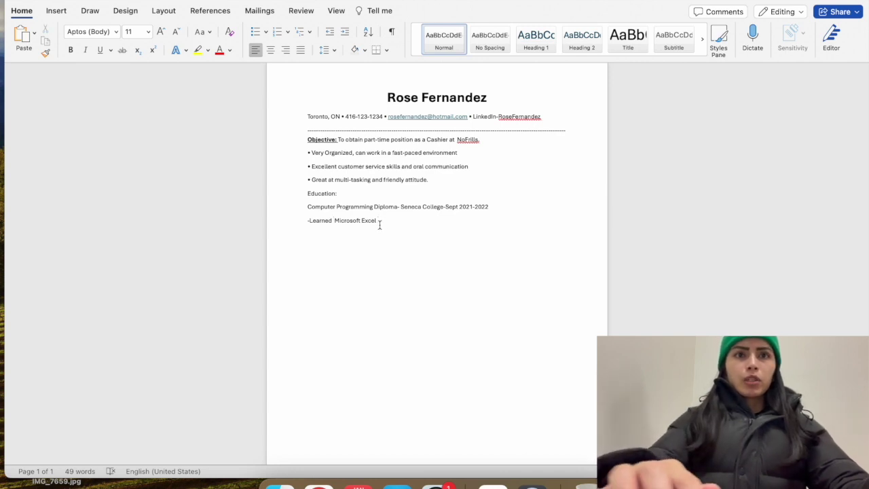
key("Return")
type("-")
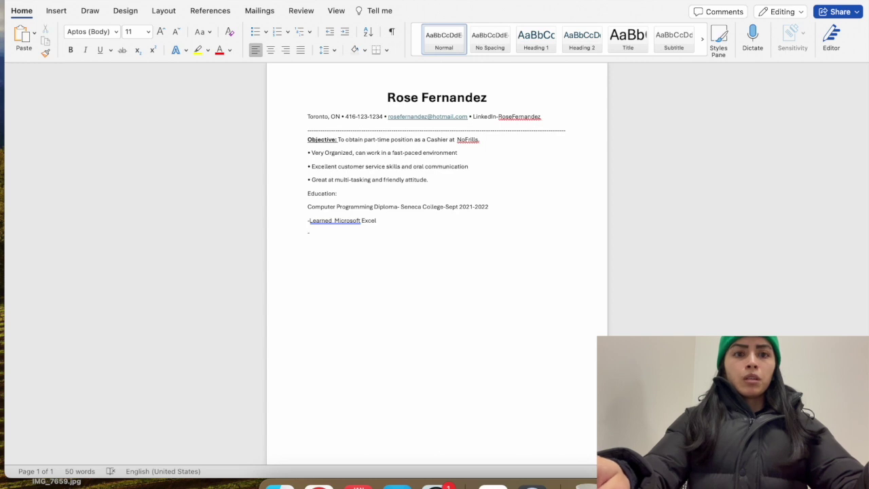
type("Learned")
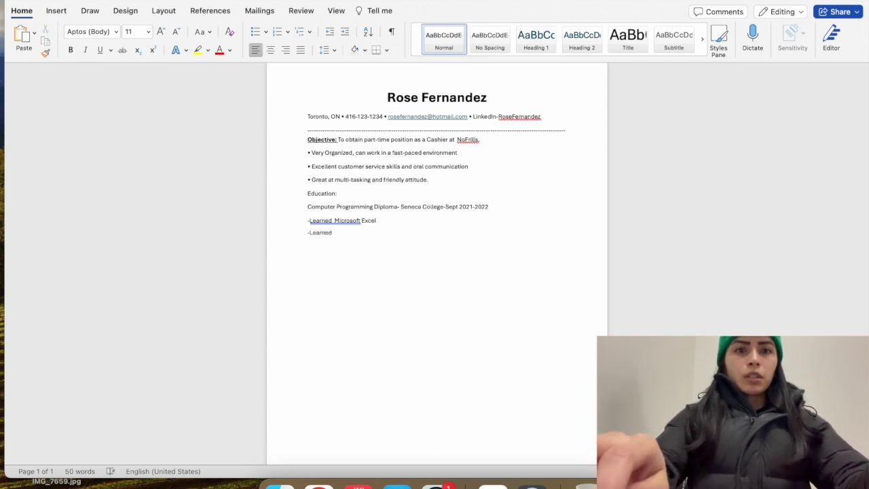
type(" how to ")
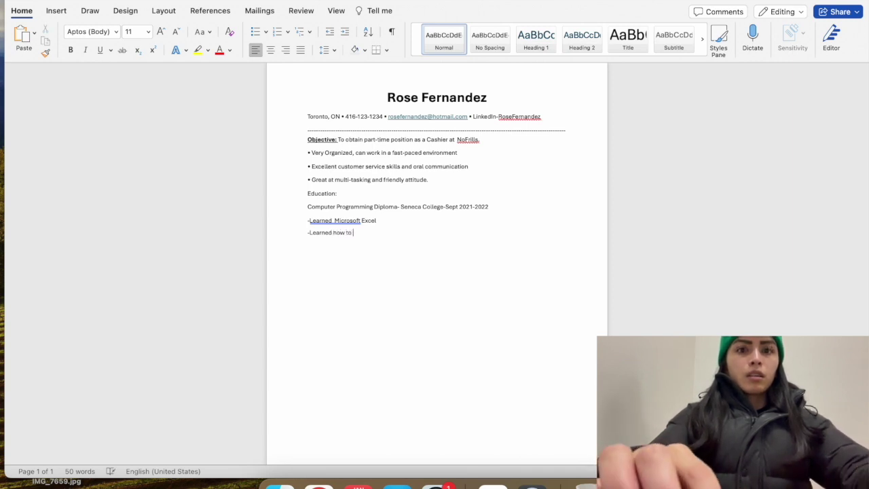
type("make online ")
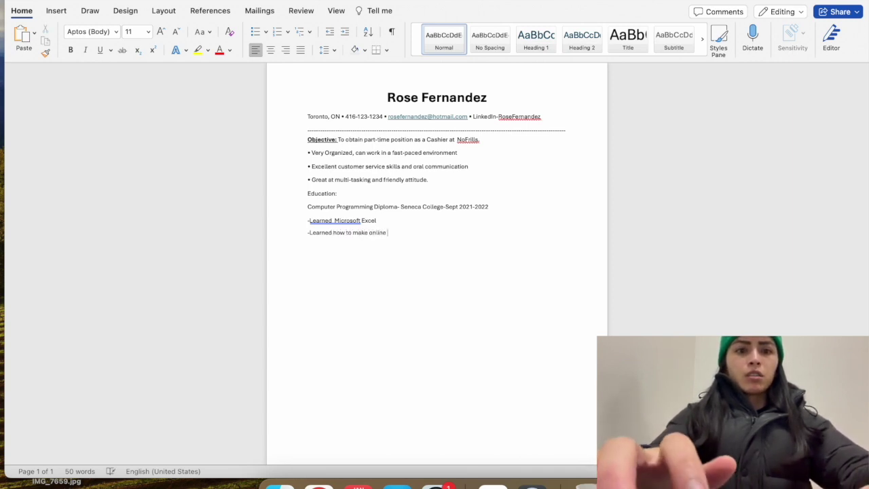
type("presentation")
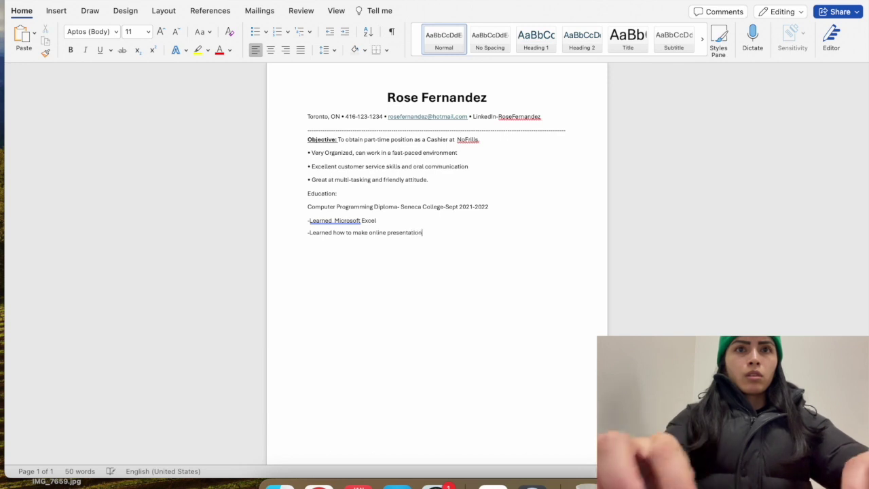
type("s using Mic")
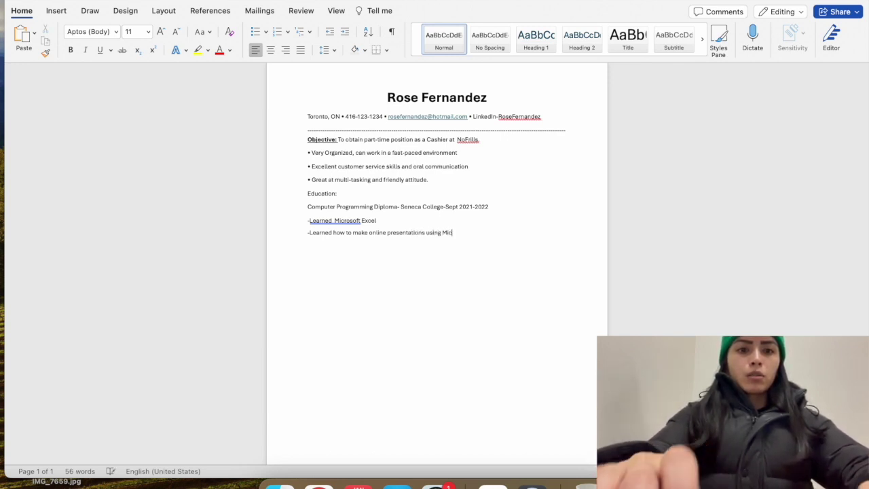
type("rosoft Tea")
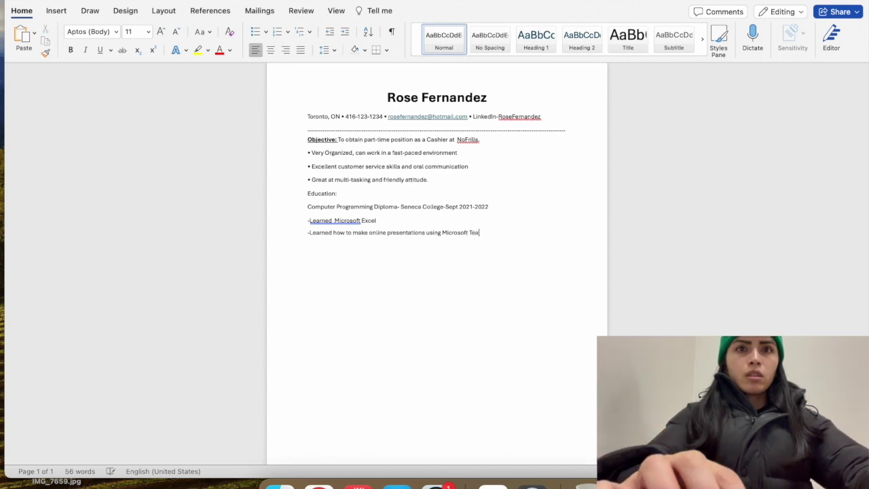
type("ms and Powerpoint")
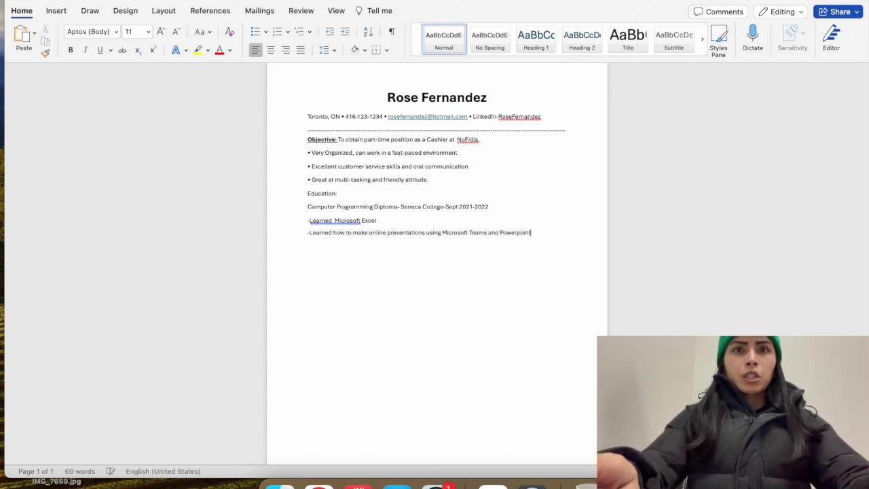
Add the Education point '-Learned how to work in a team setting and lead group projects'
key("Return")
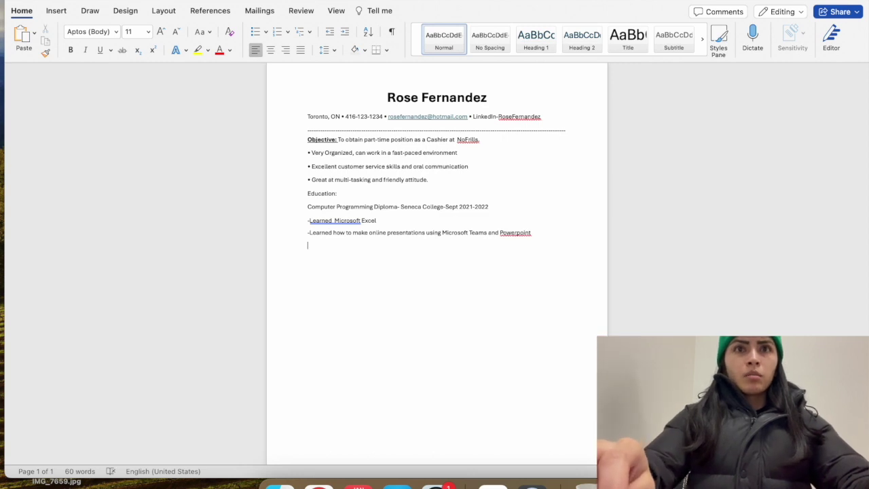
type("-")
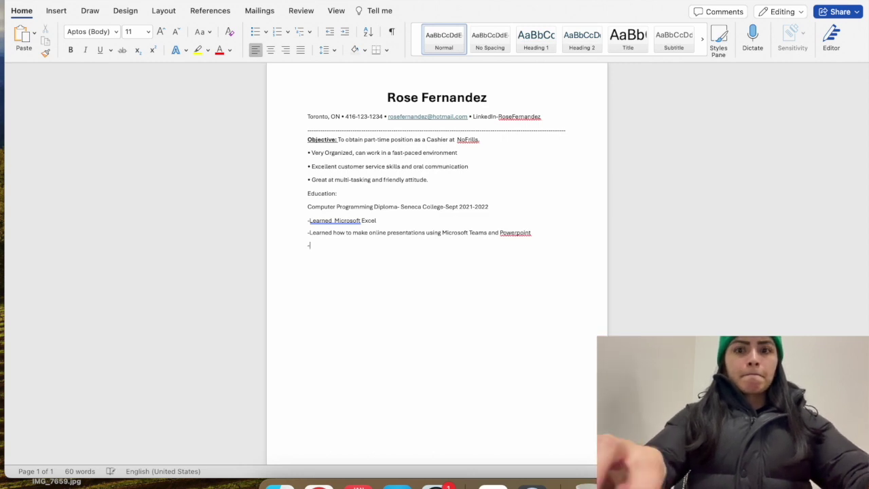
type("Learned")
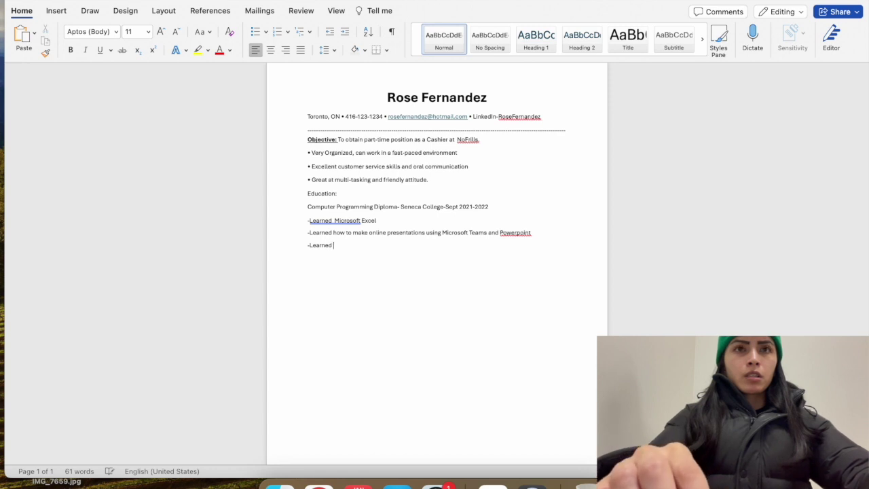
type(" how t")
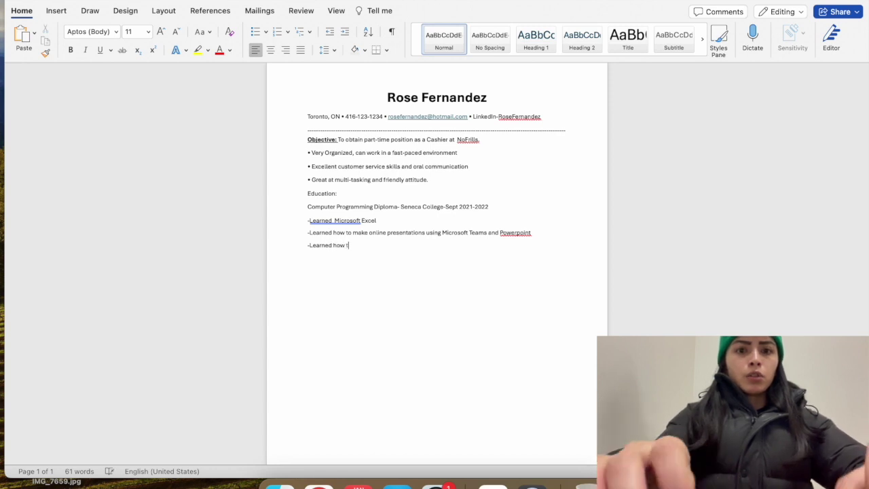
type("o work in a ")
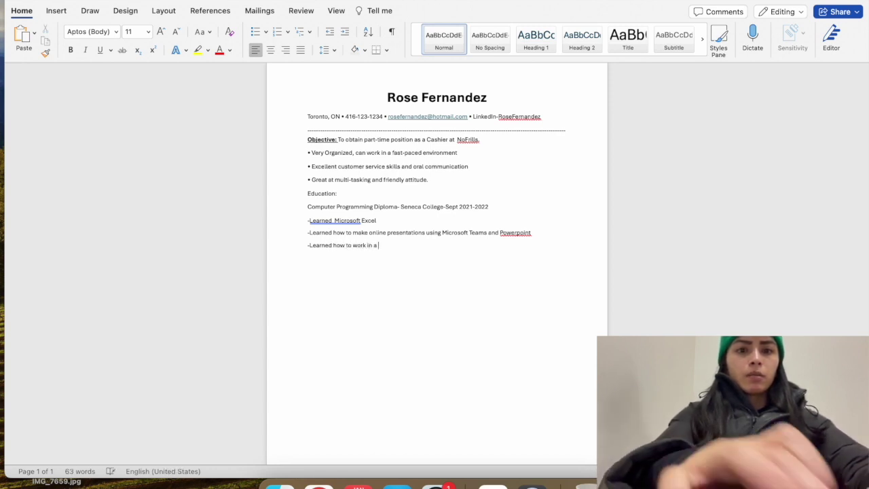
type("team setting")
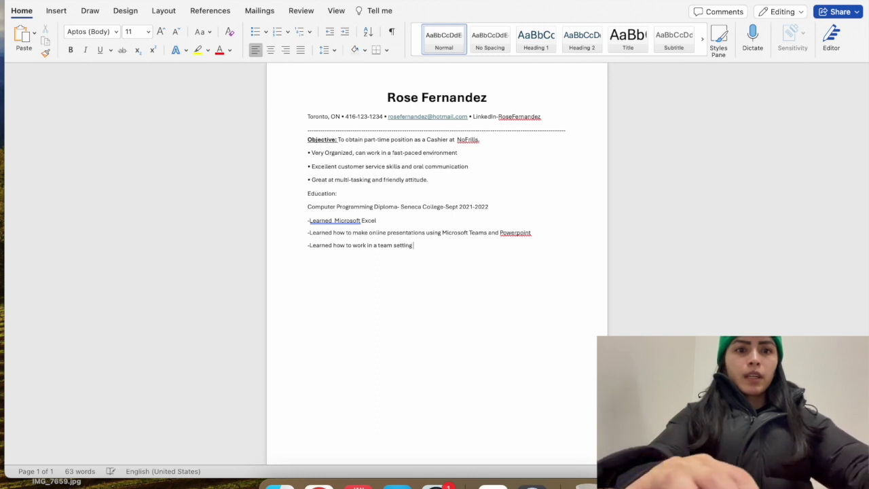
type(" and lead a")
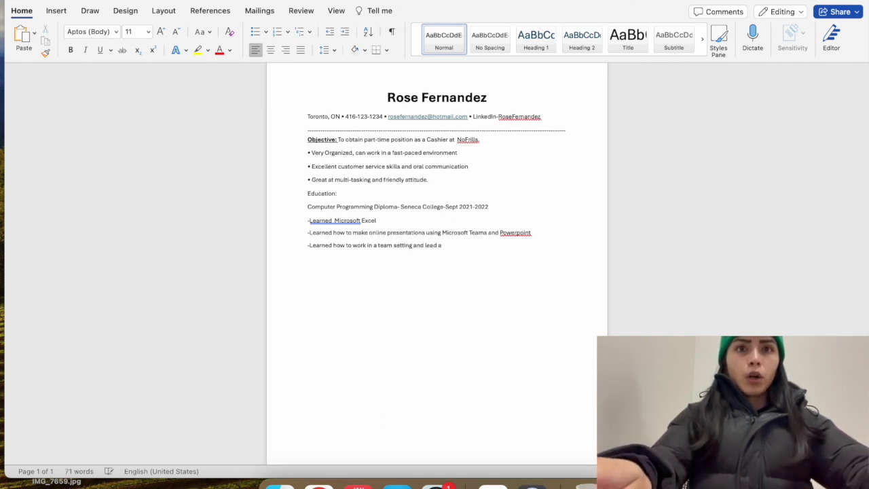
key("BackSpace")
type("group projects")
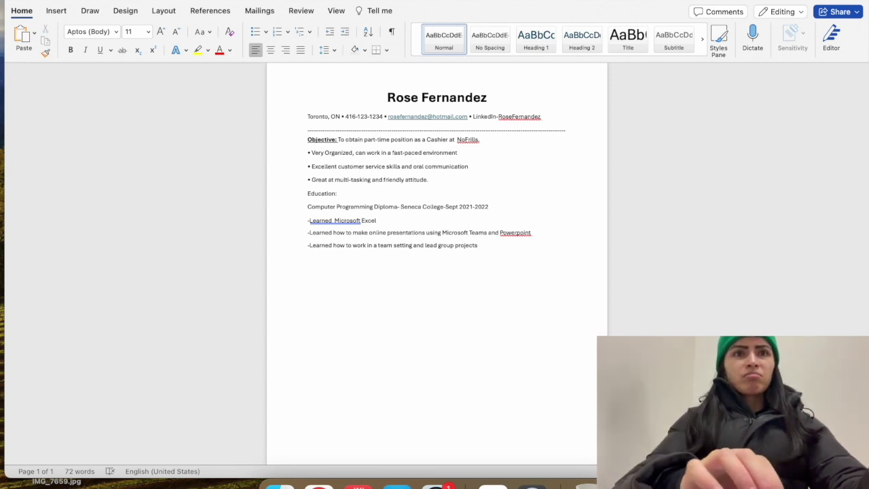
Insert a blank line after the team-setting Education point
scroll(436, 265, "down", 2)
key("Return")
scroll(404, 139, "down", 1)
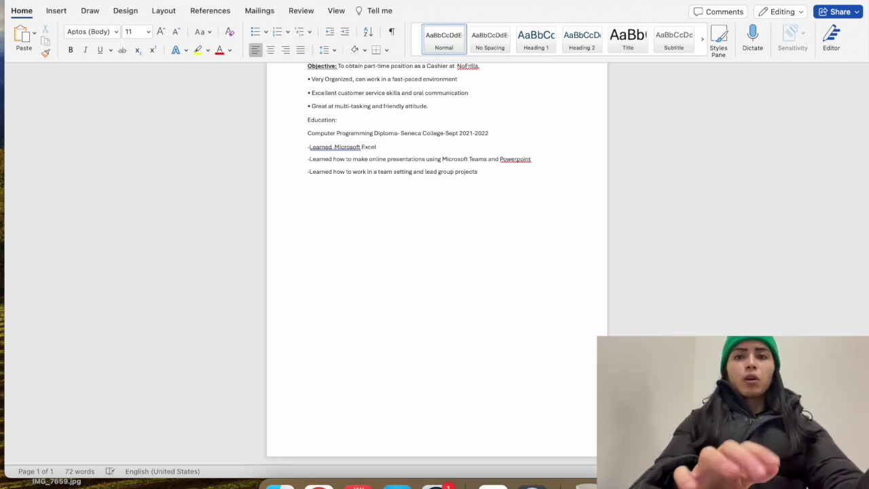
scroll(436, 258, "up", 3)
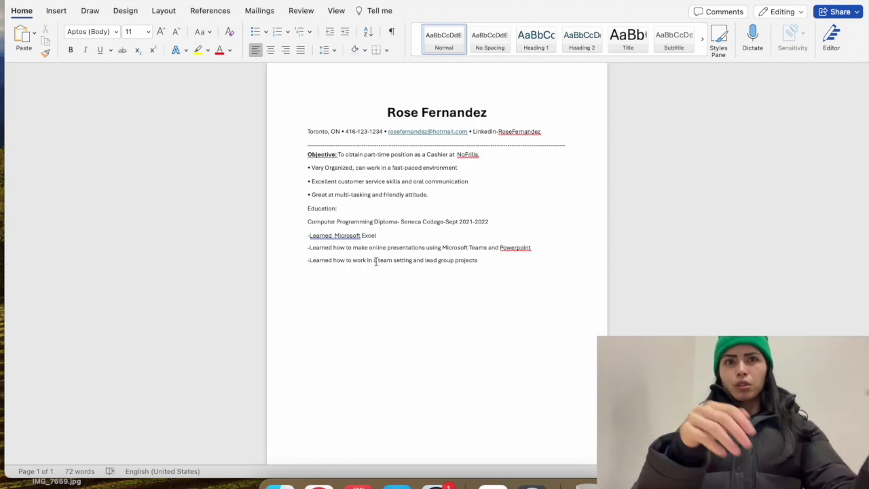
Add a 'Work Experience:' heading on a fresh line below the Education points
left_click(492, 264)
key("Return")
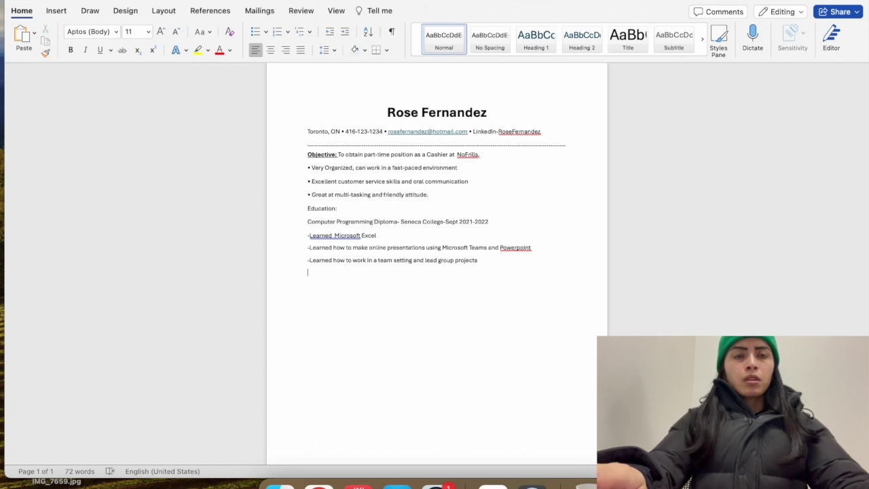
type("Work Experience:")
key("Return")
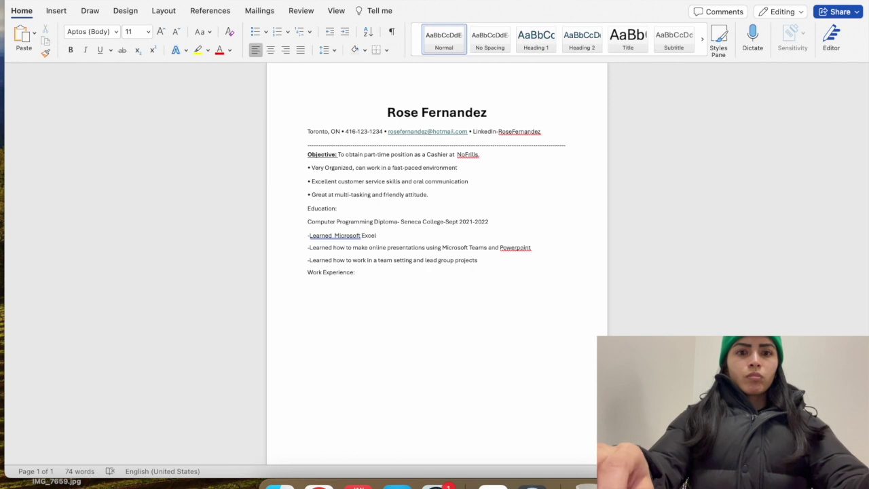
Type the job line 'Cashier- Loblaws Canada' under the heading
type("Loblaw")
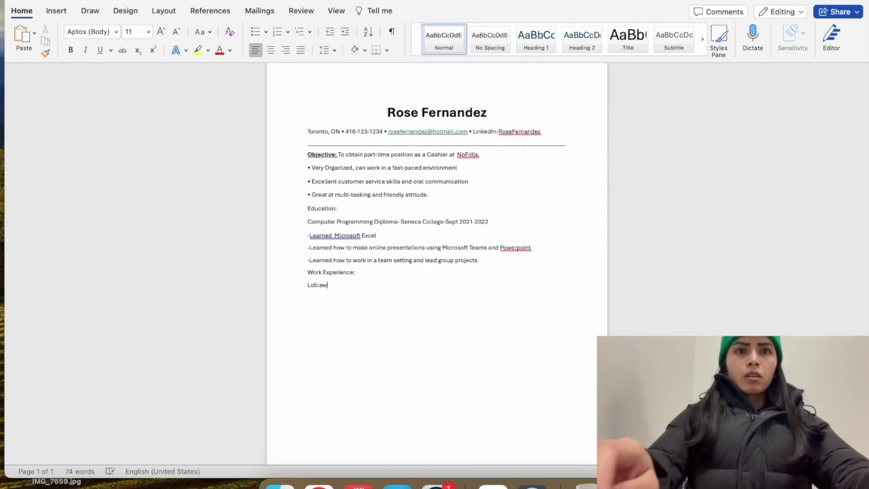
key("BackSpace")
key("BackSpace")
key("BackSpace")
key("BackSpace")
key("BackSpace")
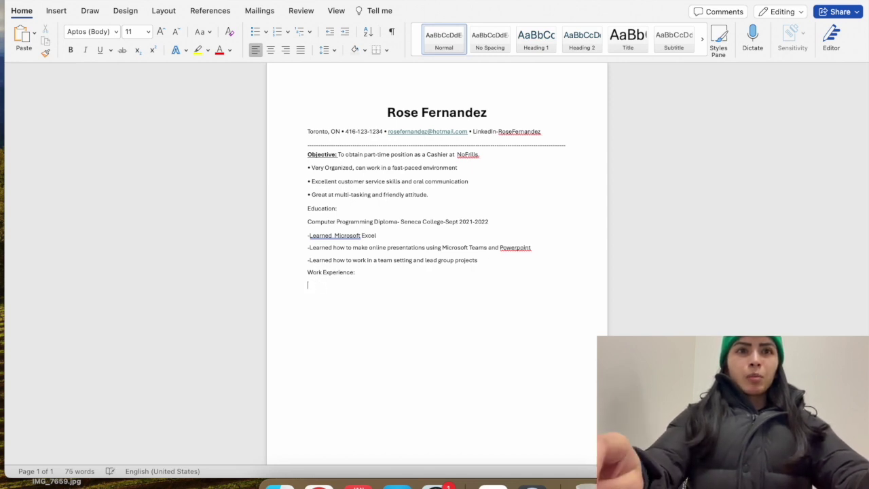
type("Cashier a")
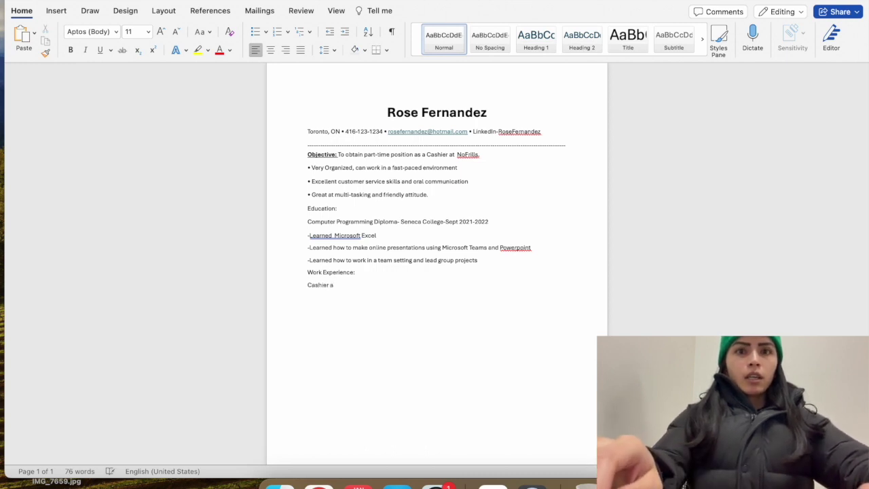
key("BackSpace")
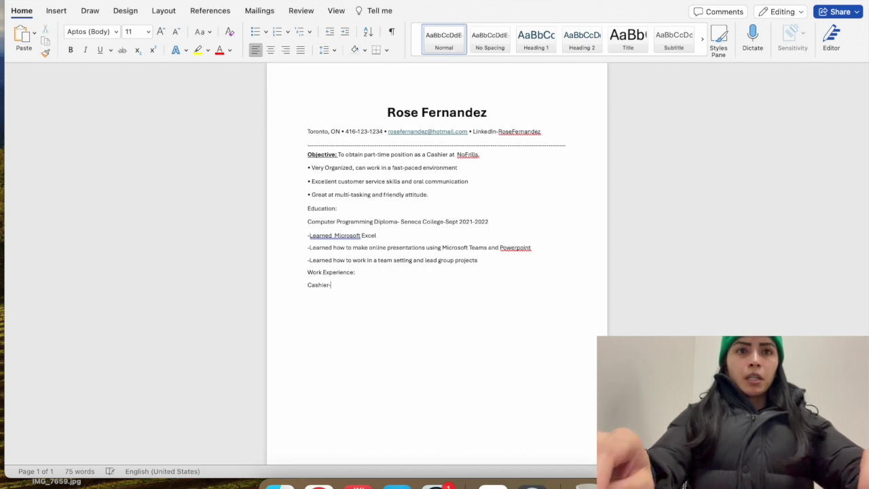
type("- Loblaws C")
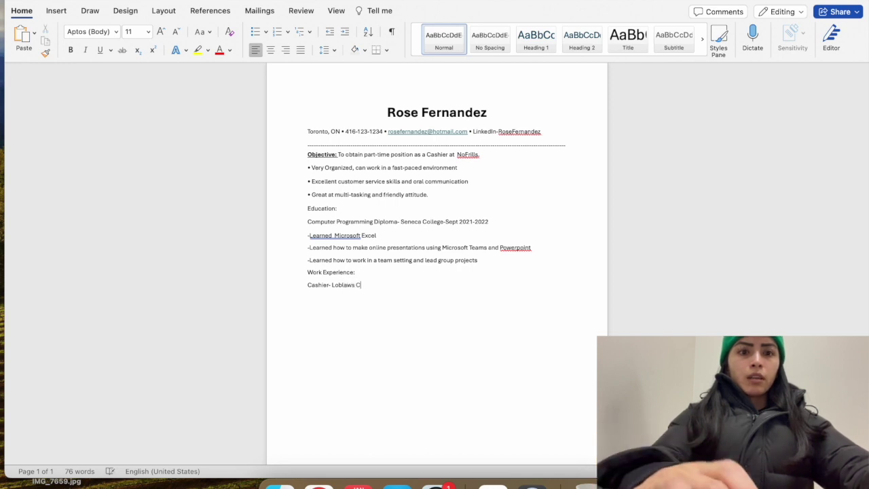
type("anada")
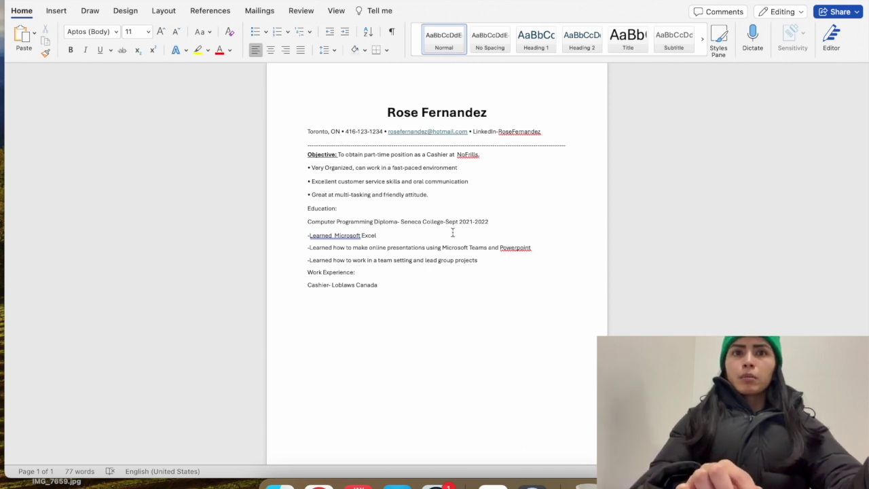
Insert 'Dec' before the 2022 end date, append '- July 2021-August 2021' to the Cashier line, and start a dash line
left_click(475, 222)
type("Dec")
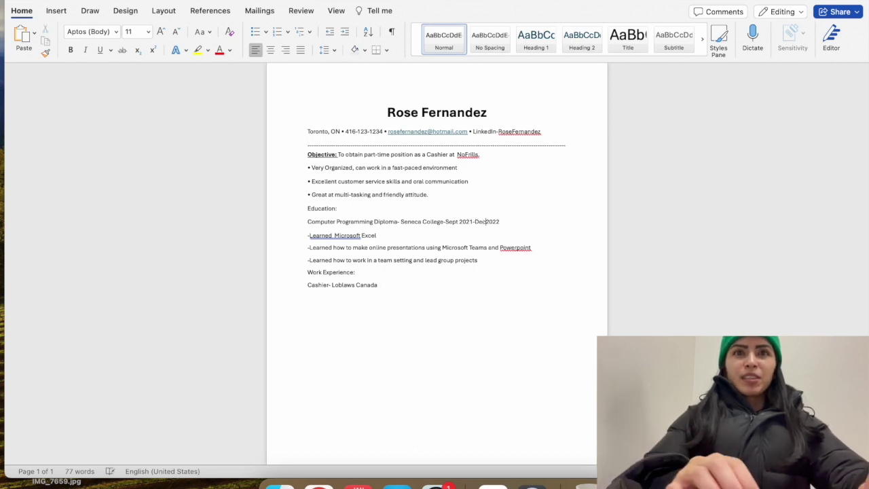
left_click(384, 286)
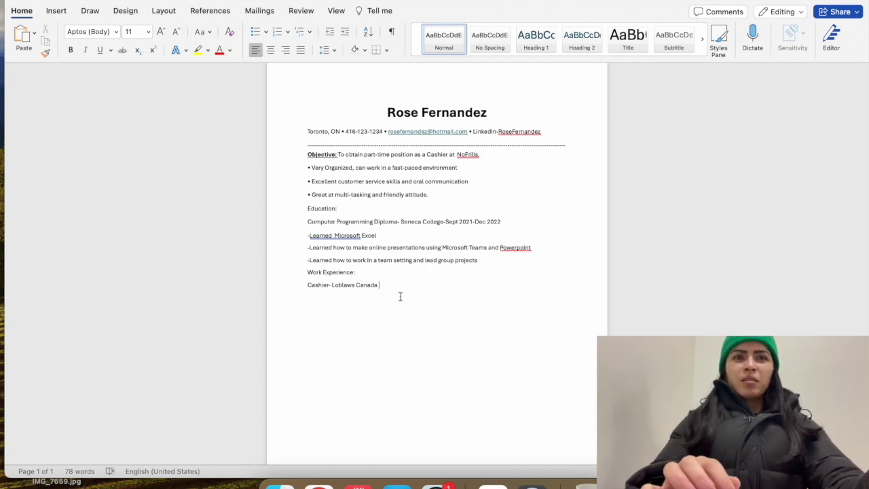
type("-")
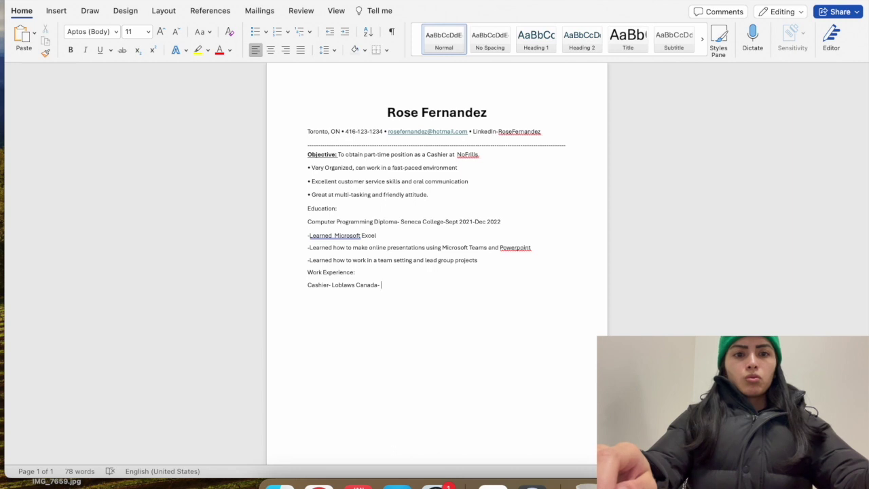
type("July 2021")
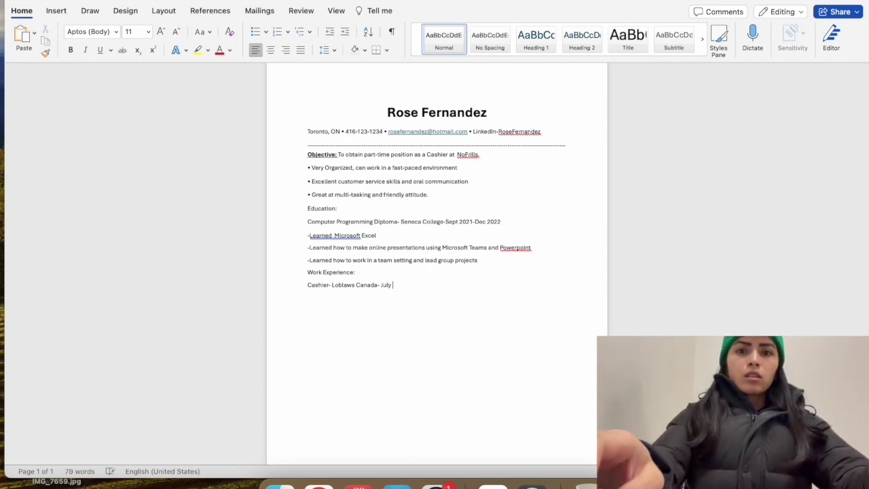
type("-")
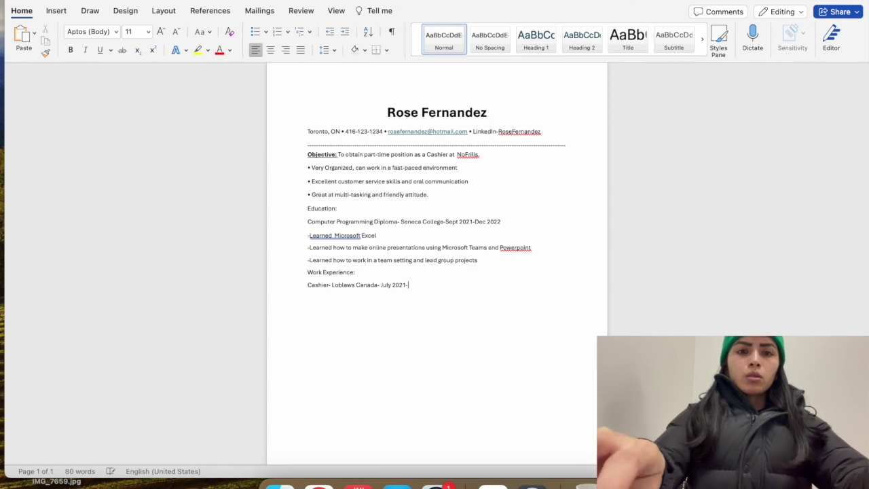
type("August 2021")
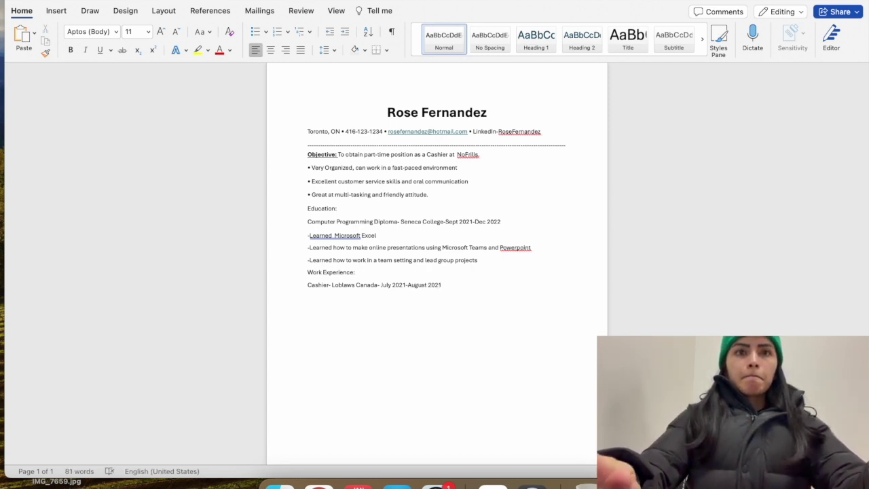
key("Return")
type("-")
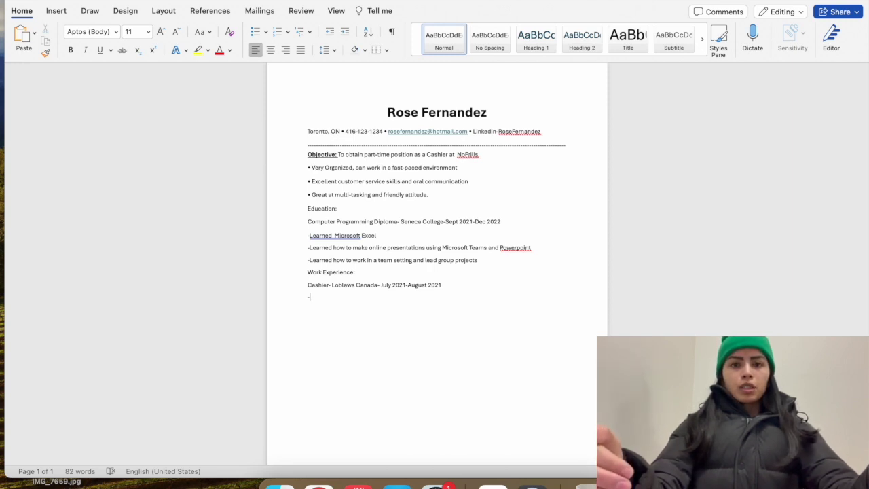
Undo the auto-bullet and add duties 'Welcomed customers to store and answered questions they had' and 'Scanned grocery items and bagged them for customers'
key("BackSpace")
key("BackSpace")
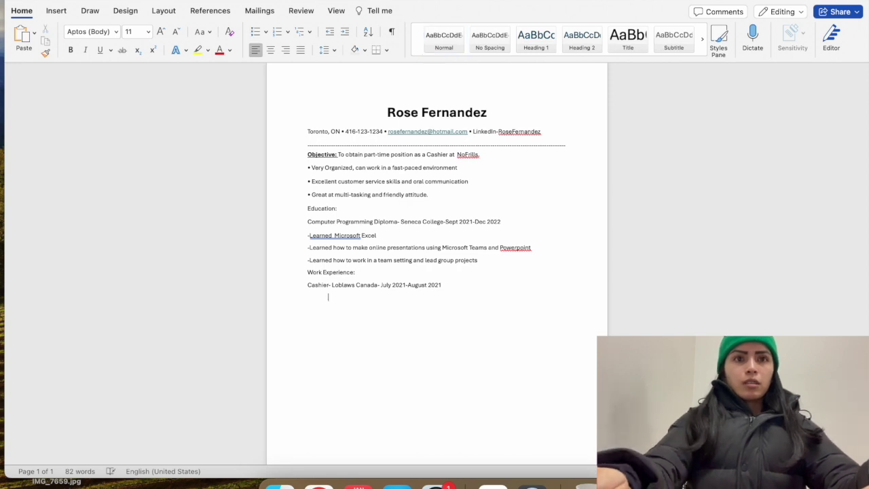
type("-")
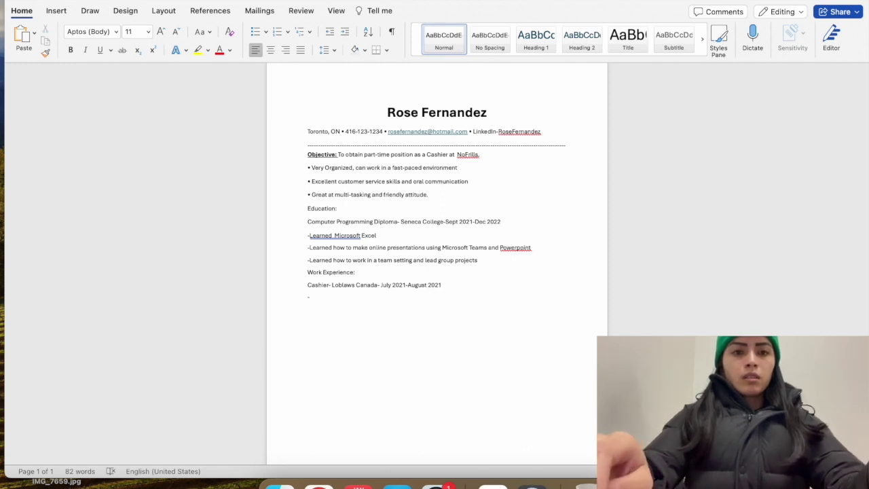
type("Welcomed")
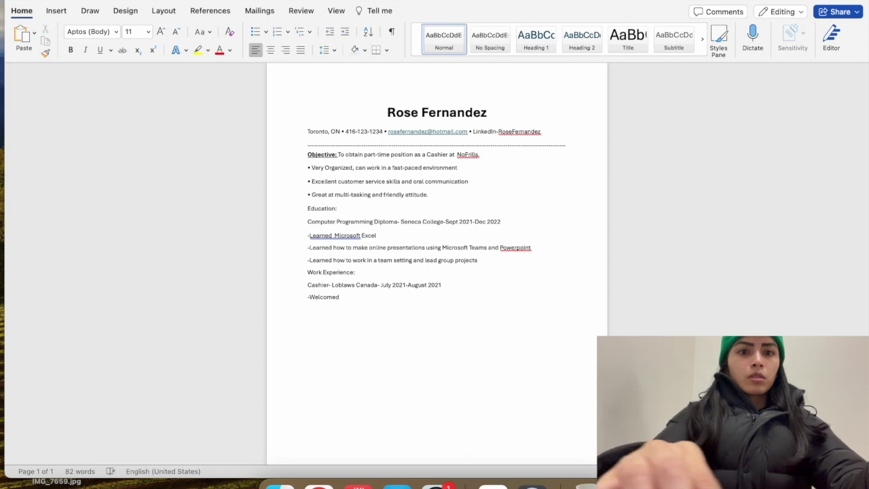
type("customers")
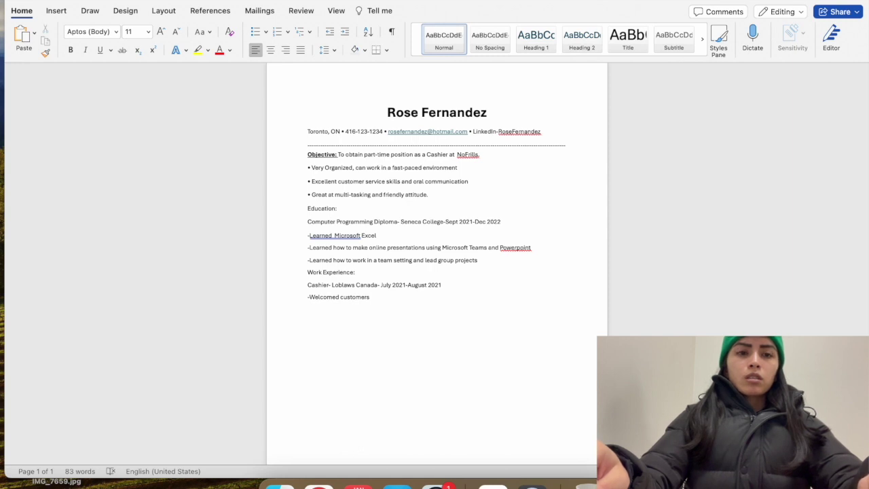
type("to ")
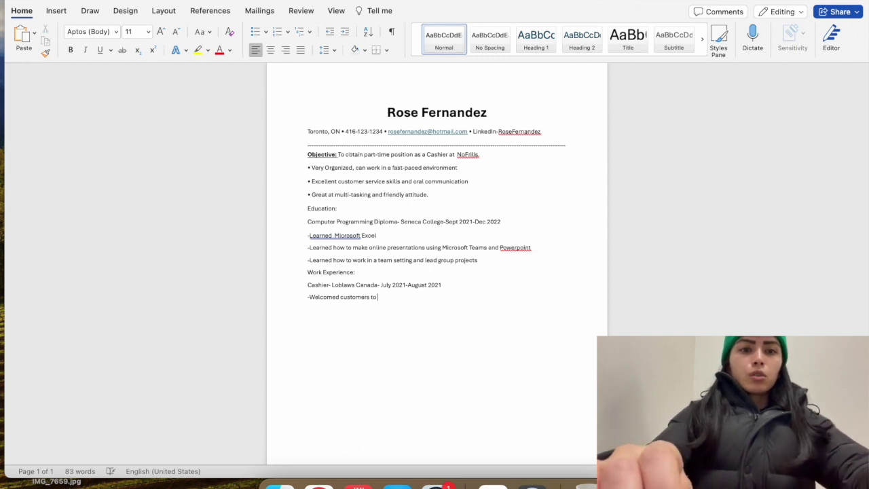
type("store and answered ")
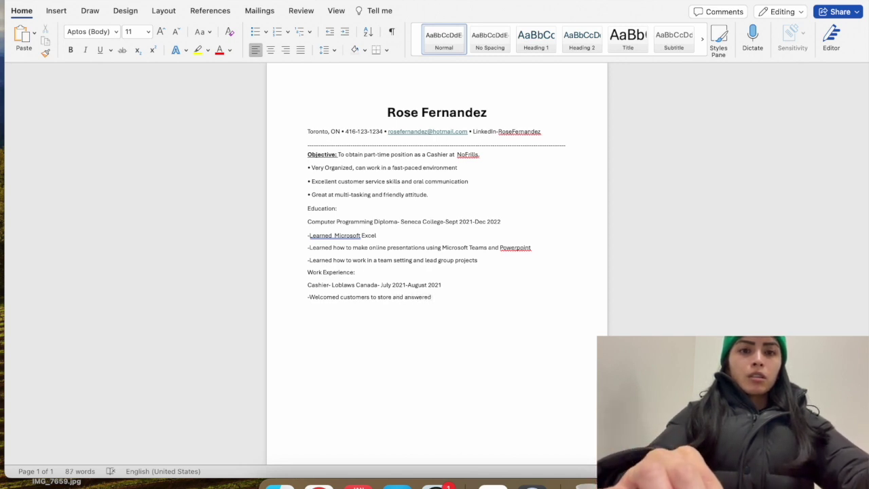
type("quest")
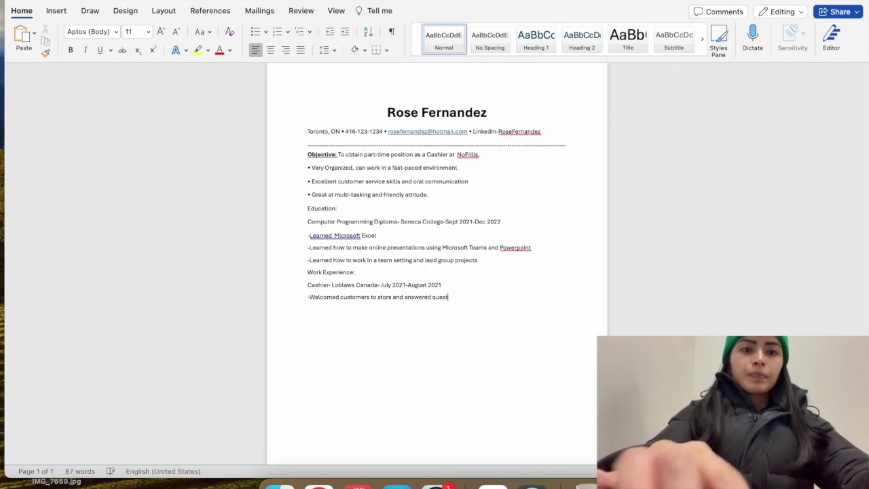
type("ions they had")
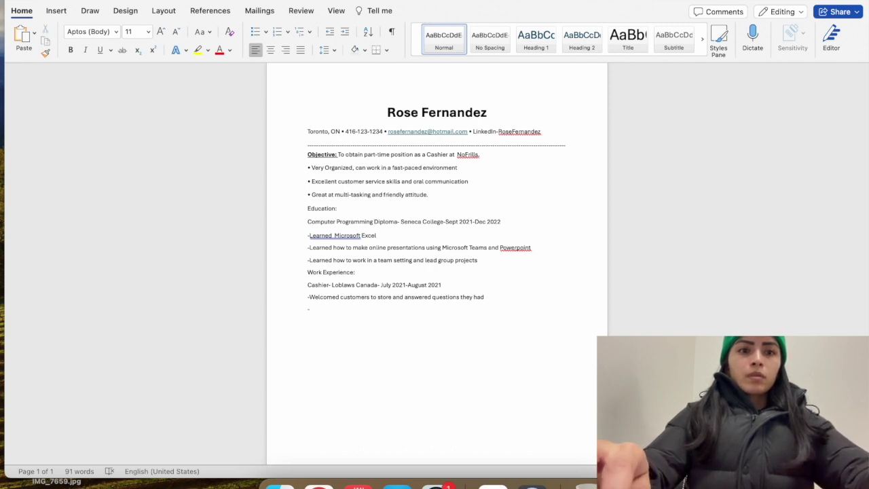
type("Scanned")
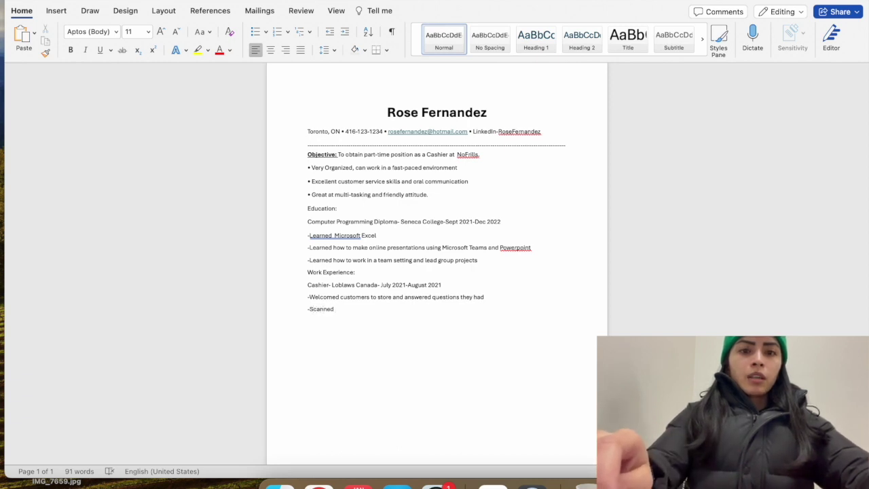
type(" g")
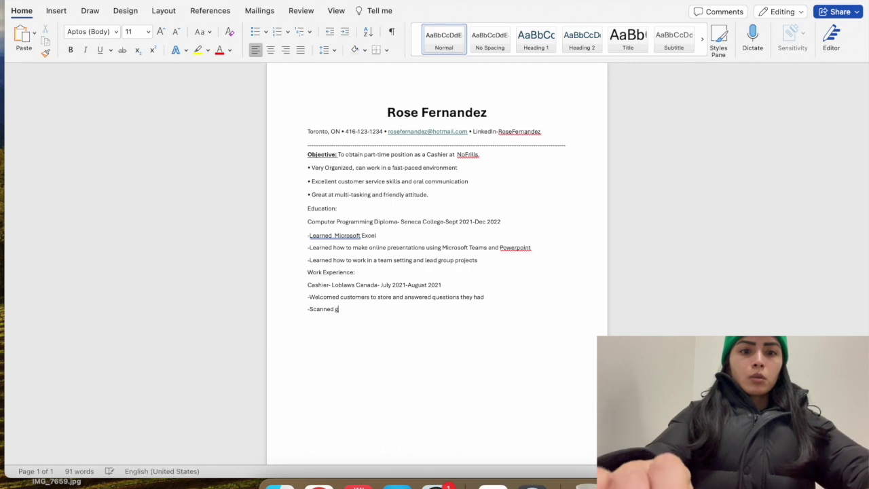
type("rocery items ")
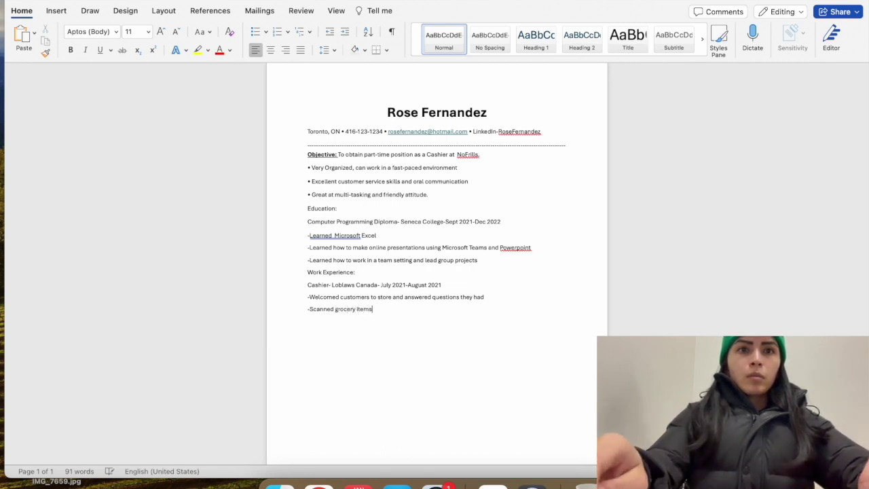
type("and bagge")
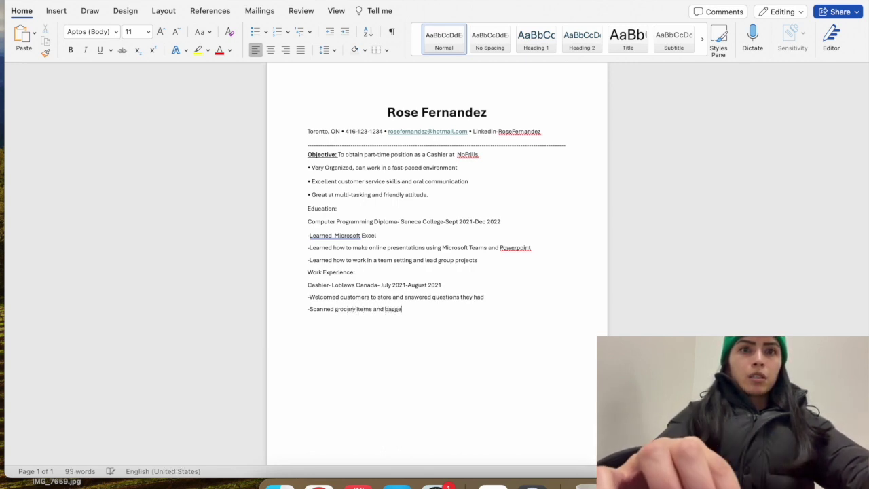
type("d them for cust")
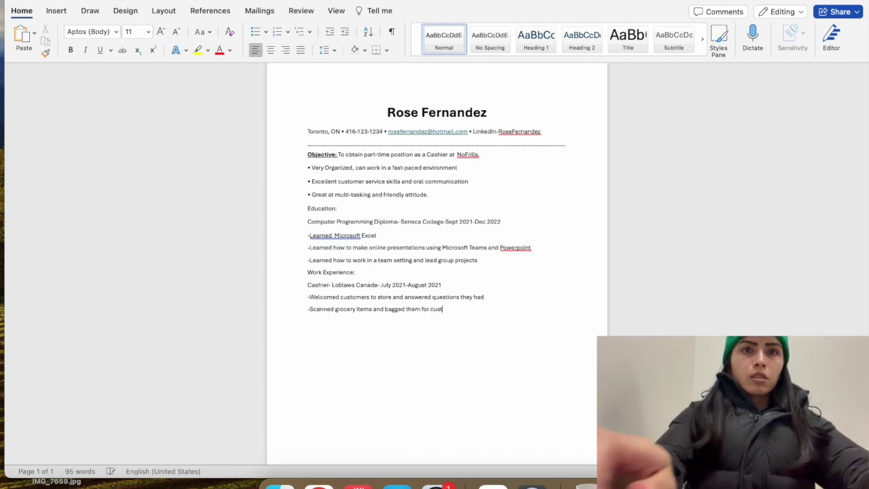
key("BackSpace")
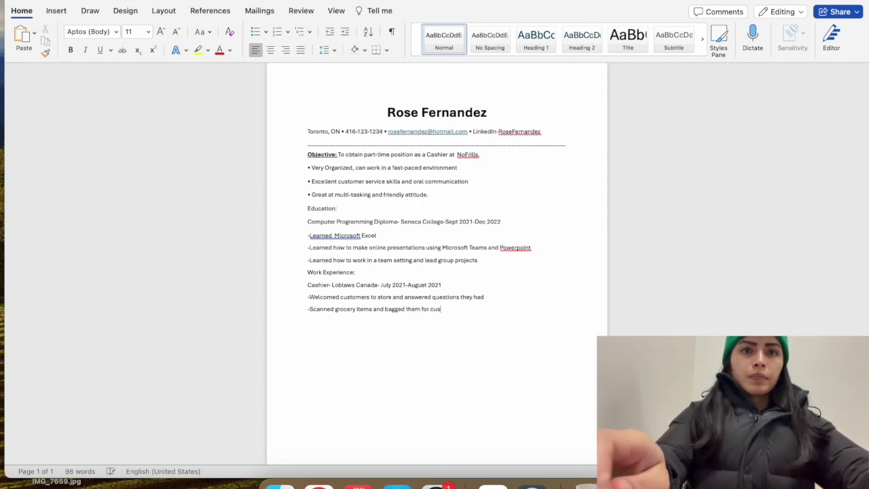
Finish 'customers' and add the duty '-Took payments and closed cash and credit machines'
type("tomers")
key("Return")
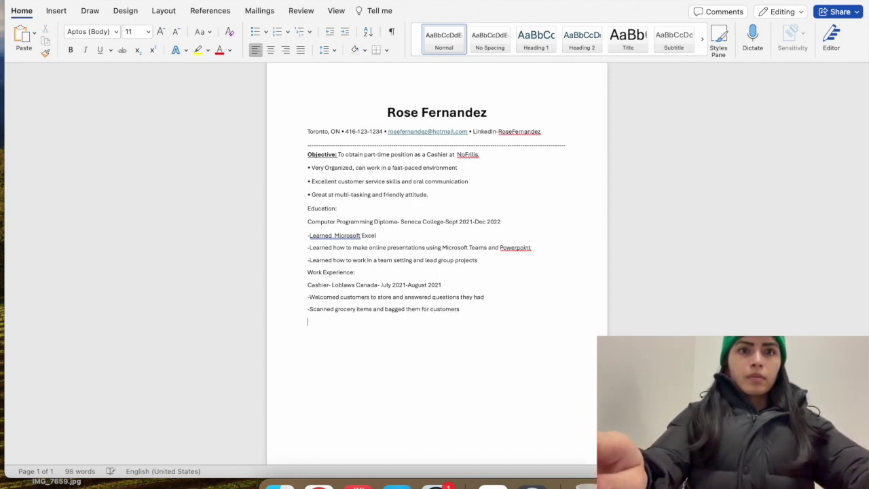
type("-")
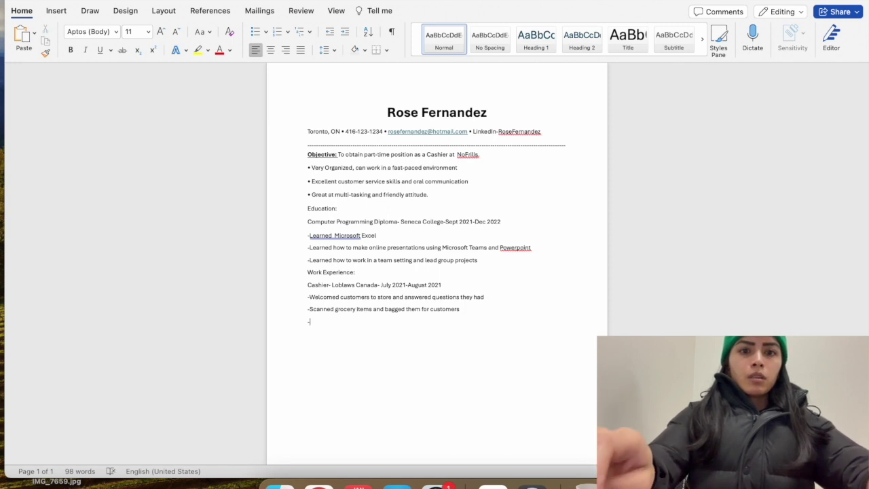
type("Took payments and")
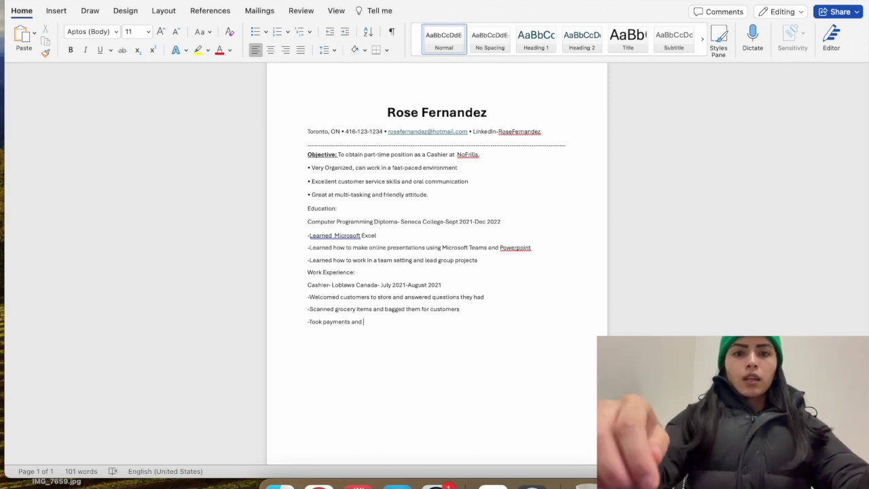
type("close")
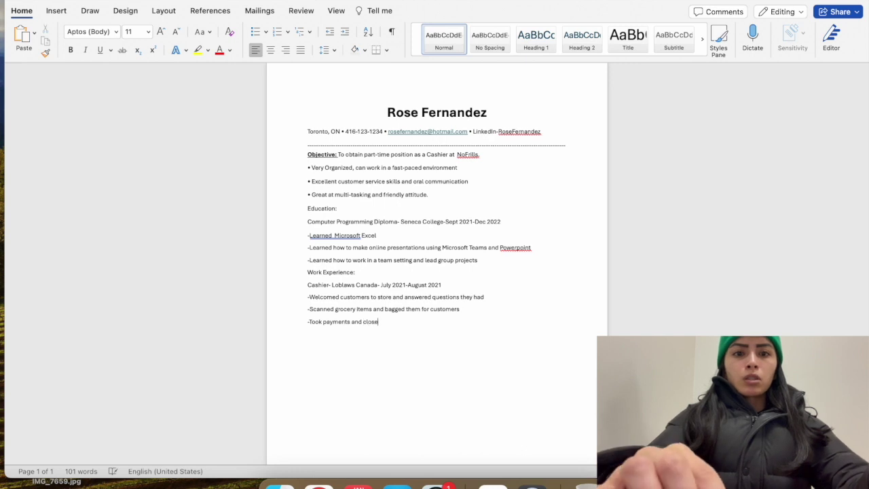
type("d cash,")
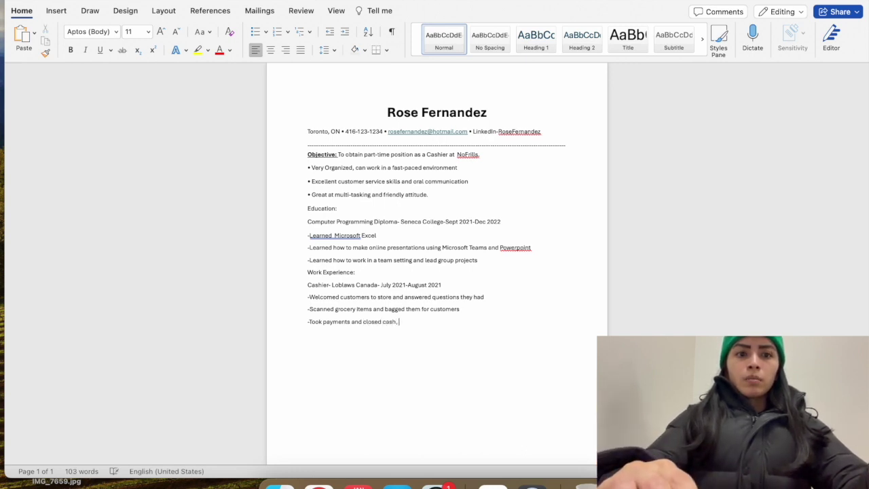
key("BackSpace")
type("and credit machines")
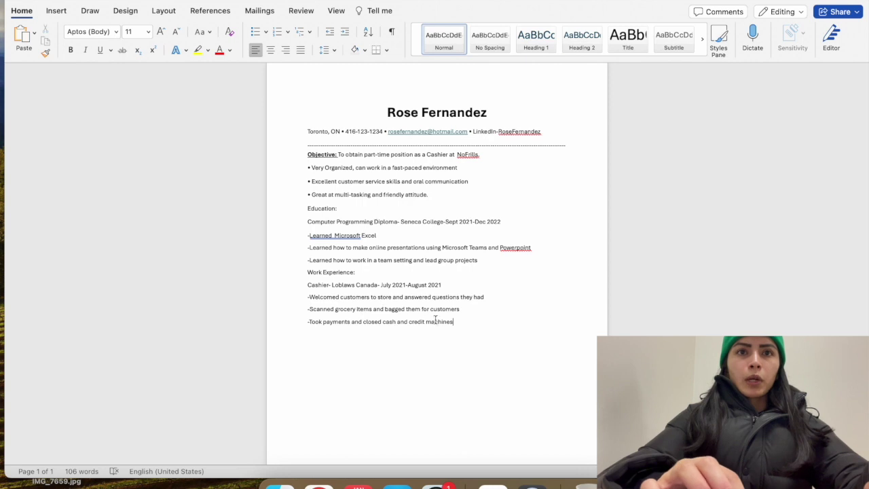
Insert 'card' so the duty ends 'credit card machines'
left_click(425, 321)
type("card")
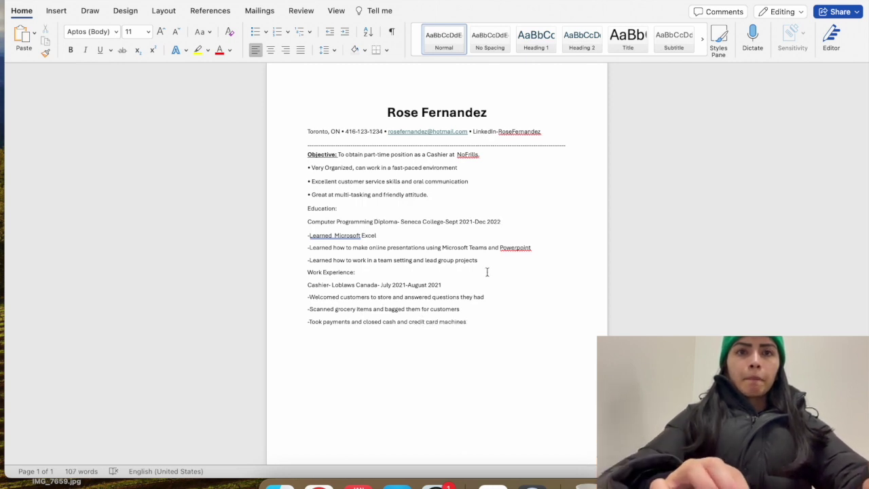
left_click(479, 323)
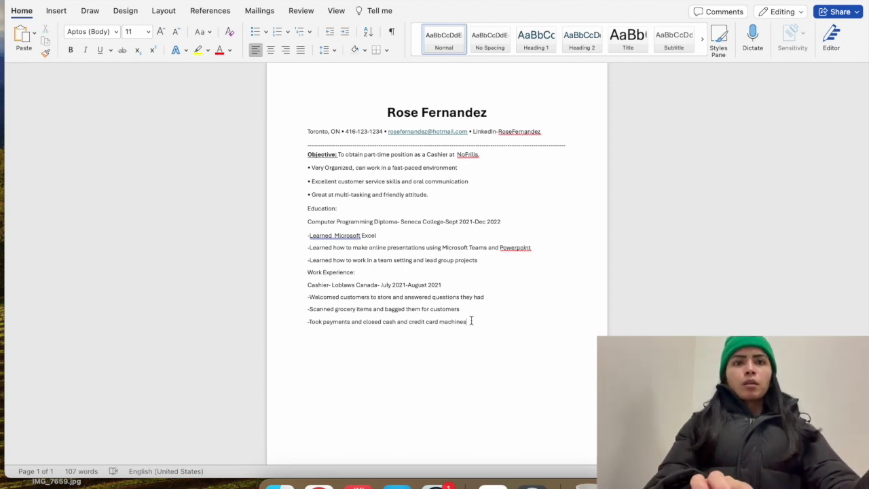
scroll(340, 304, "down", 3)
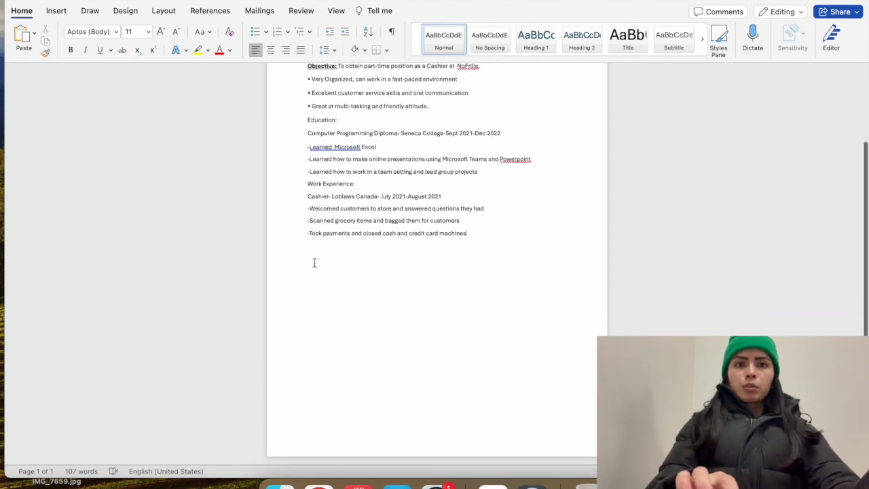
scroll(355, 322, "up", 3)
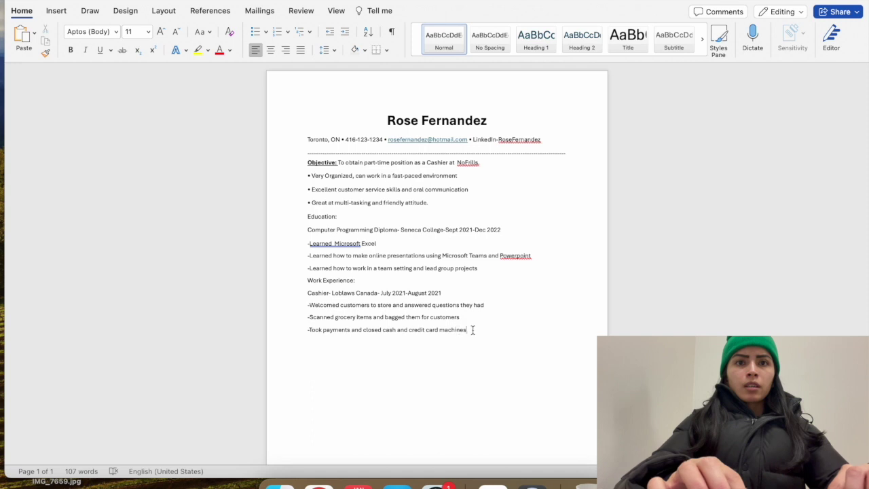
Copy the Cashier entry with its three duties and paste it twice beneath itself
left_click_drag(471, 329, 307, 291)
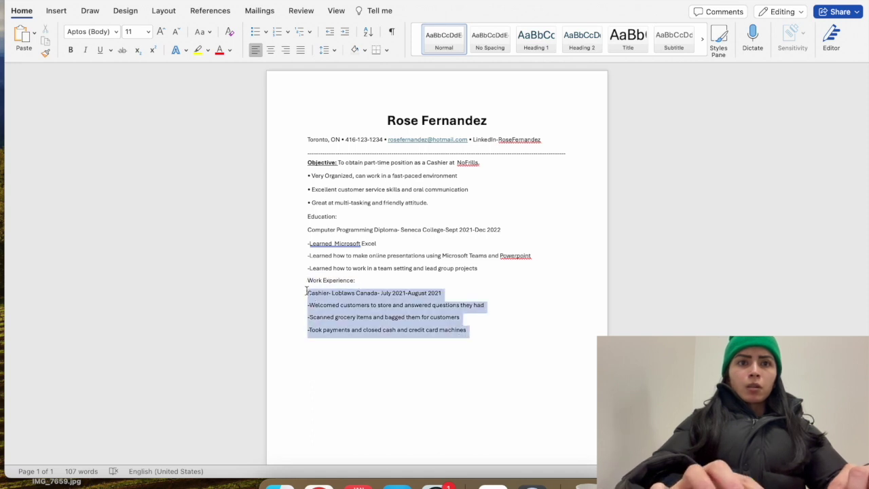
right_click(325, 304)
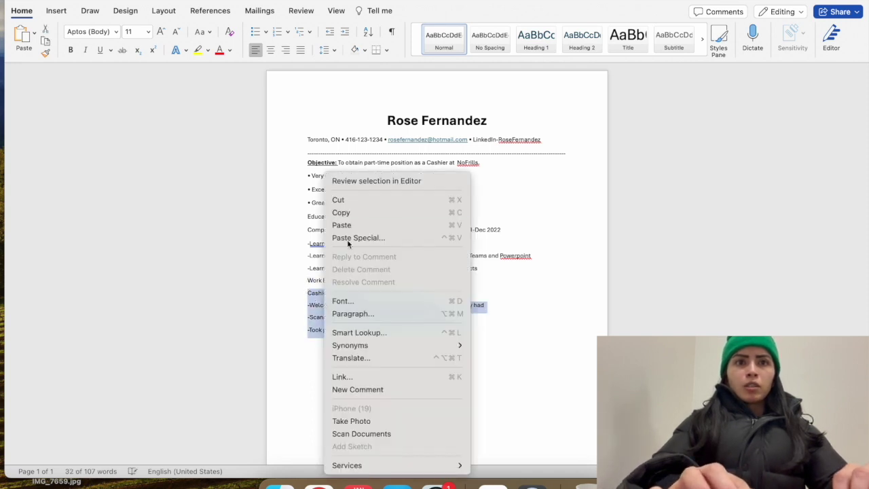
left_click(360, 215)
left_click(474, 329)
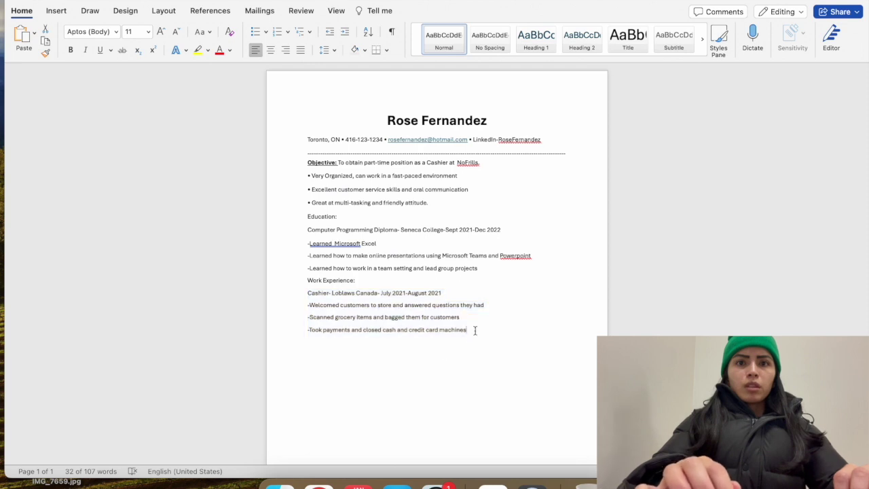
key("Return")
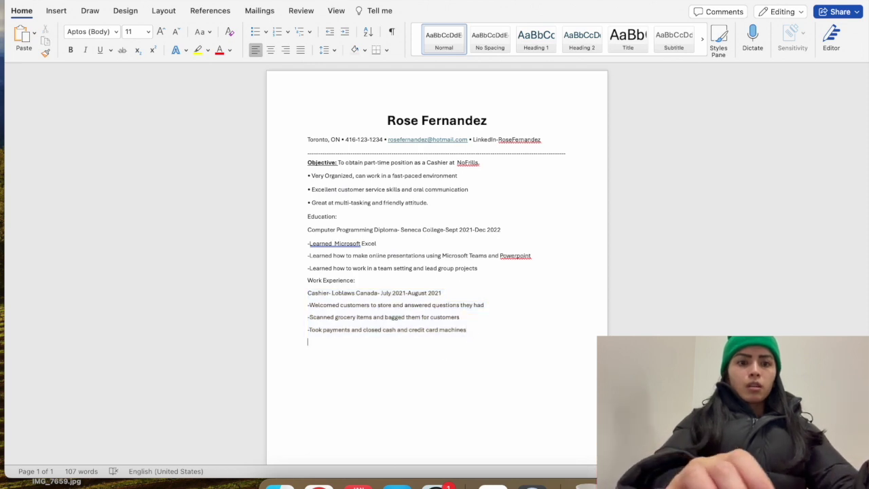
key("super+v")
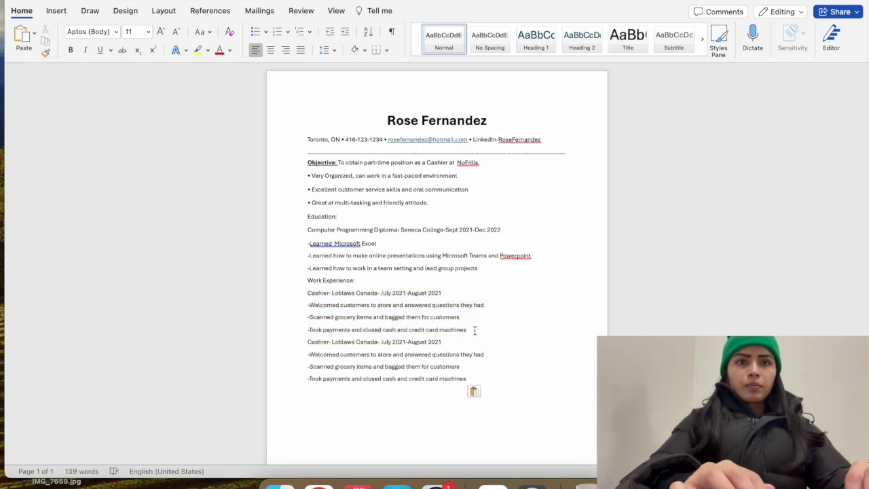
scroll(475, 330, "down", 2)
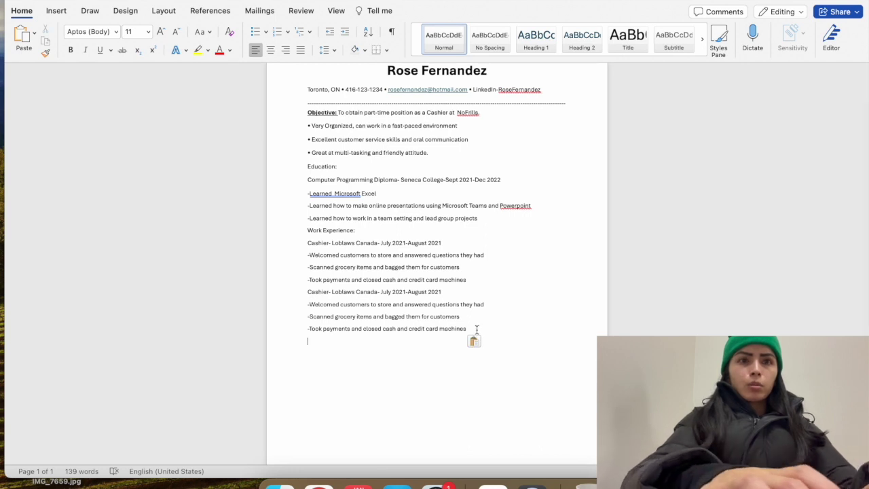
key("super+v")
scroll(475, 330, "up", 2)
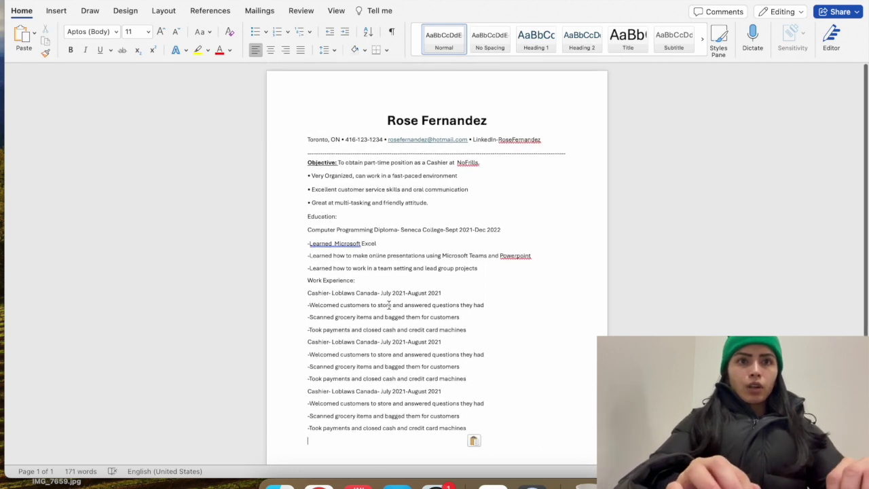
left_click_drag(484, 268, 298, 237)
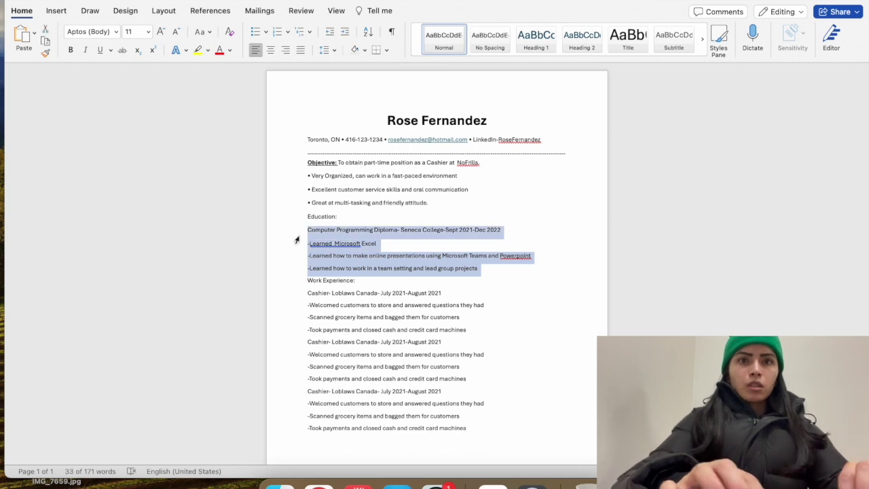
Paste the Computer Programming Diploma entry twice more below the original Education entry
left_click(504, 270)
key("Return")
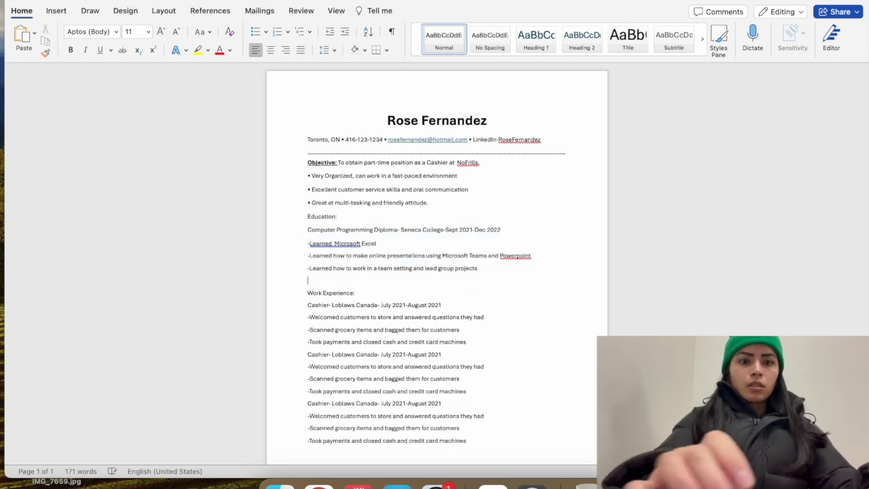
key("super+v")
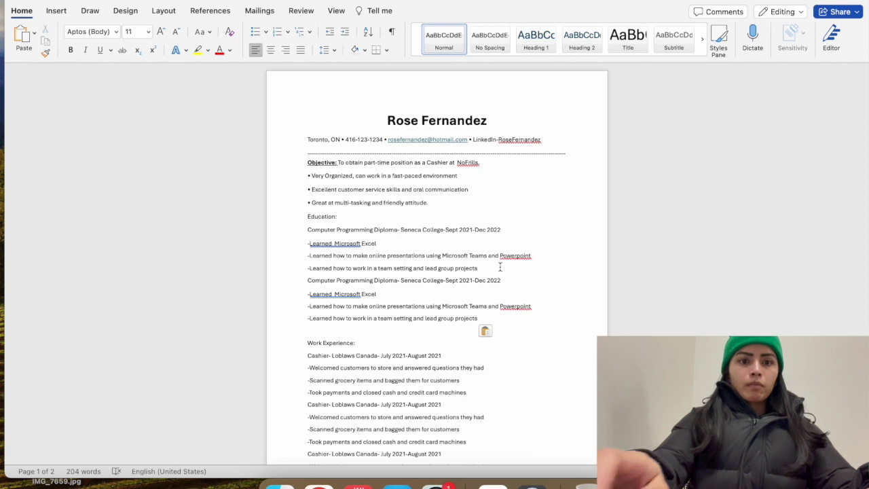
key("super+v")
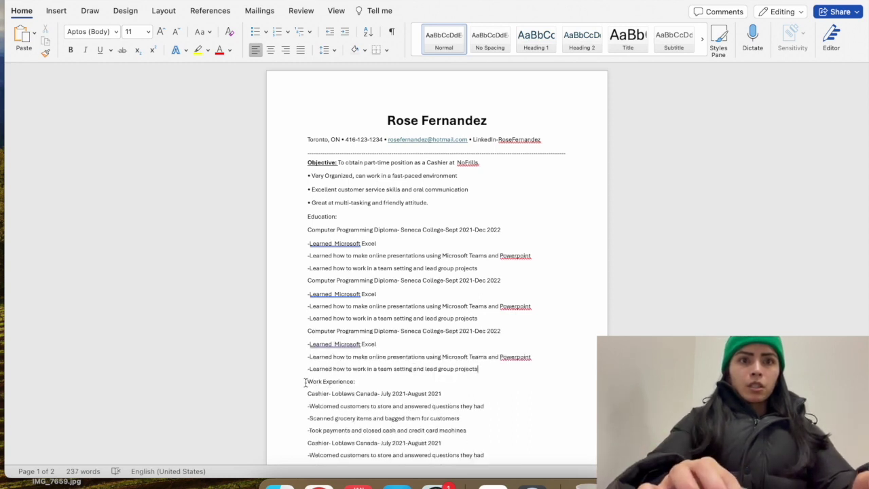
Insert blank lines above the Work Experience and Education headings
left_click(307, 381)
key("Return")
scroll(293, 323, "down", 1)
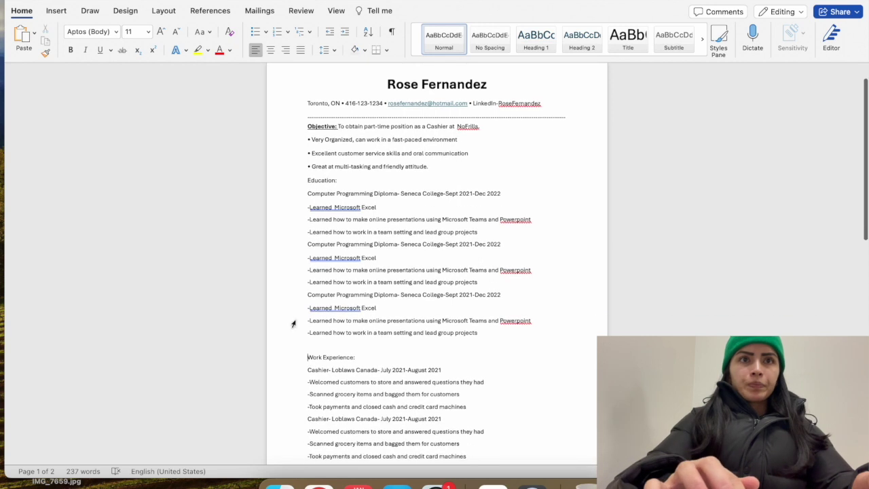
left_click(306, 180)
key("Return")
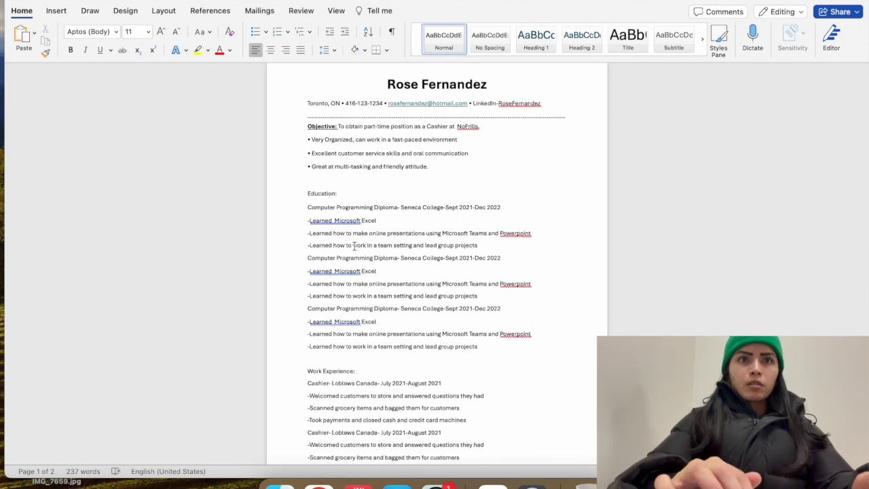
scroll(354, 246, "down", 2)
scroll(353, 246, "down", 2)
scroll(354, 246, "up", 5)
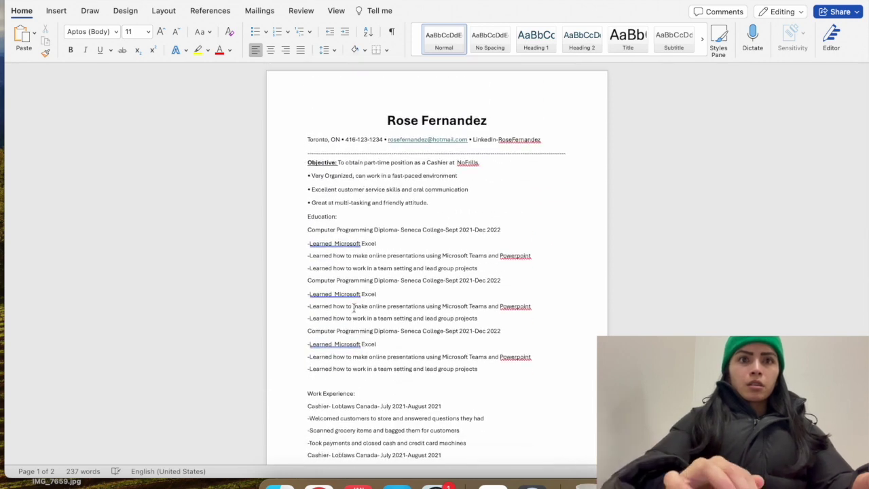
scroll(354, 326, "down", 5)
scroll(355, 330, "down", 2)
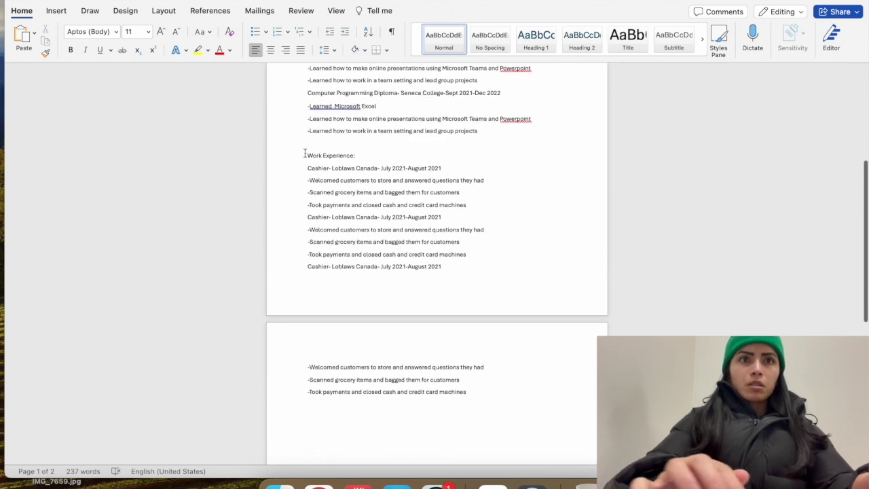
Remove the extra blank line above the Work Experience heading
left_click(305, 155)
key("BackSpace")
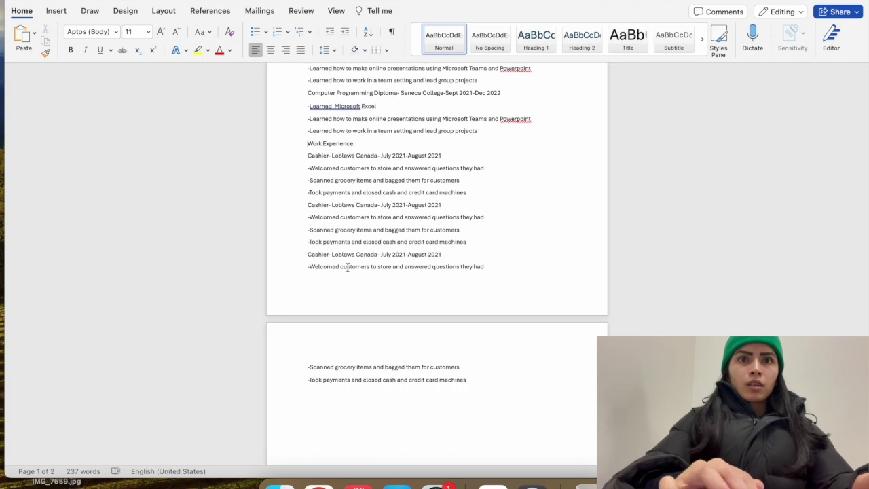
scroll(347, 266, "down", 3)
scroll(347, 266, "up", 10)
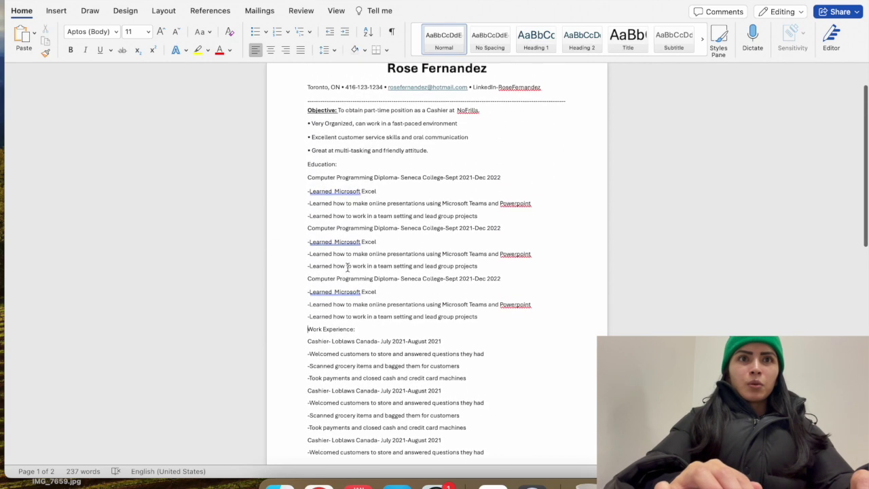
scroll(347, 267, "down", 1)
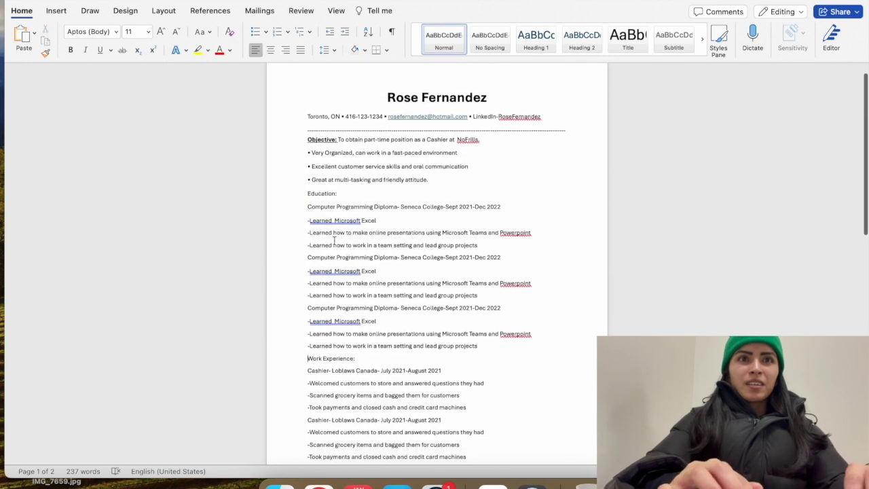
scroll(311, 219, "down", 5)
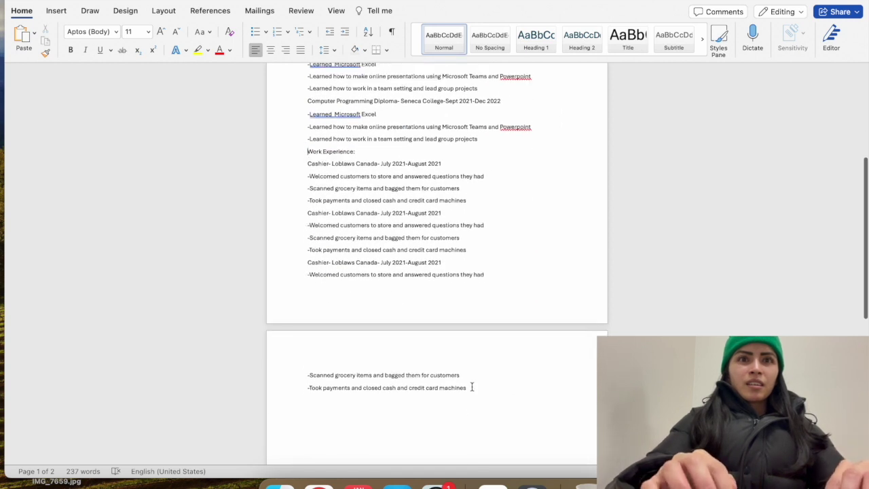
Shrink the text from Education to the end of the résumé to 10.5 pt
left_click_drag(471, 387, 291, 160)
scroll(292, 160, "up", 2)
scroll(291, 160, "up", 3)
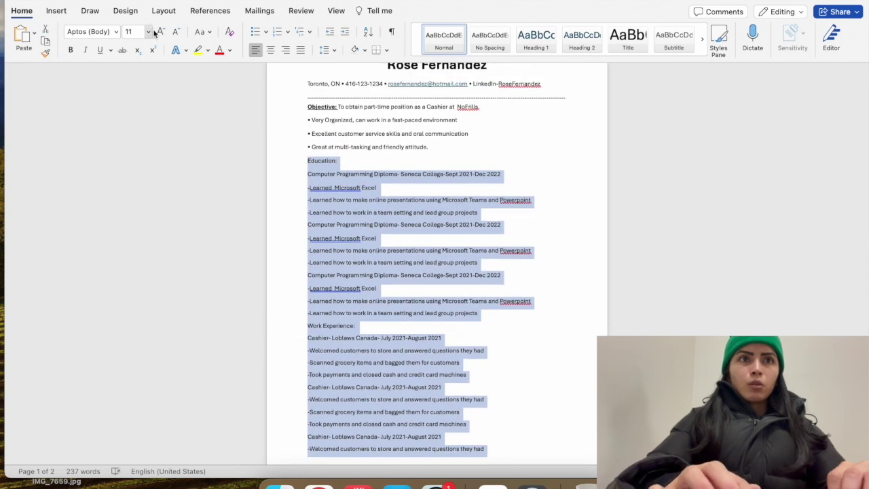
left_click(175, 32)
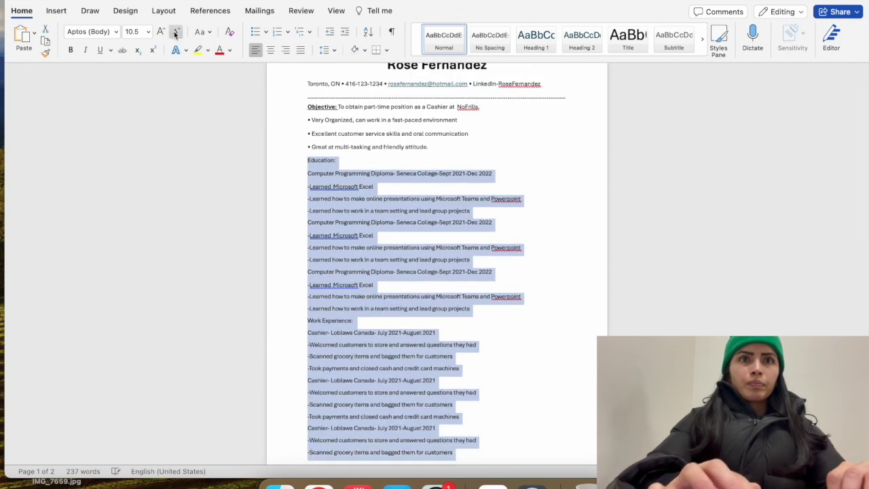
left_click(291, 237)
scroll(291, 235, "down", 5)
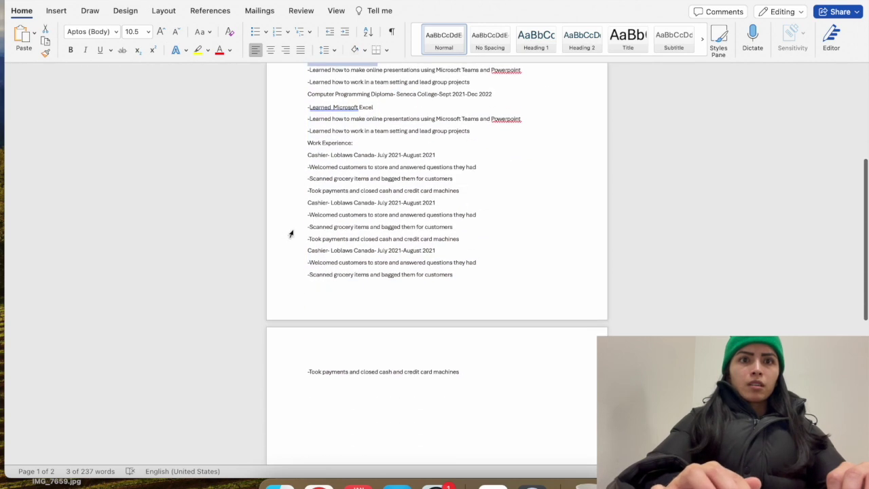
scroll(318, 269, "up", 2)
scroll(318, 269, "up", 2)
scroll(294, 258, "down", 5)
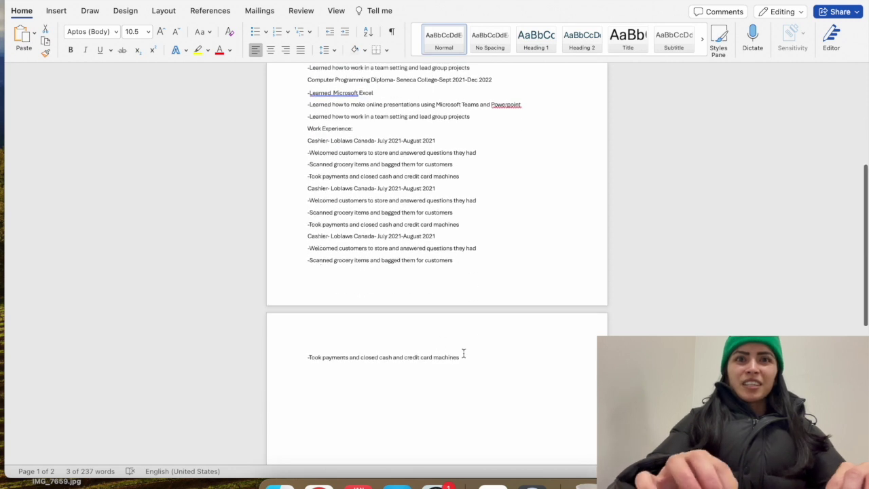
Delete the leftover Took payments line and the empty line on page 2
left_click_drag(464, 353, 311, 354)
key("BackSpace")
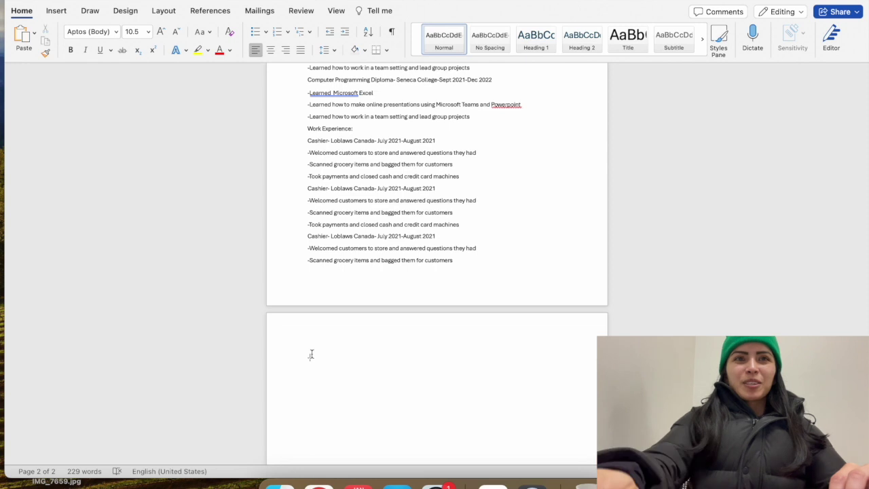
key("BackSpace")
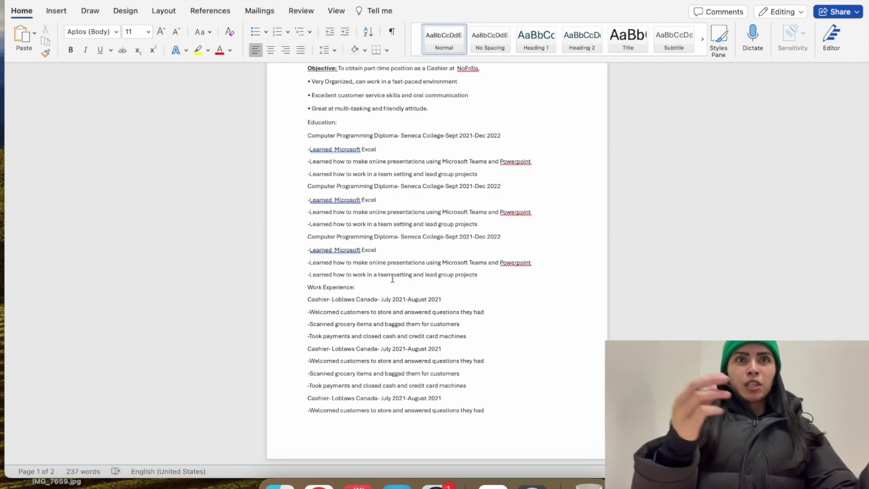
Scroll through the restored 11 pt résumé to review both pages
scroll(392, 279, "up", 3)
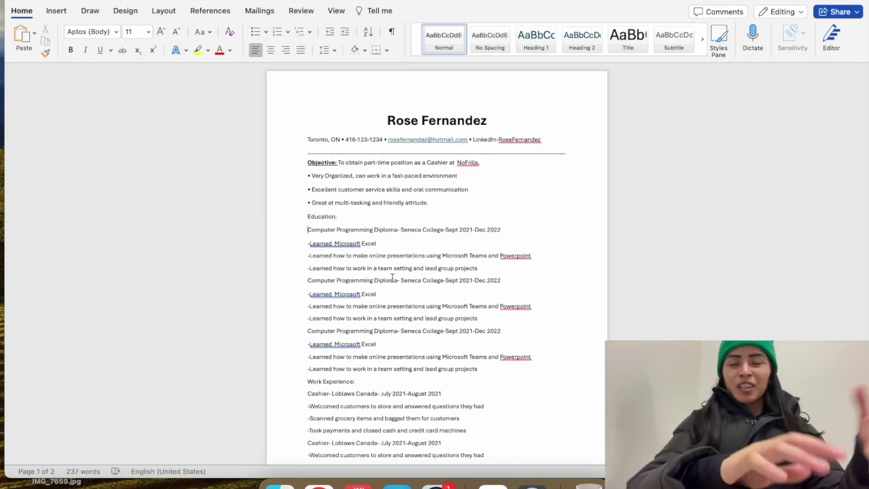
scroll(391, 278, "down", 2)
scroll(392, 278, "up", 3)
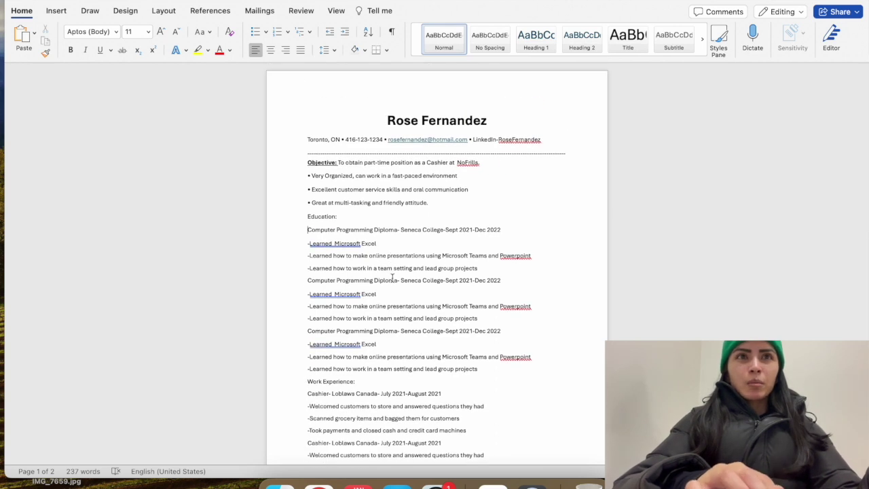
scroll(392, 278, "down", 2)
scroll(392, 278, "down", 1)
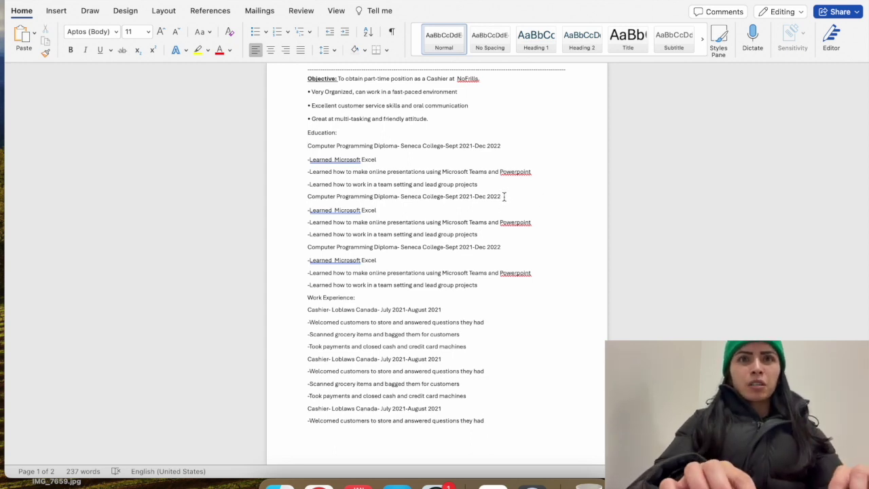
scroll(503, 196, "up", 2)
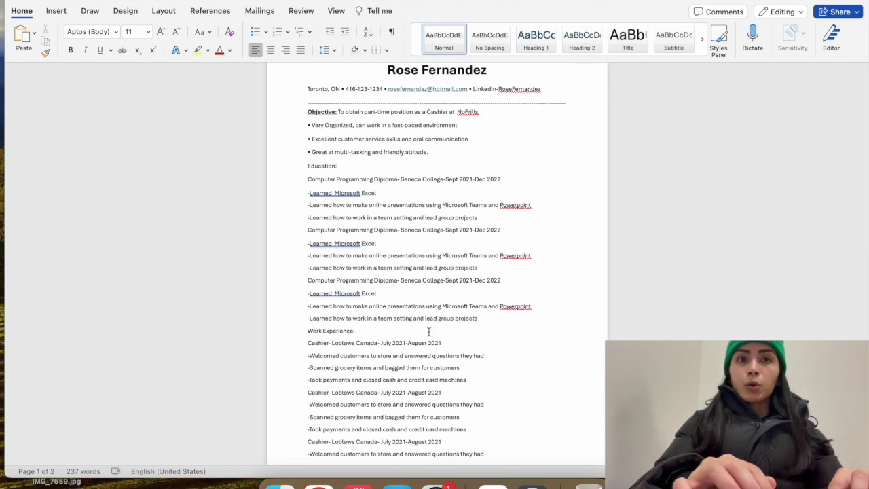
scroll(428, 331, "down", 1)
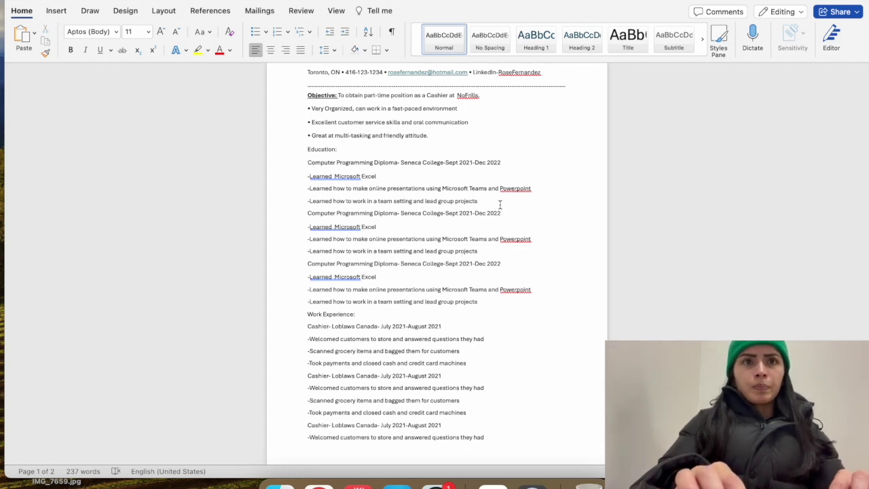
Delete the 'Learned how to work in a team' line from all three Education entries
left_click_drag(487, 201, 305, 200)
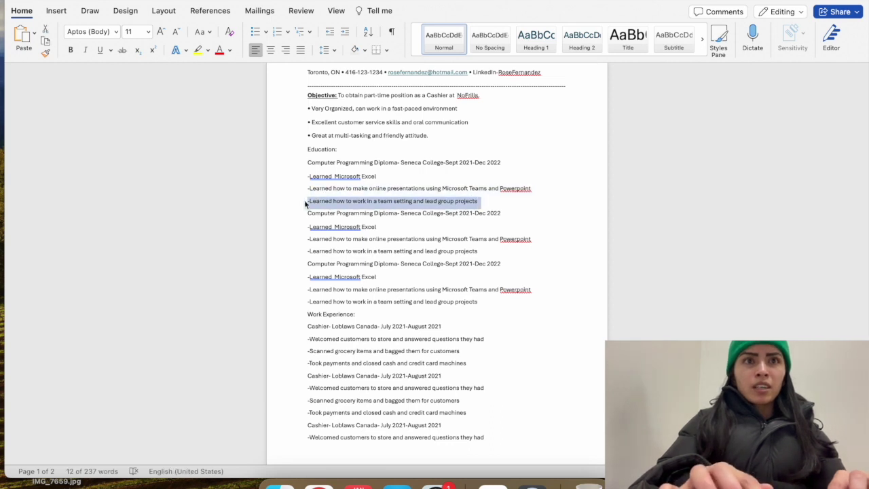
key("BackSpace")
left_click_drag(330, 213, 338, 212)
left_click_drag(475, 239, 303, 239)
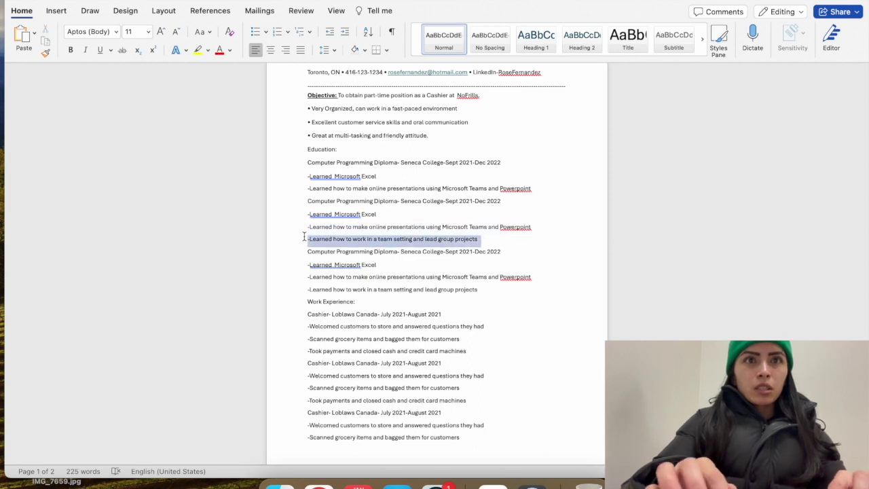
key("BackSpace")
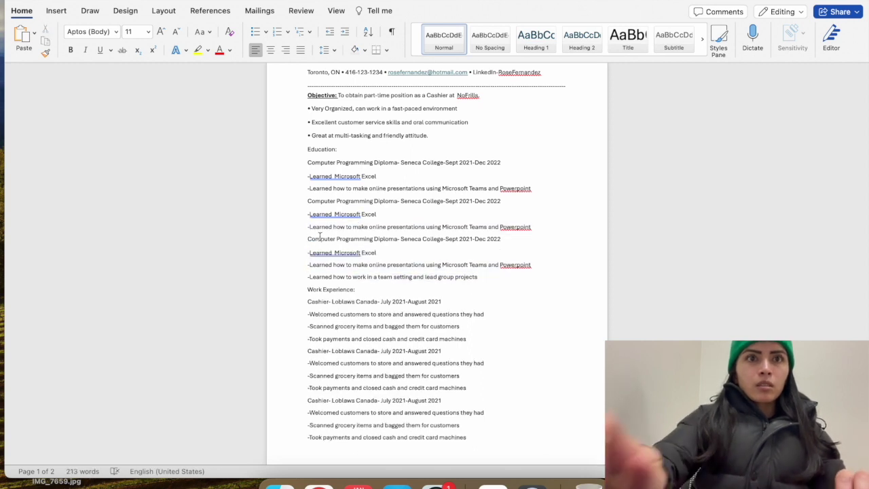
left_click_drag(481, 277, 321, 280)
key("BackSpace")
key("BackSpace")
key("BackSpace")
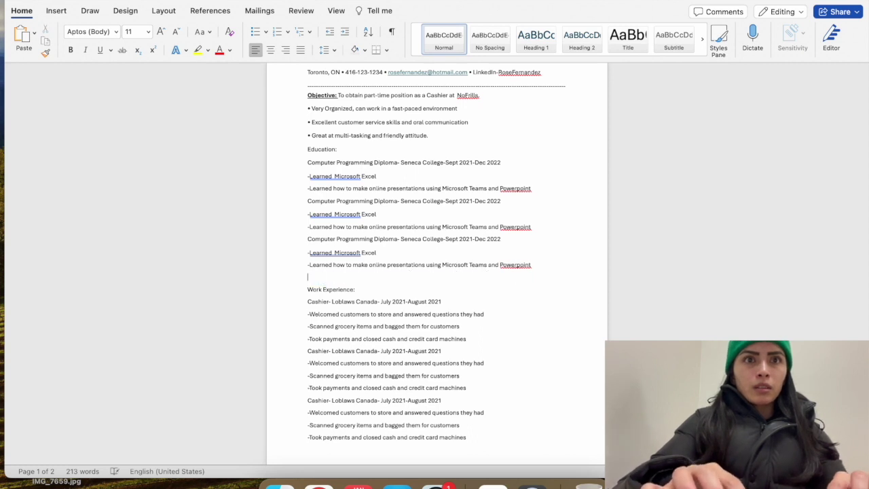
Remove the blank second page so the résumé fits on one page
scroll(350, 350, "down", 10)
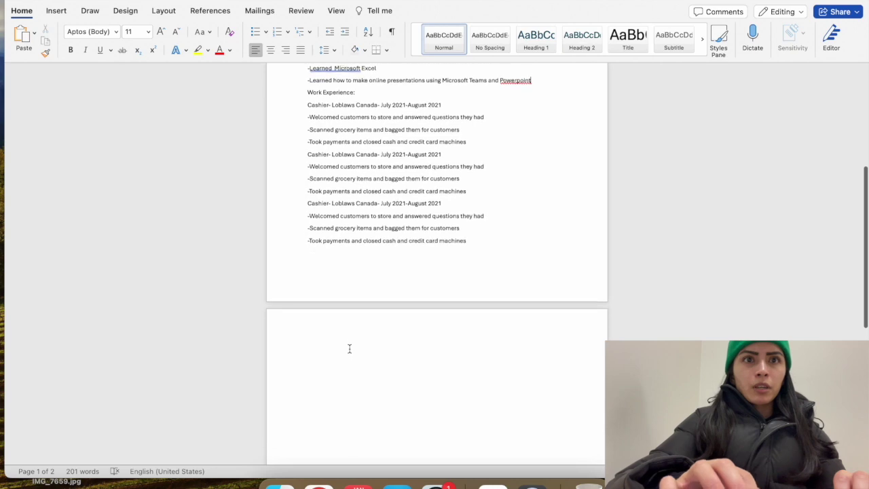
scroll(349, 348, "up", 5)
left_click(342, 264)
key("BackSpace")
key("BackSpace")
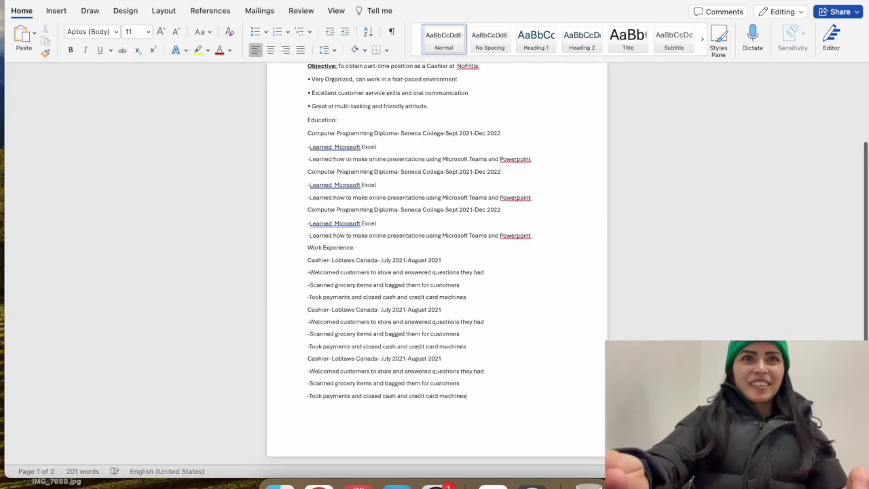
scroll(399, 268, "up", 5)
scroll(399, 268, "down", 4)
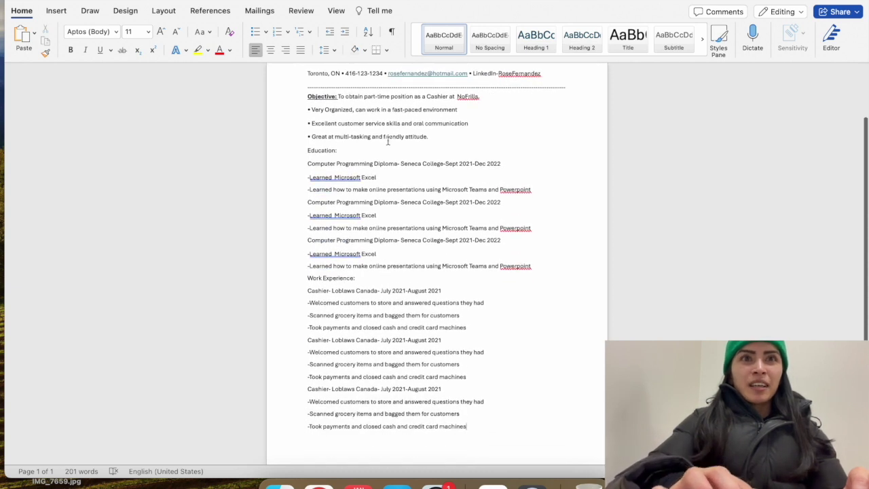
Add a full-width hyphen divider below the objective bullets and drop the colon from 'Education:'
key("Return")
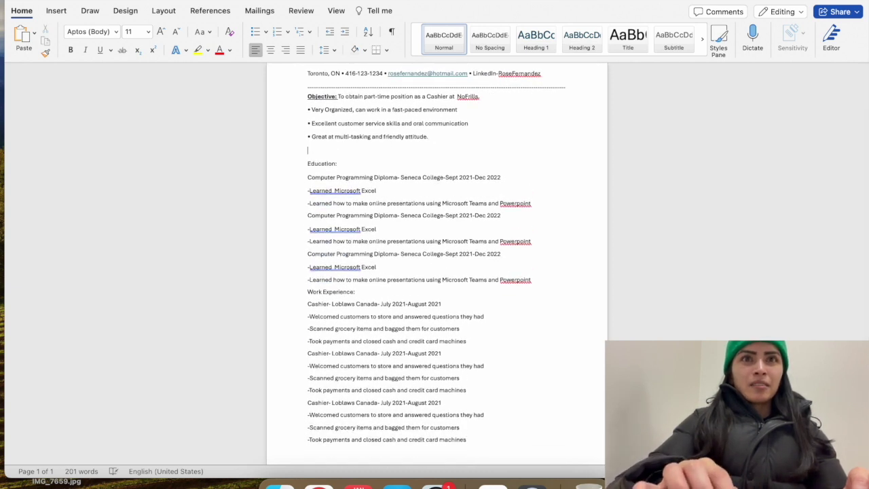
type("--------------------------")
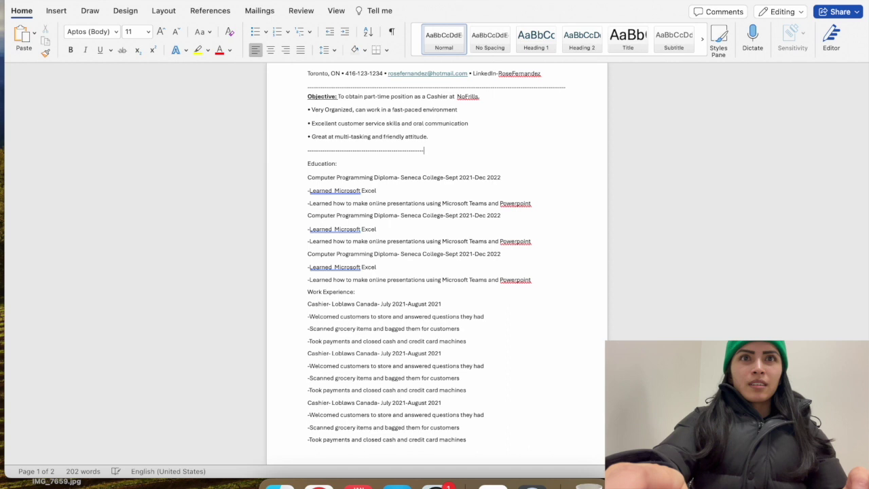
type("---------")
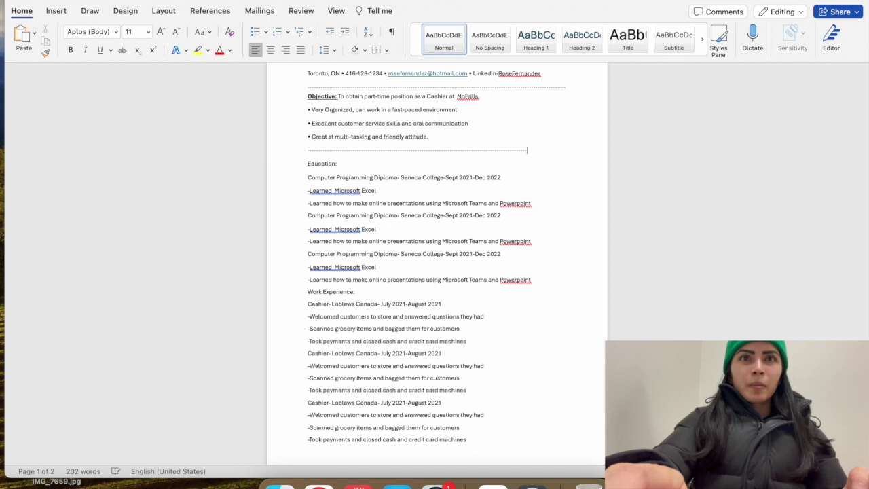
type("--------------------")
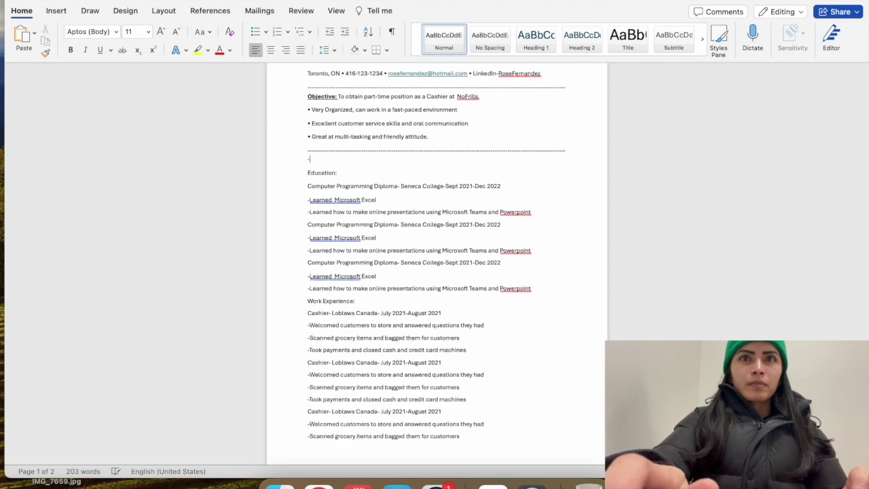
key("BackSpace")
left_click(337, 164)
key("BackSpace")
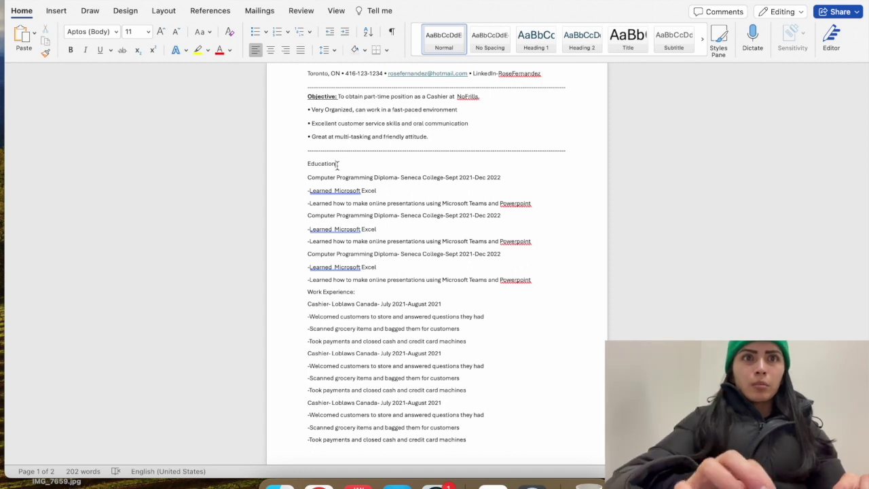
Underline the Education and Work Experience headings
left_click_drag(333, 166, 291, 163)
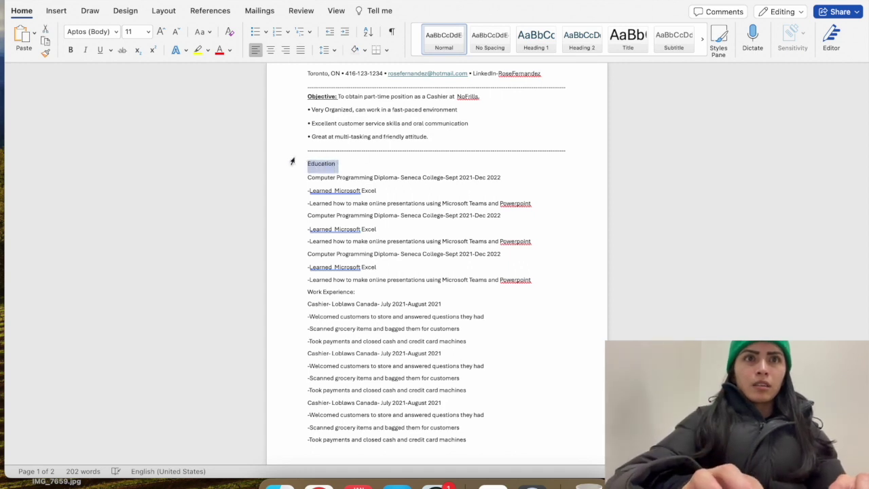
left_click(97, 49)
left_click(373, 165)
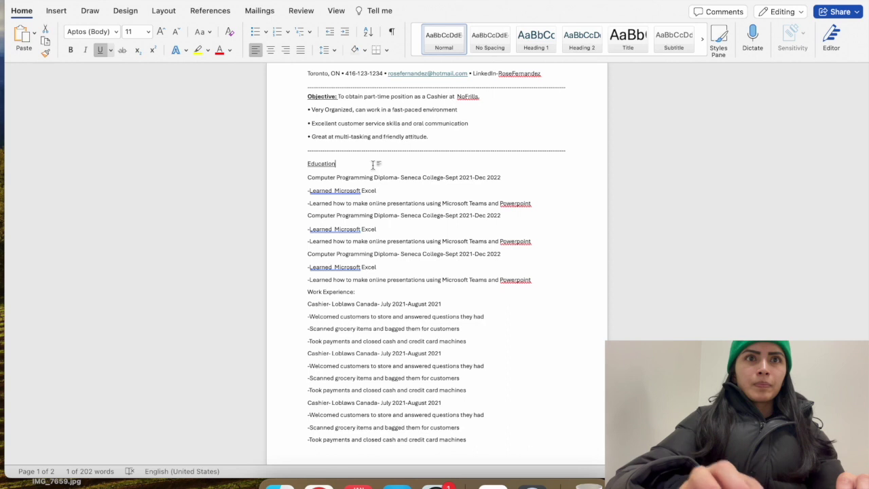
scroll(373, 165, "down", 2)
left_click(358, 269)
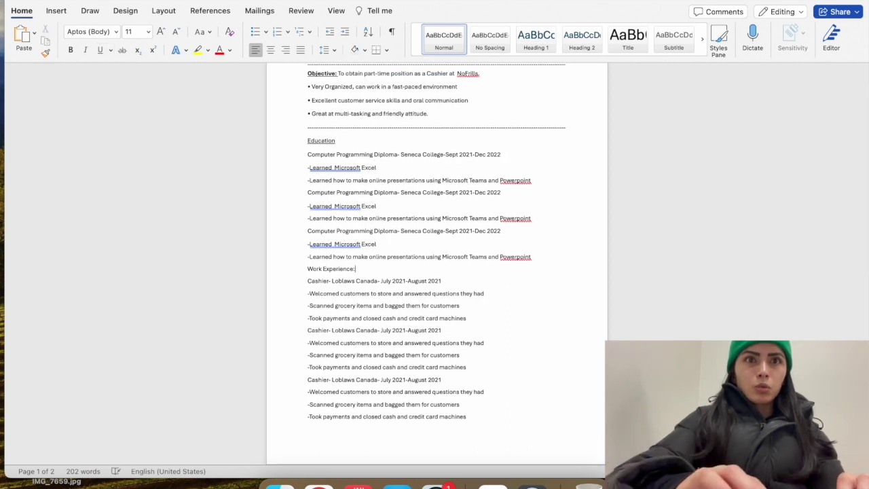
left_click_drag(357, 269, 306, 270)
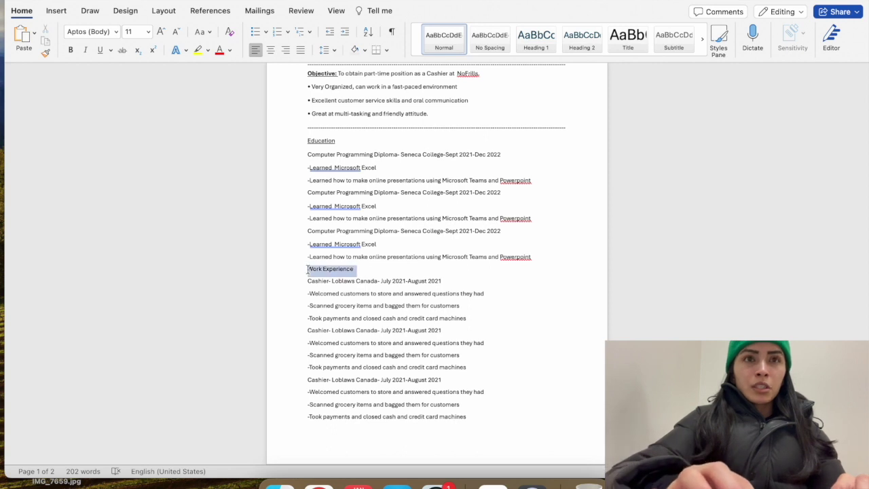
left_click(99, 50)
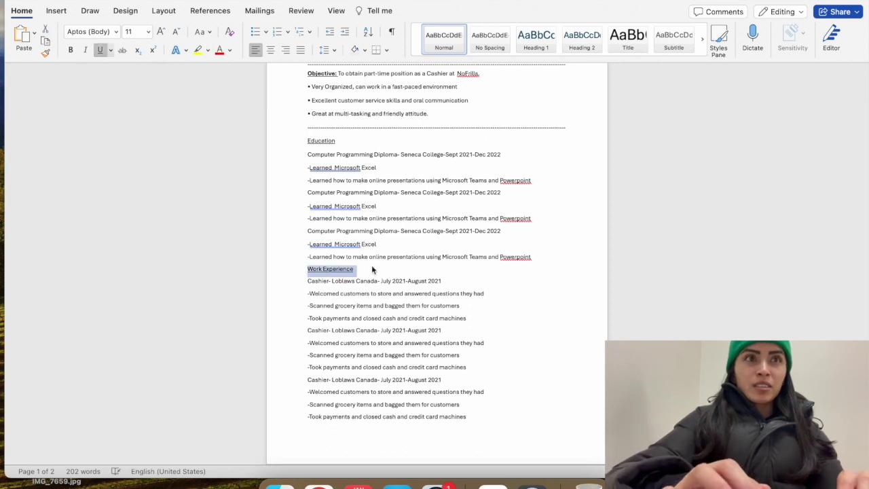
left_click(370, 270)
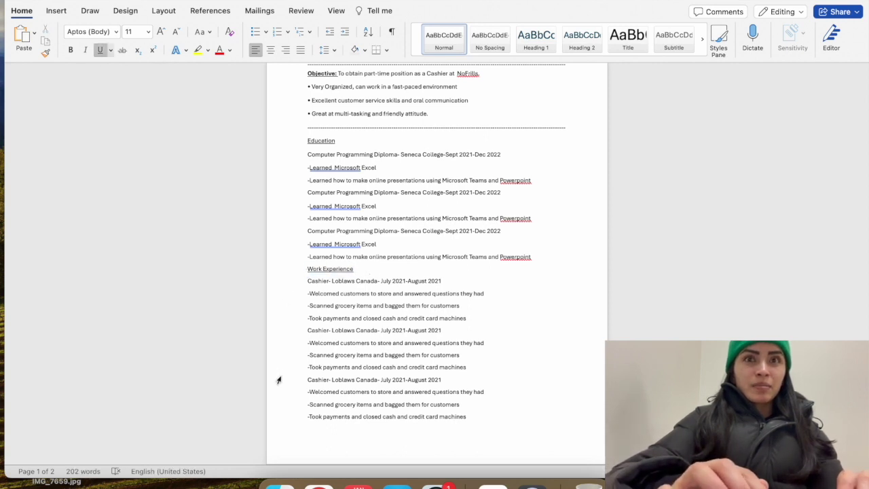
Delete the blank second page at the end of the résumé
scroll(278, 380, "down", 2)
scroll(278, 380, "down", 10)
left_click(338, 215)
key("BackSpace")
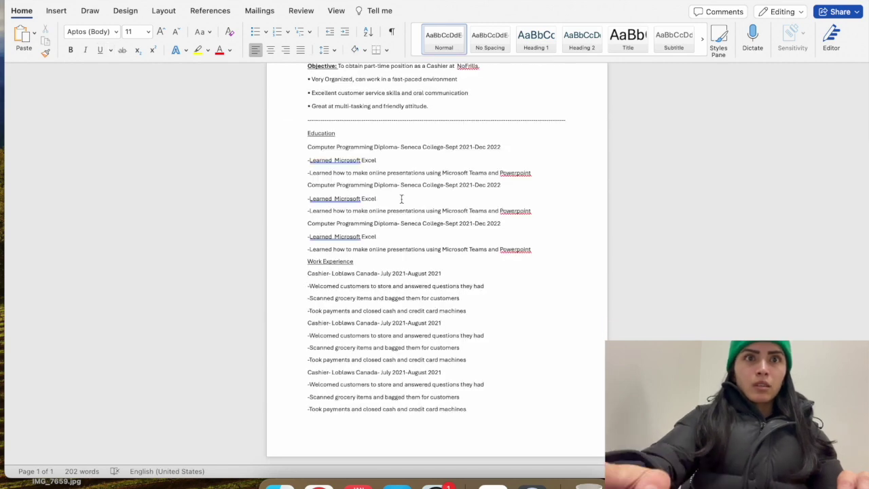
scroll(401, 198, "up", 1)
scroll(402, 198, "up", 2)
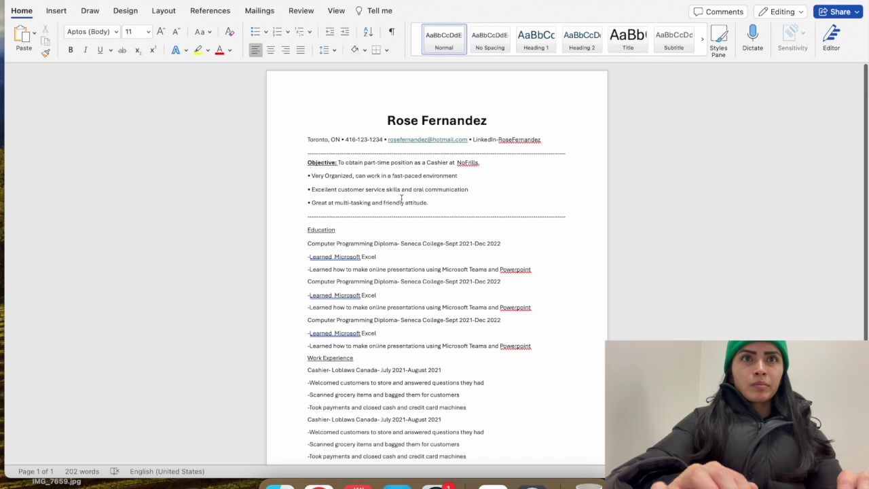
scroll(412, 282, "down", 3)
Add a full-length hyphen divider between the last Powerpoint point and Work Experience
left_click(533, 259)
key("Return")
type("-L")
type("--------------")
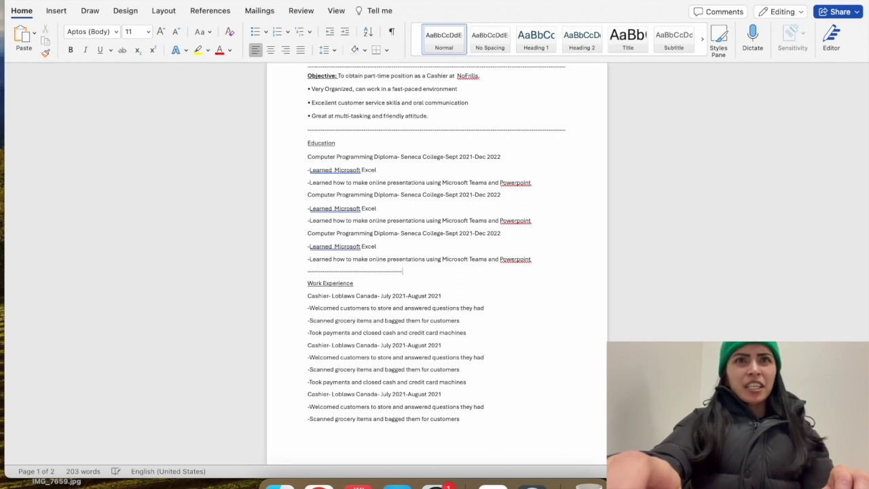
type("---------------------------------------")
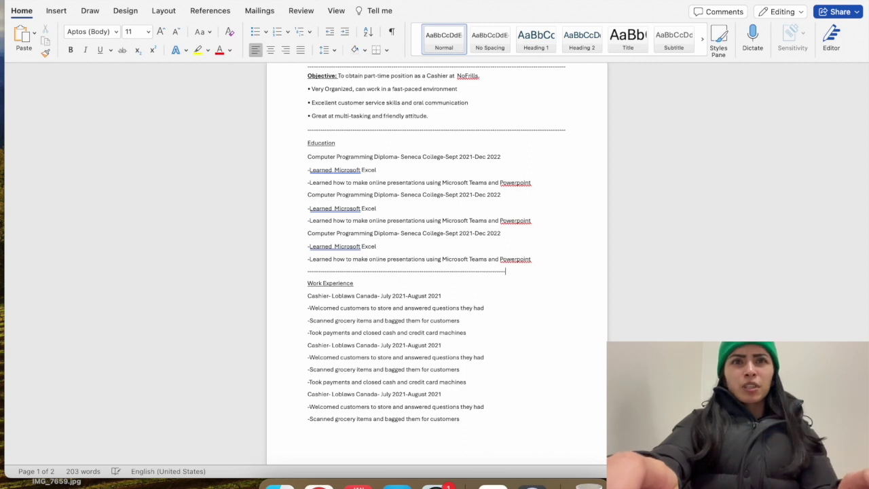
type("------")
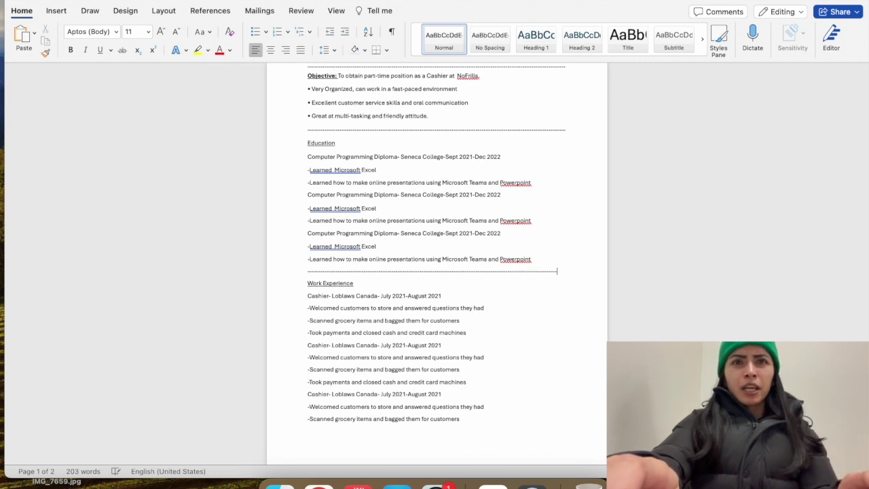
type("----")
key("BackSpace")
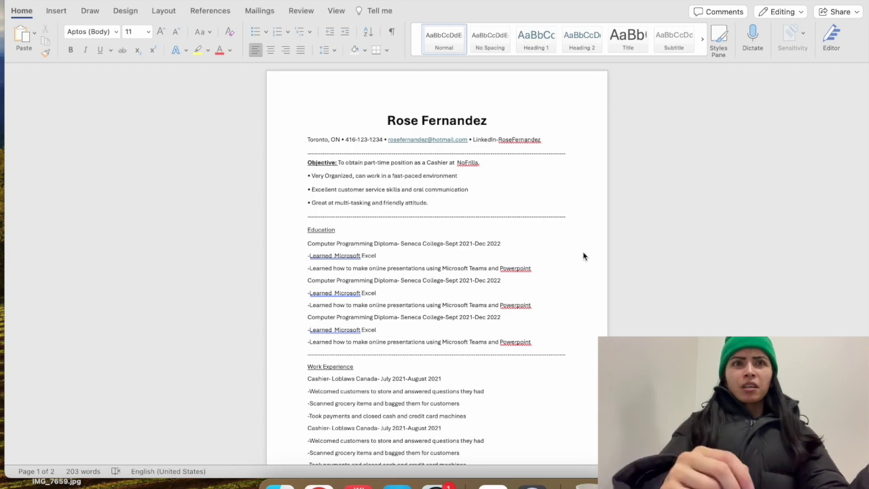
scroll(584, 256, "down", 10)
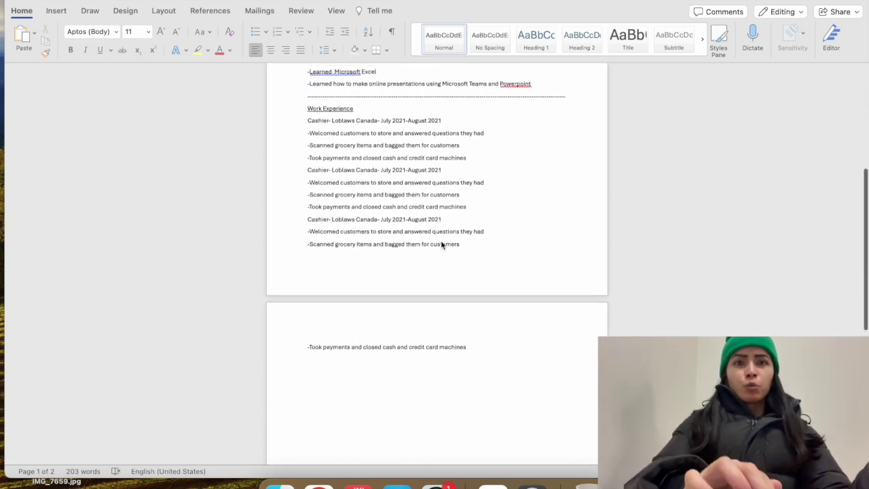
scroll(442, 244, "up", 5)
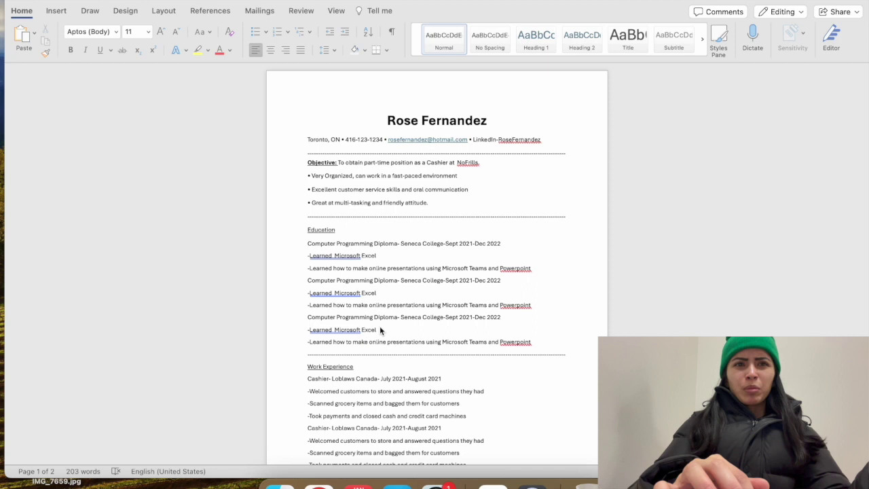
left_click(397, 323)
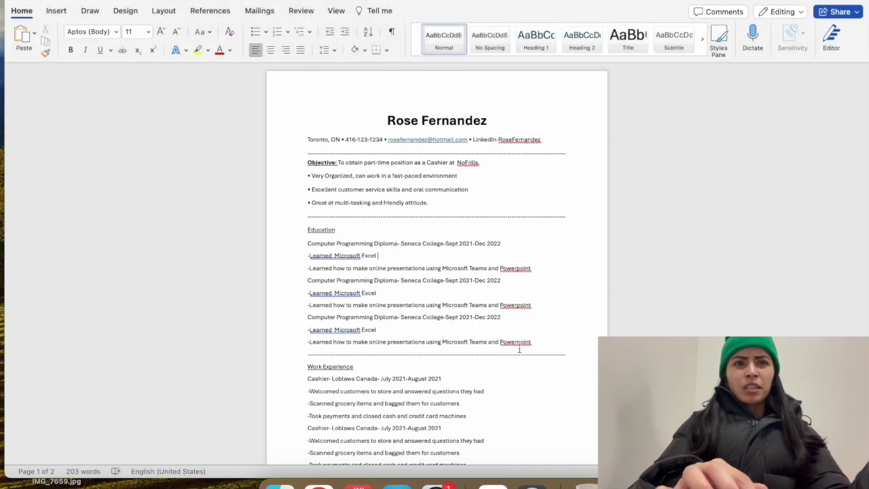
left_click_drag(541, 343, 335, 319)
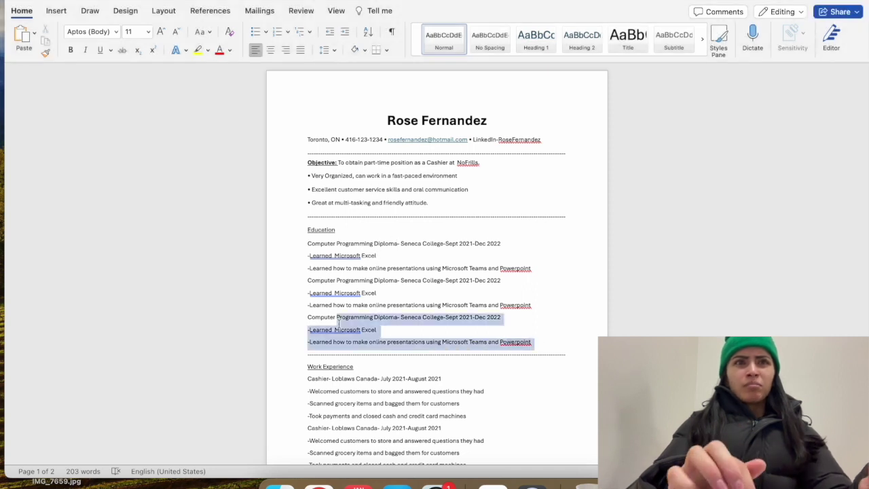
left_click(393, 335)
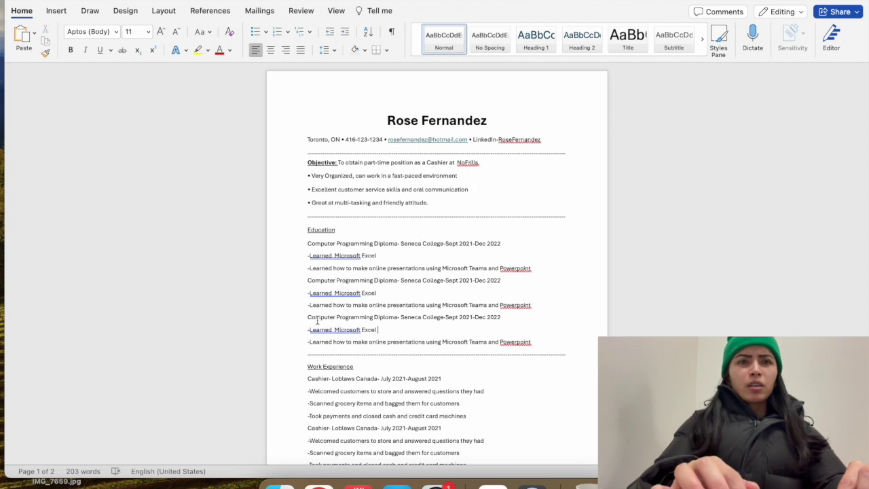